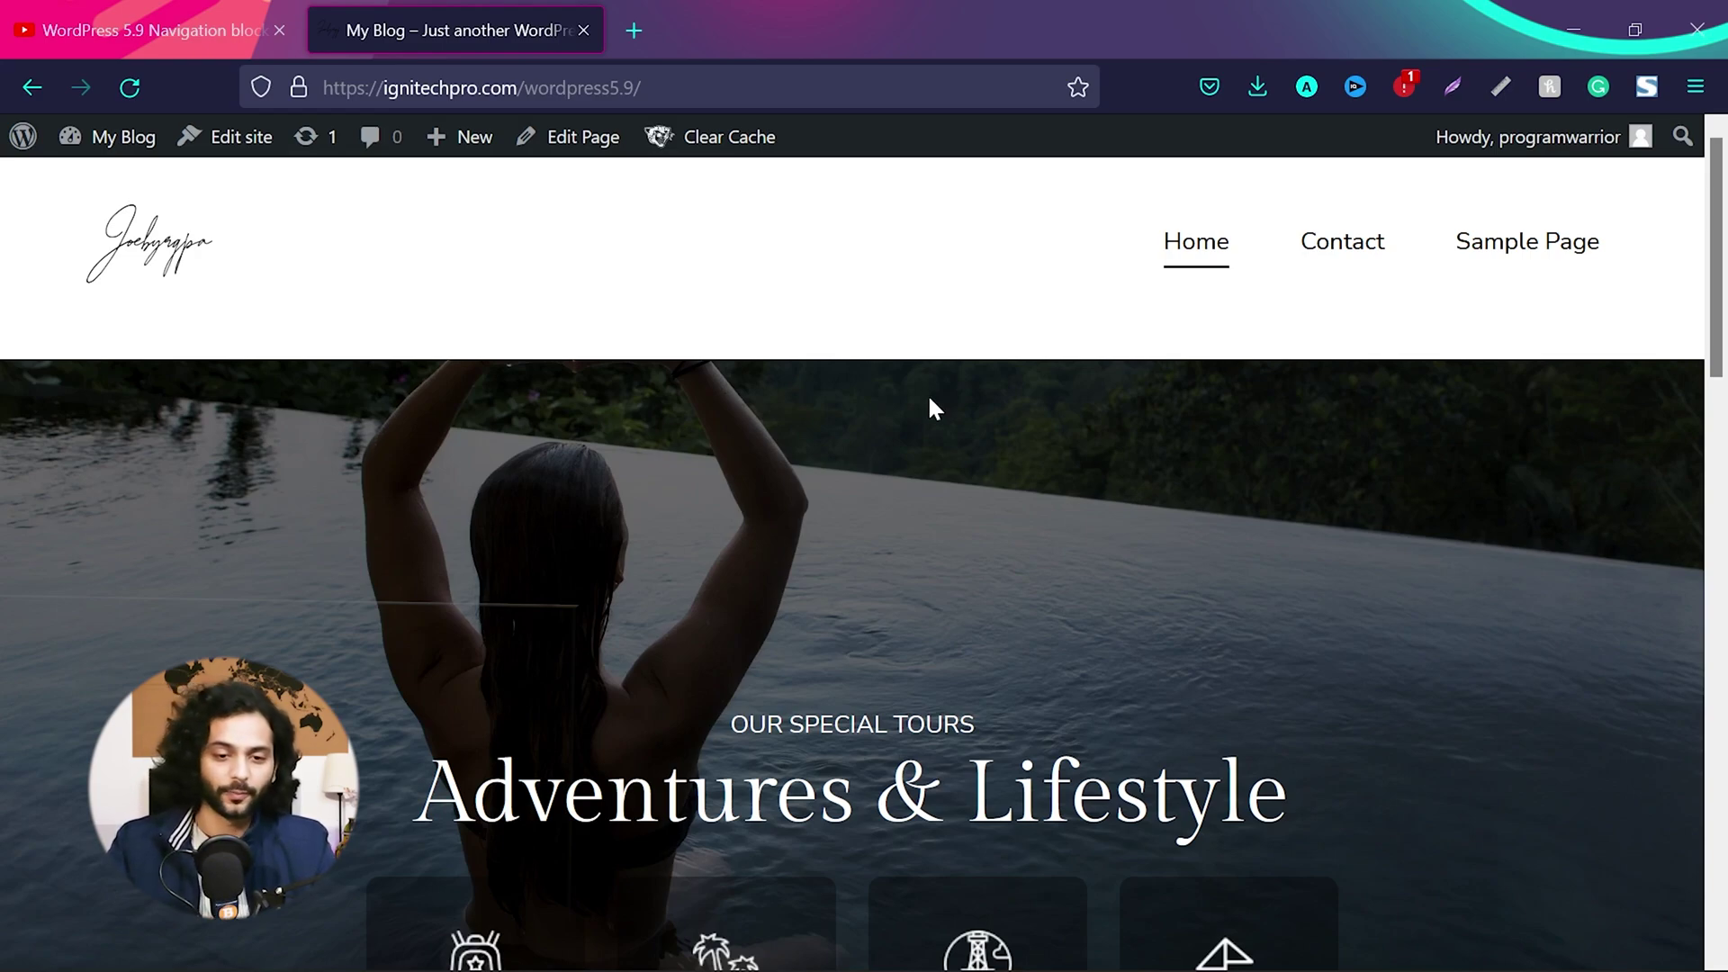
Open the site editor and open the page template's Header part for separate editing.
{"action": "left_click", "coordinate": [236, 146]}
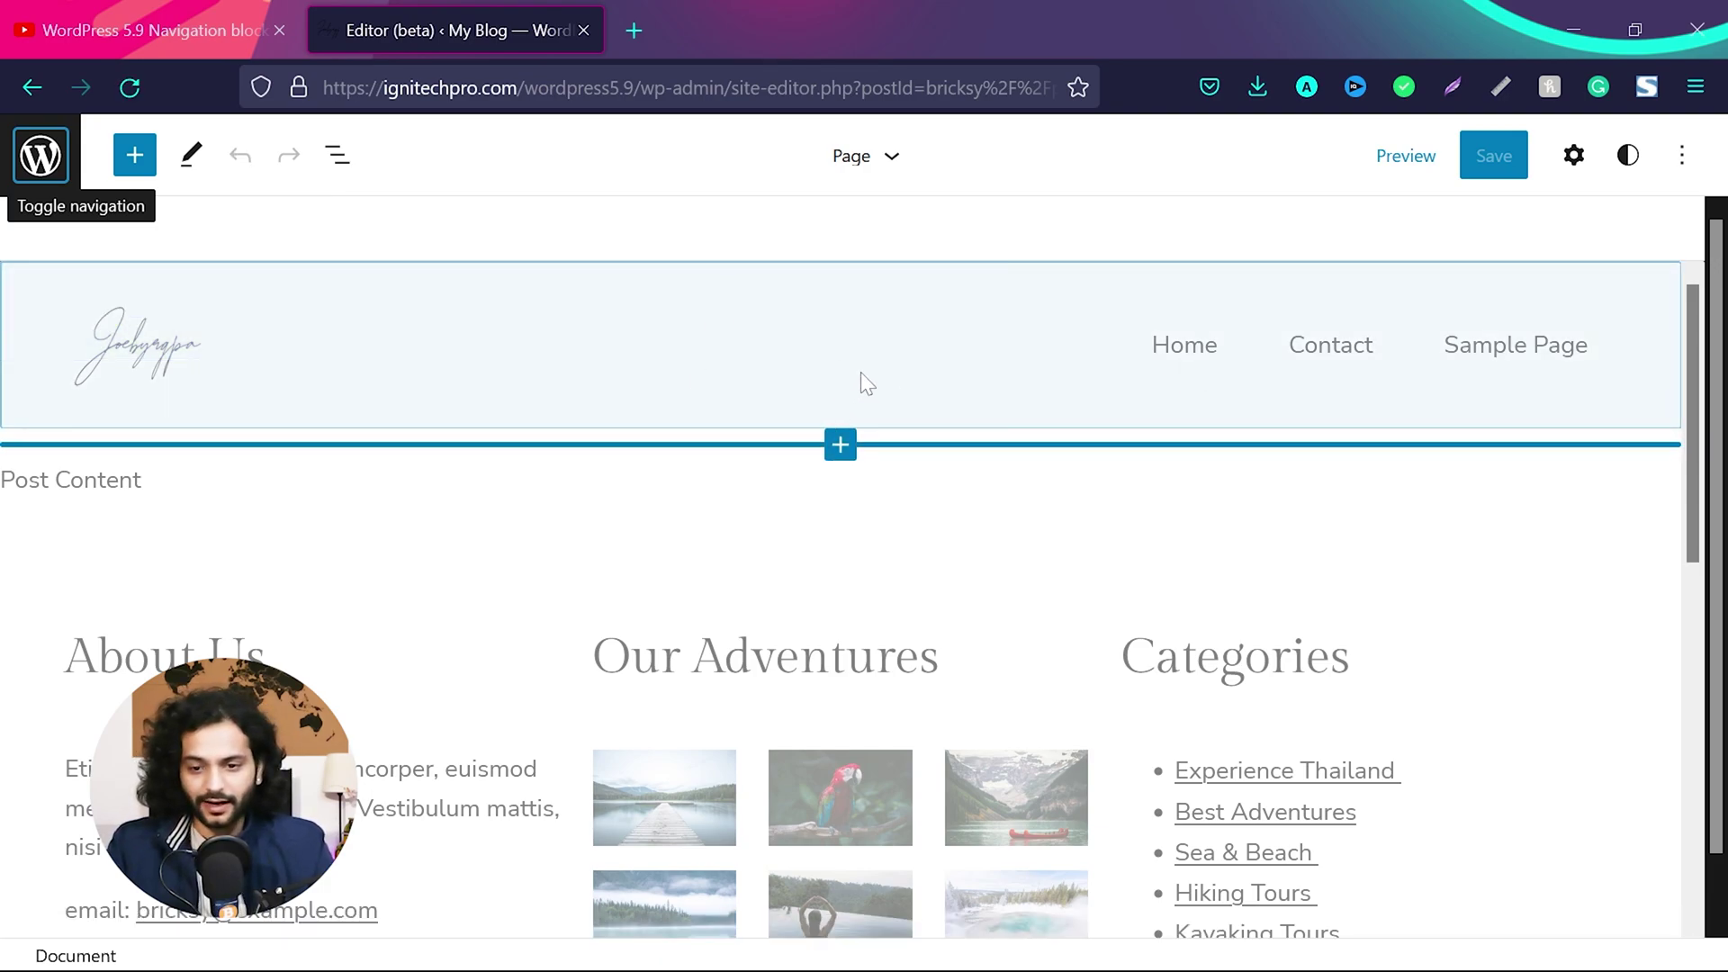
{"action": "left_click", "coordinate": [1132, 354]}
{"action": "left_click", "coordinate": [1185, 346]}
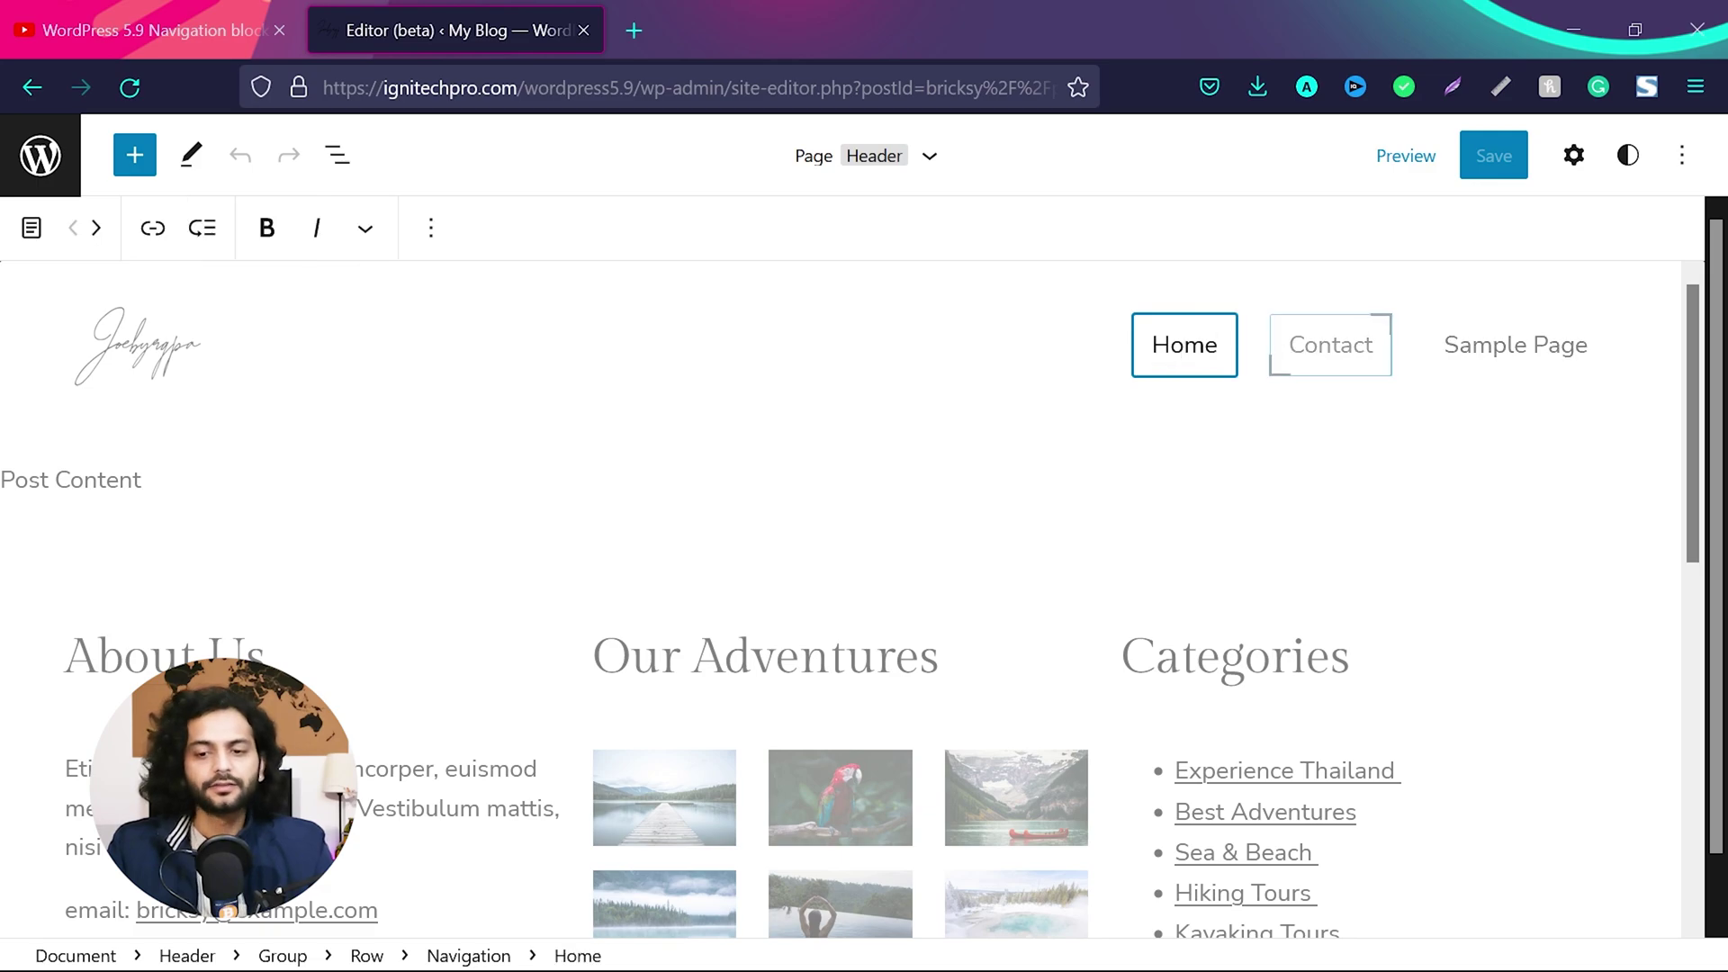
{"action": "left_click", "coordinate": [1352, 344]}
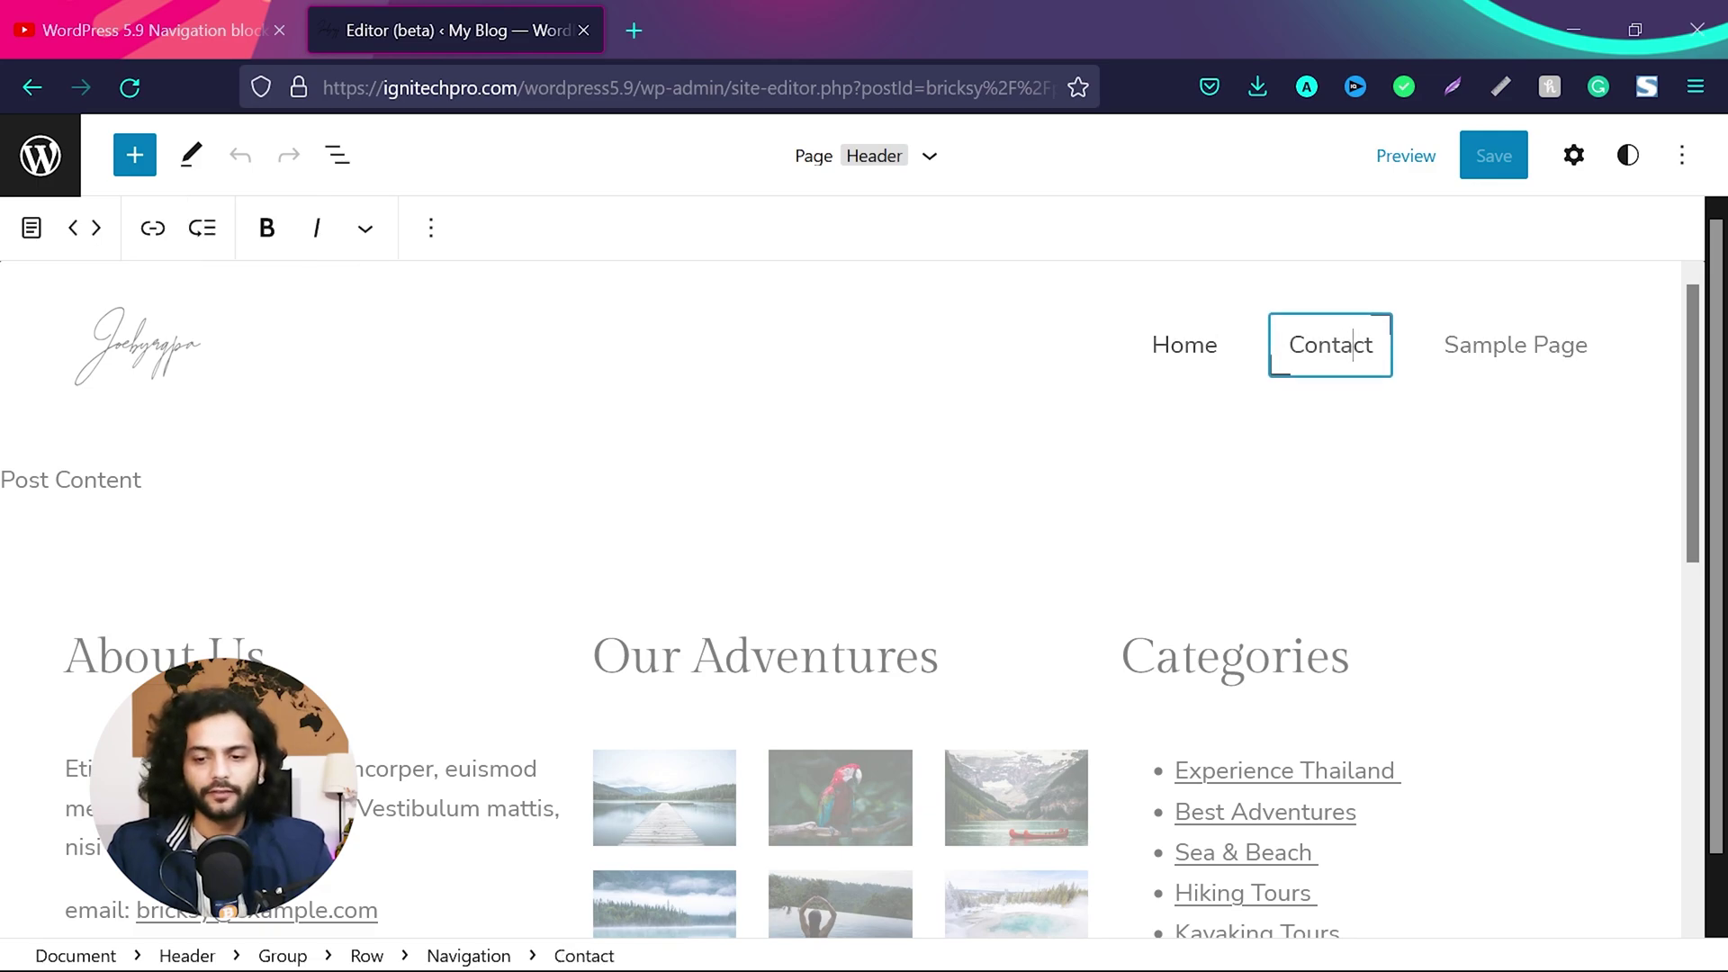
{"action": "left_click", "coordinate": [930, 159]}
{"action": "left_click", "coordinate": [999, 389]}
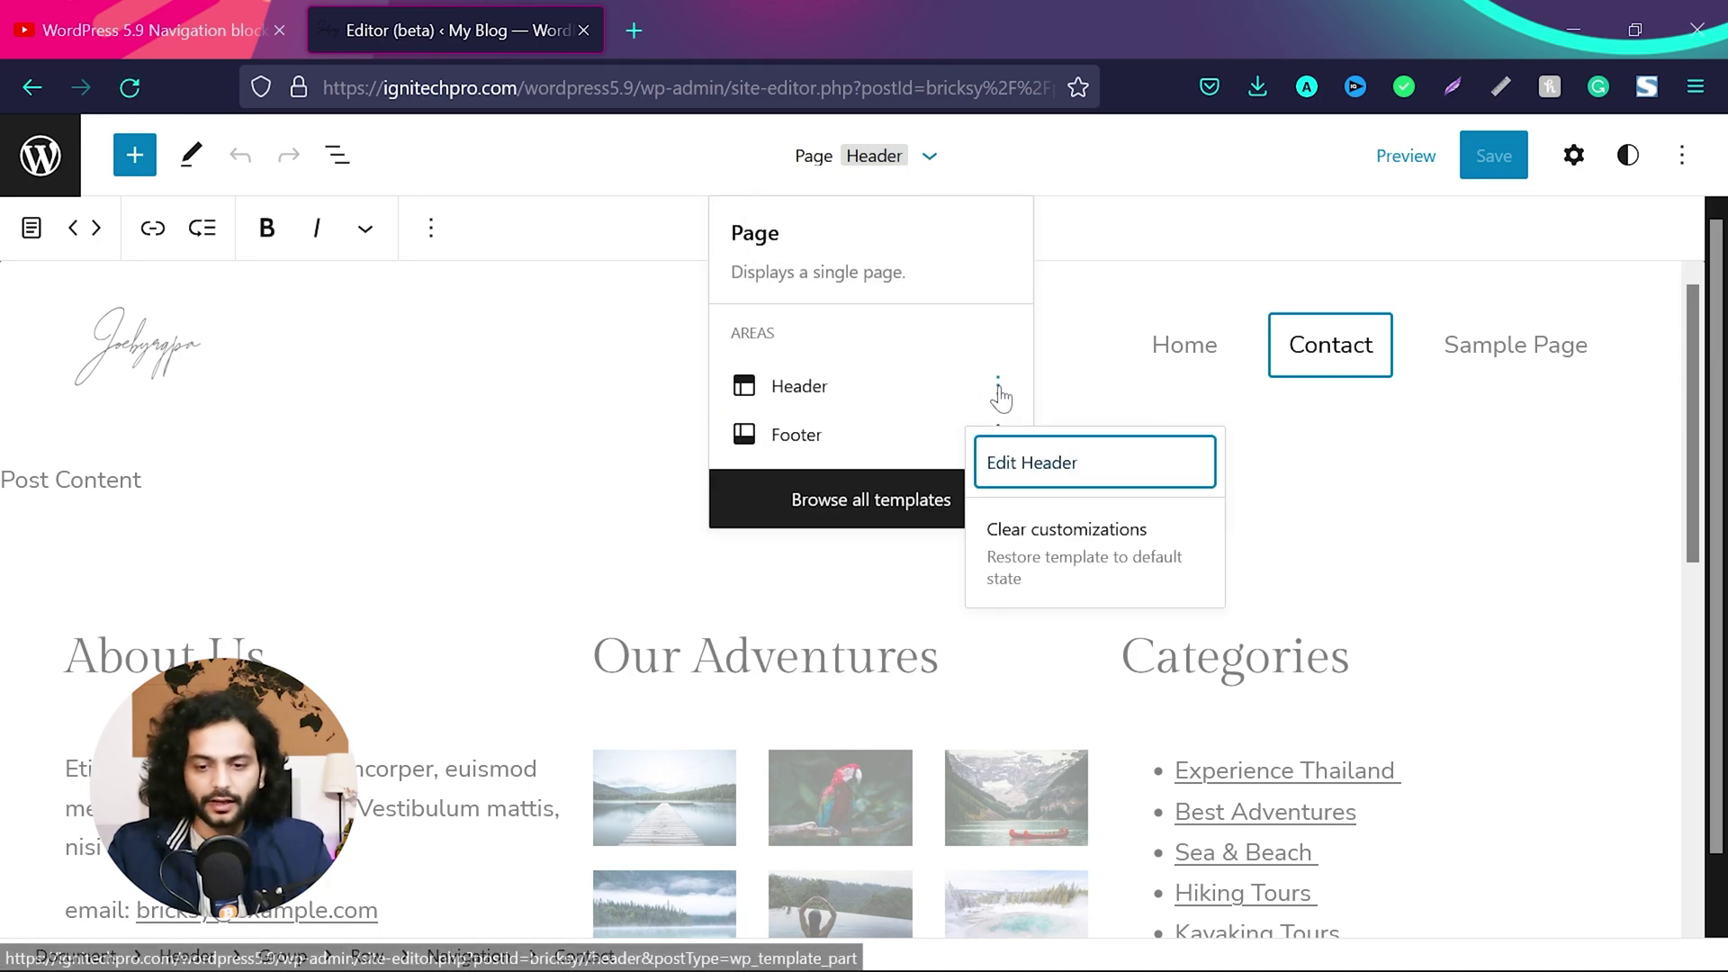
{"action": "left_click", "coordinate": [1042, 461]}
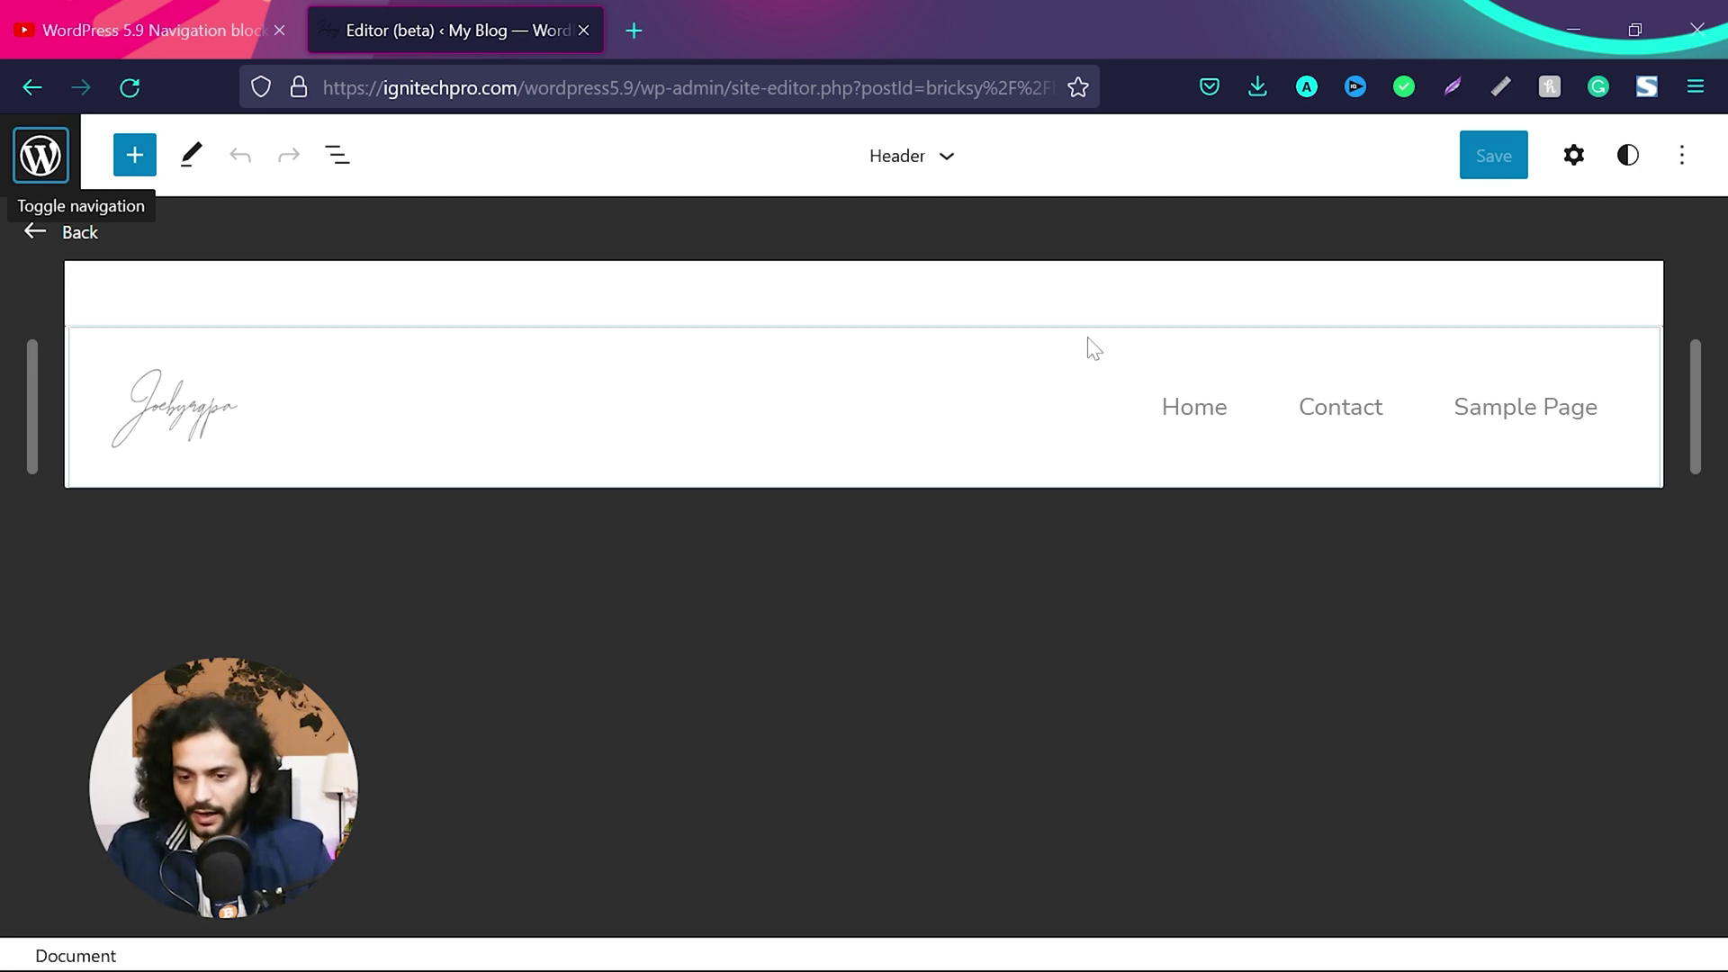
Move the header's navigation block ahead of the site logo and return it to its place after the logo.
{"action": "left_click", "coordinate": [1210, 421]}
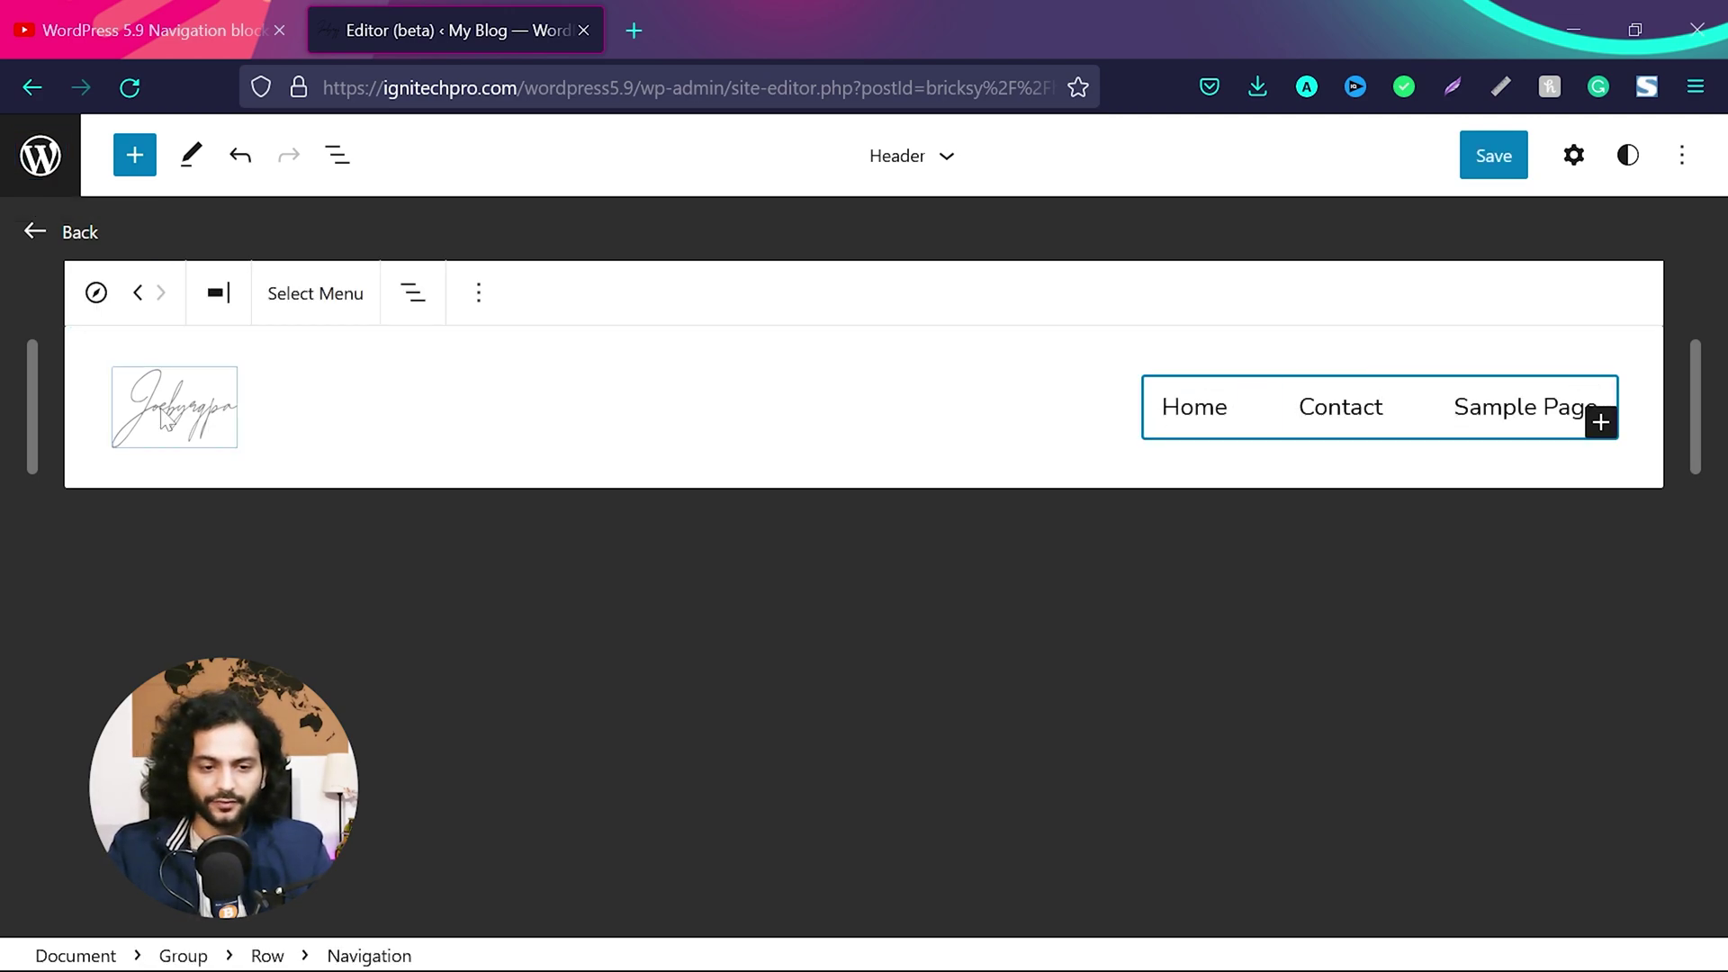
{"action": "left_click", "coordinate": [140, 297]}
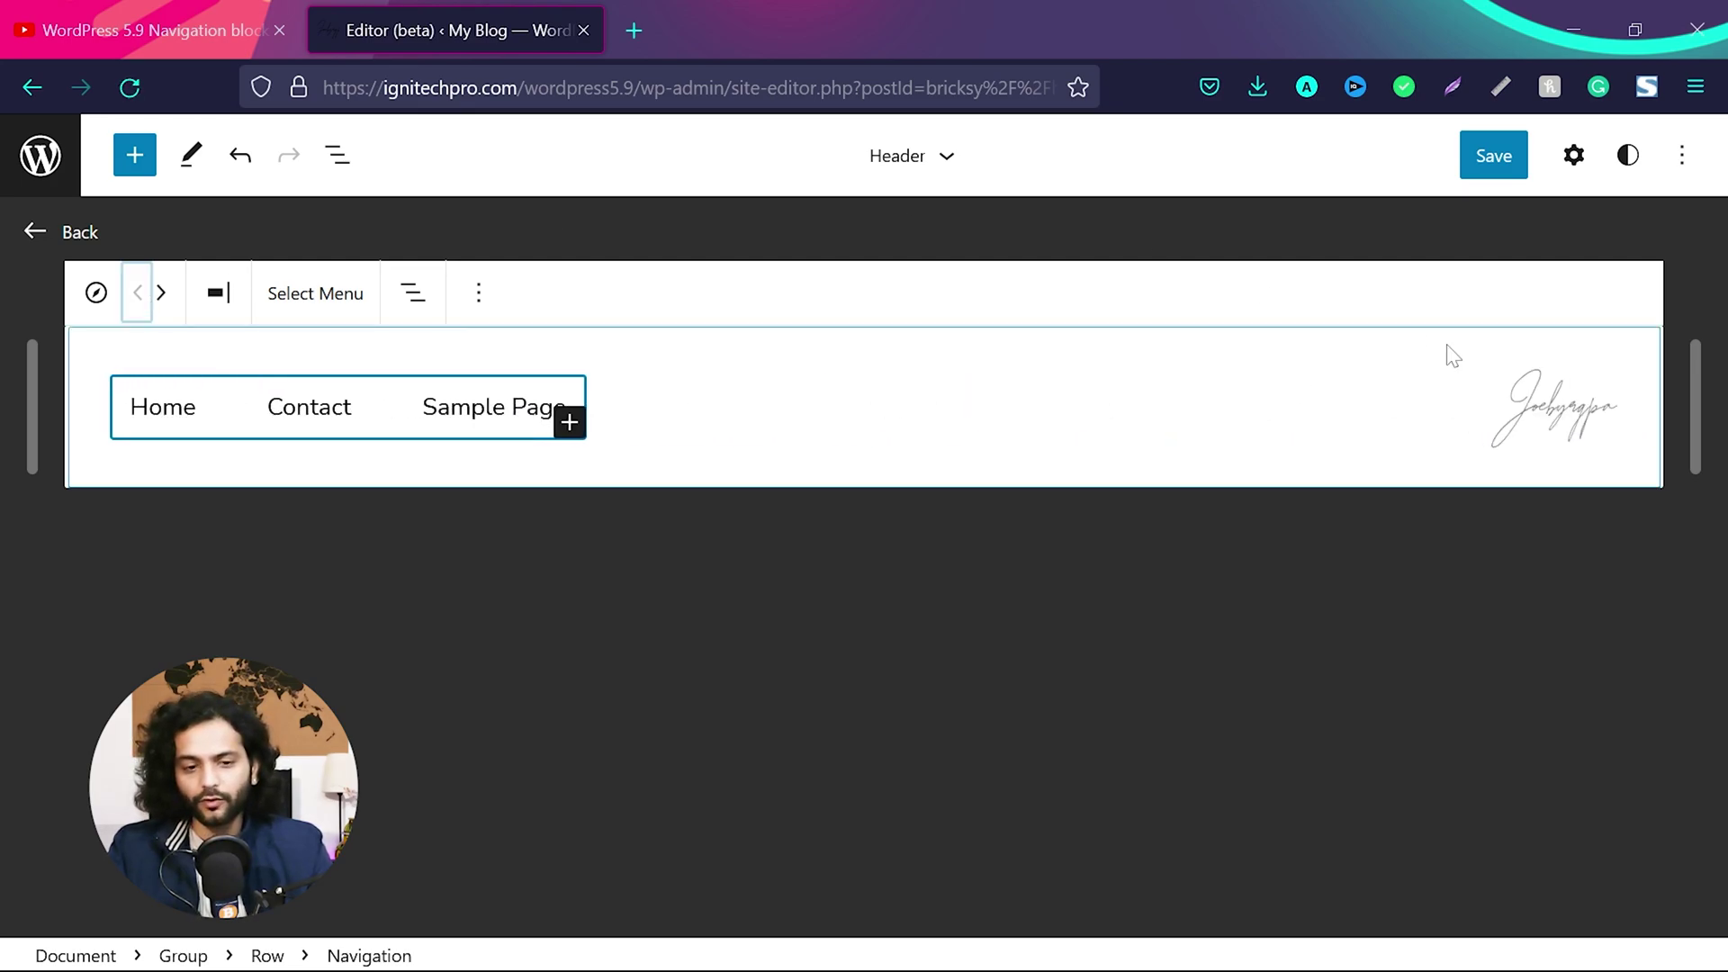
{"action": "left_click", "coordinate": [162, 294]}
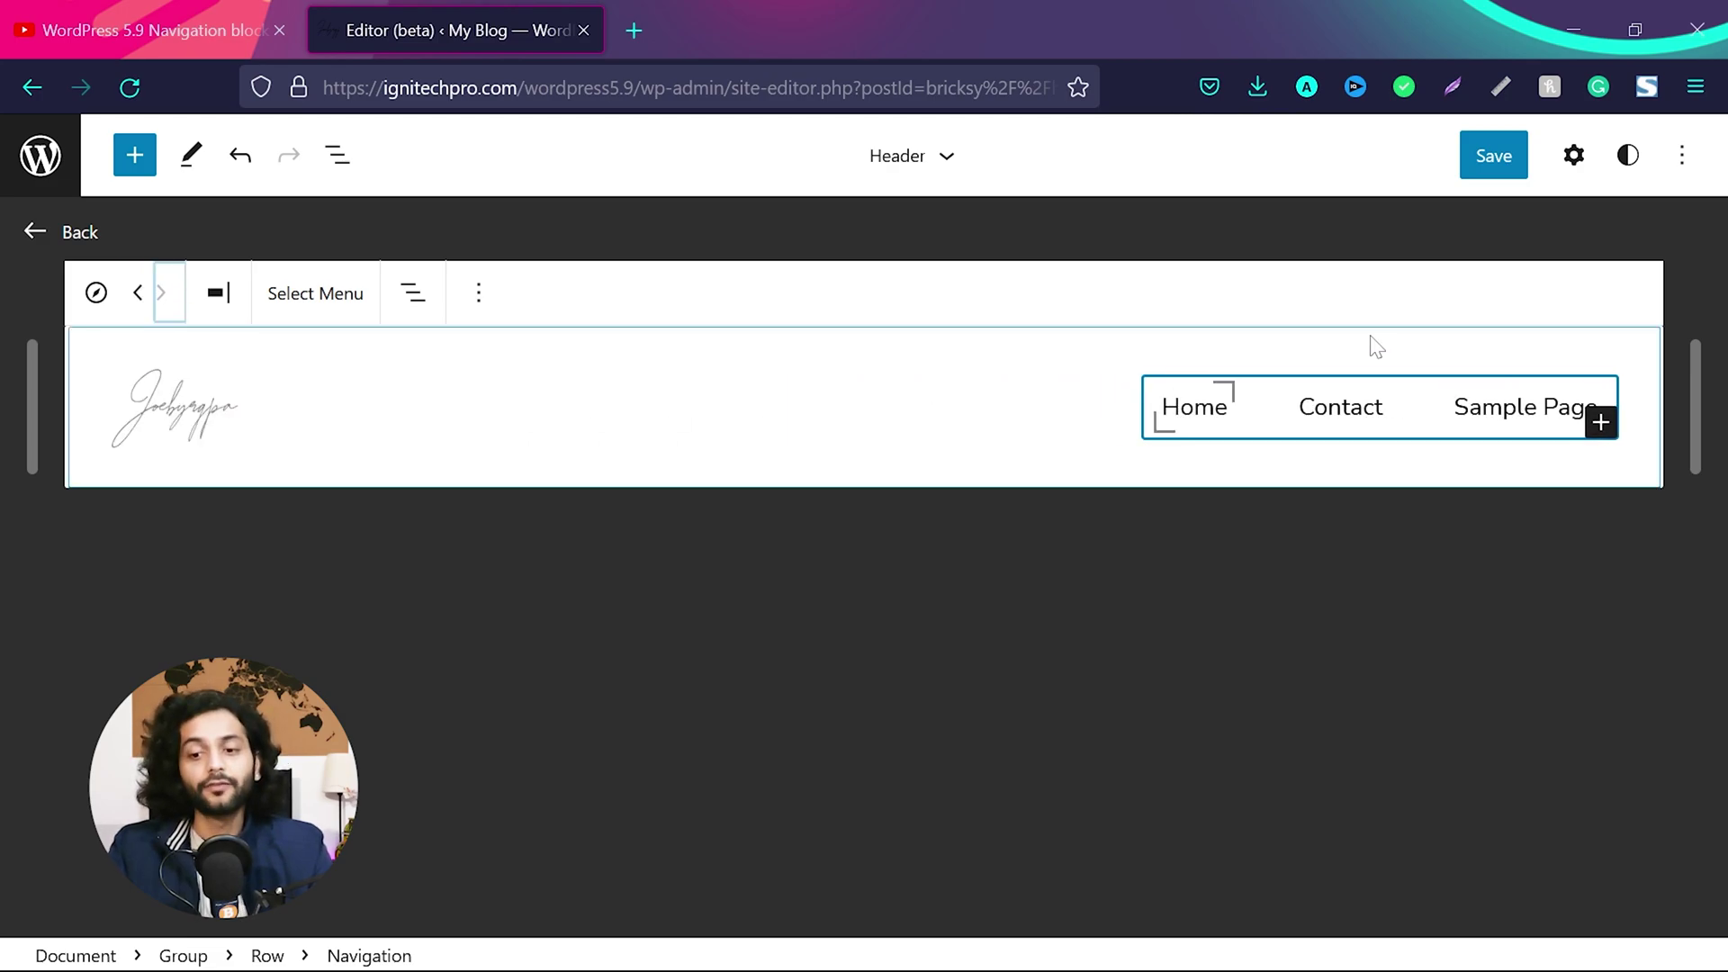
Reorder the header menu items to Contact, Home, Sample Page.
{"action": "left_click", "coordinate": [1238, 406]}
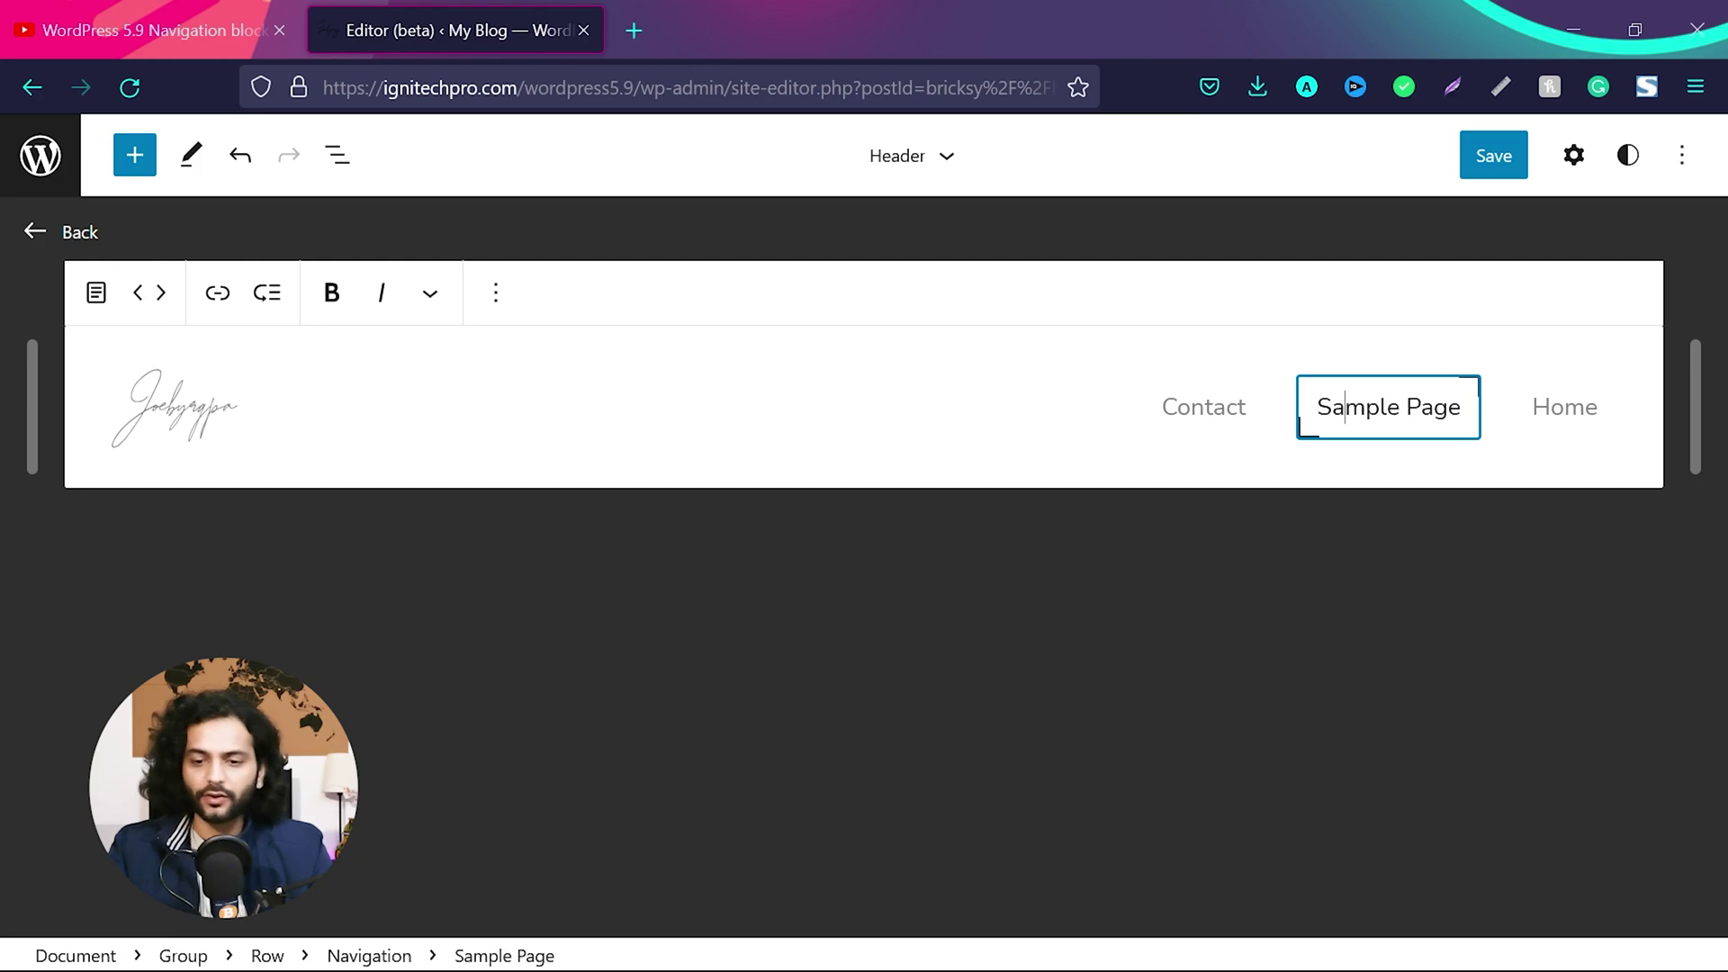
{"action": "left_click", "coordinate": [166, 297]}
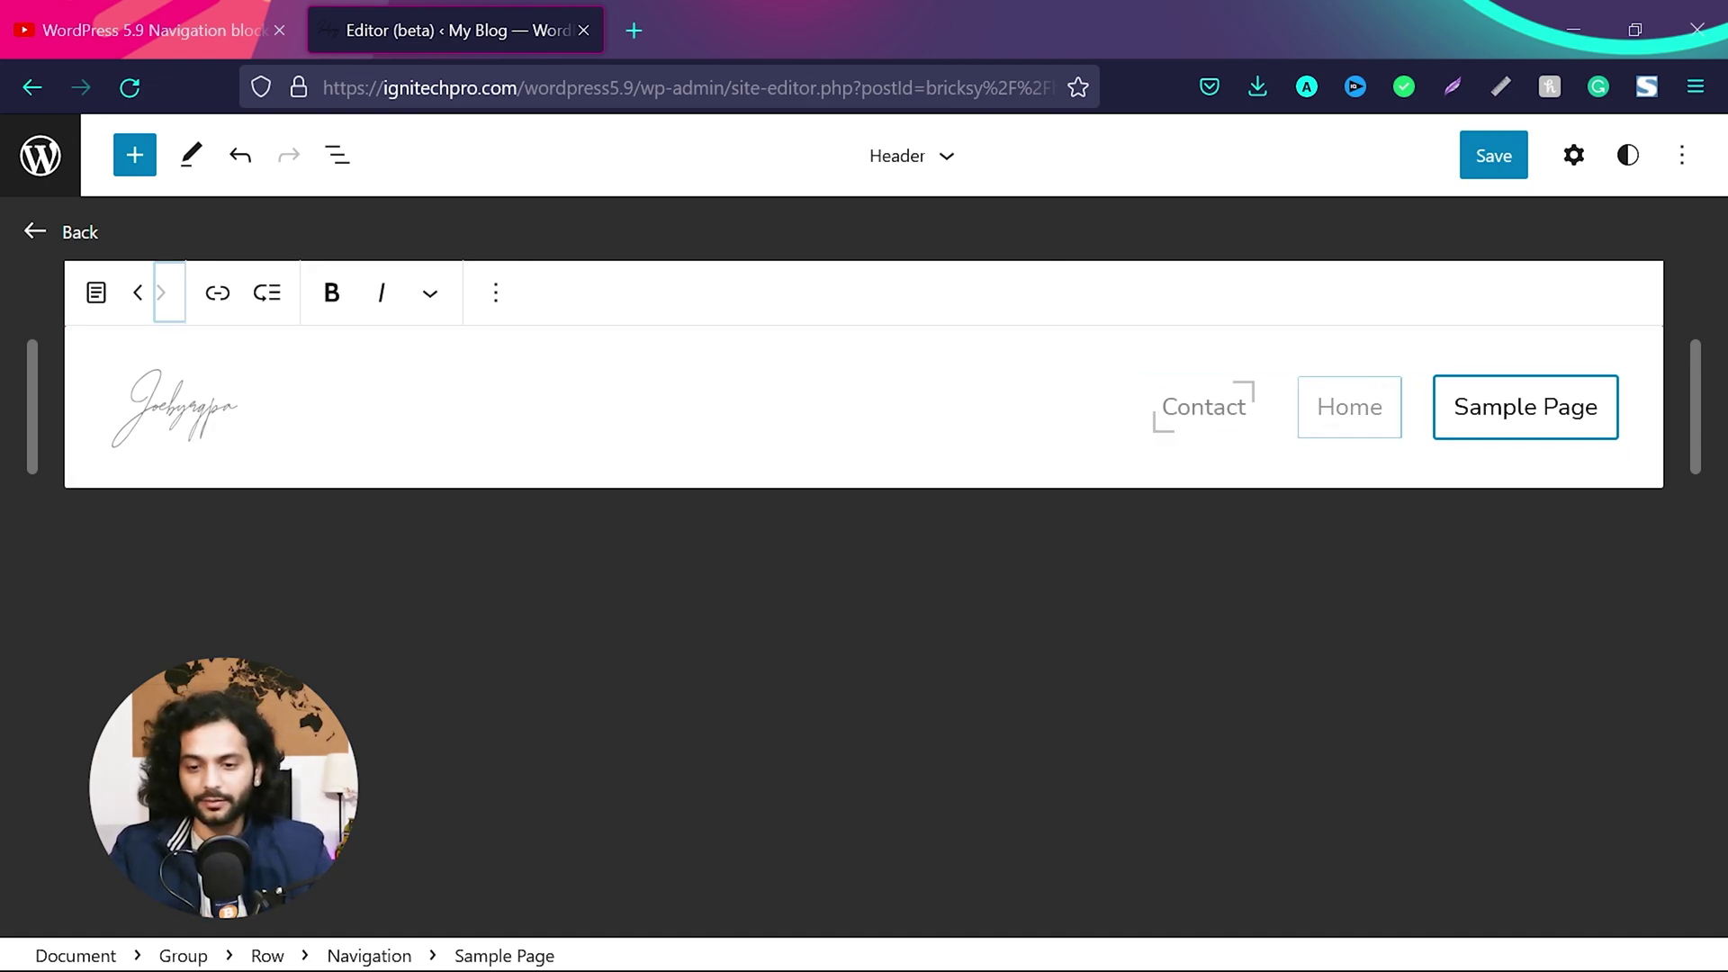
{"action": "left_click", "coordinate": [1170, 421]}
Create a new menu in the header's navigation block and start it empty.
{"action": "left_click", "coordinate": [1409, 441]}
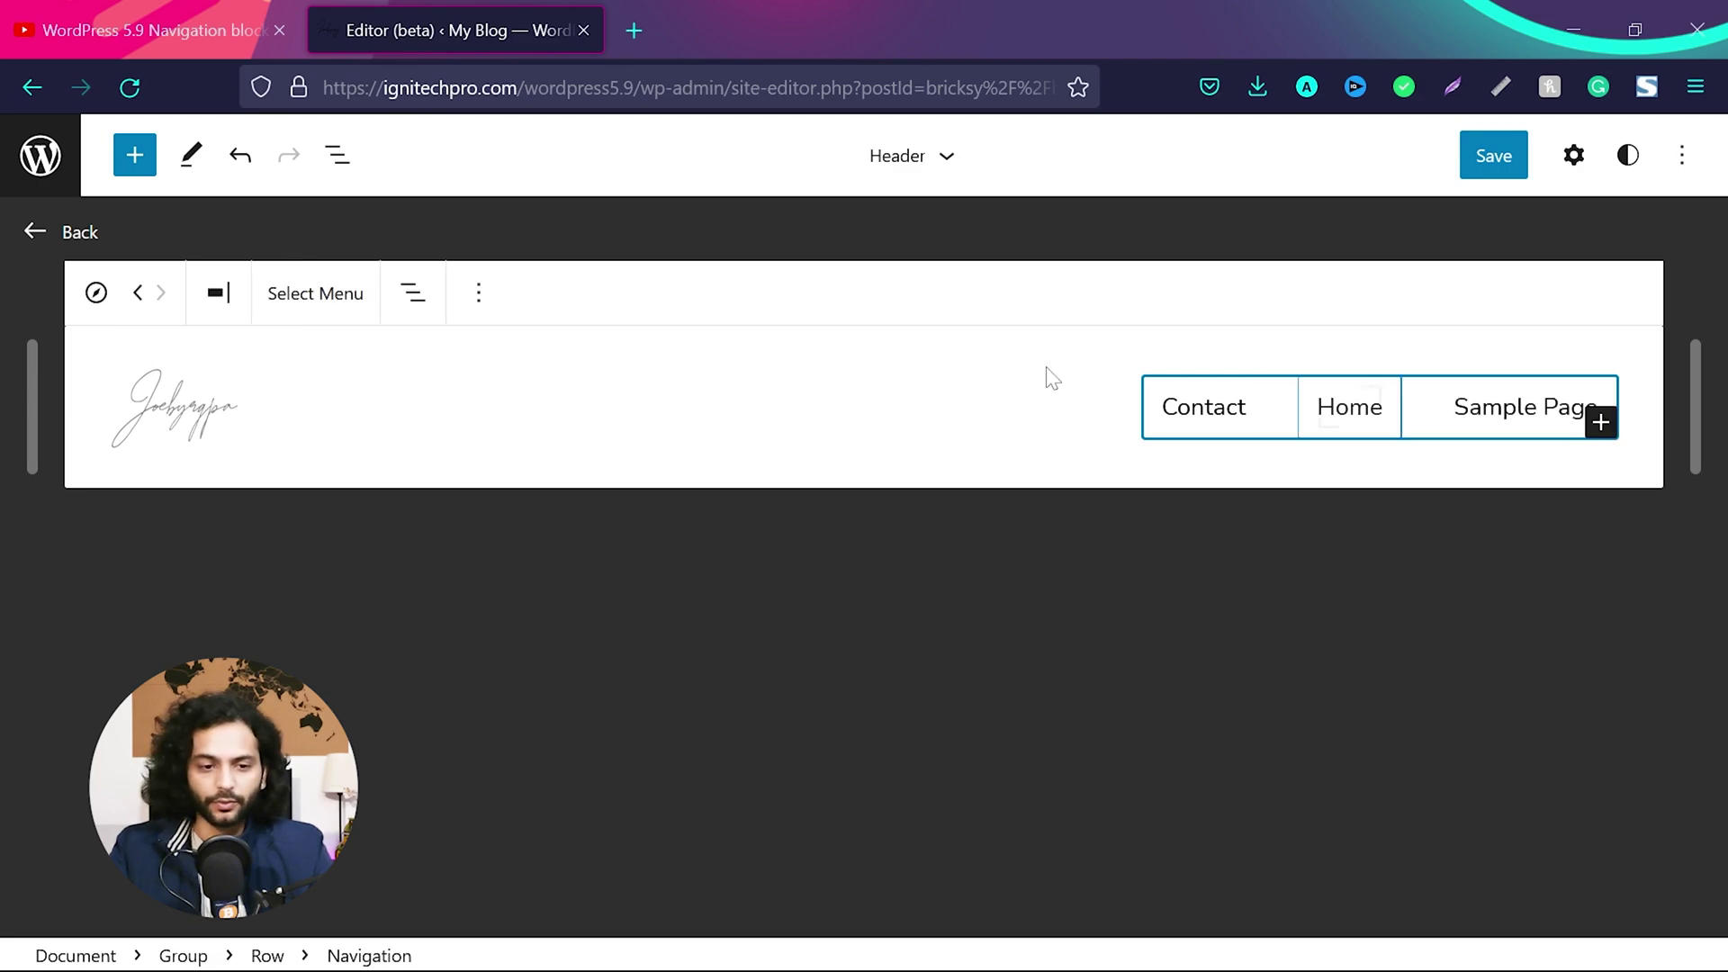
{"action": "left_click", "coordinate": [335, 299]}
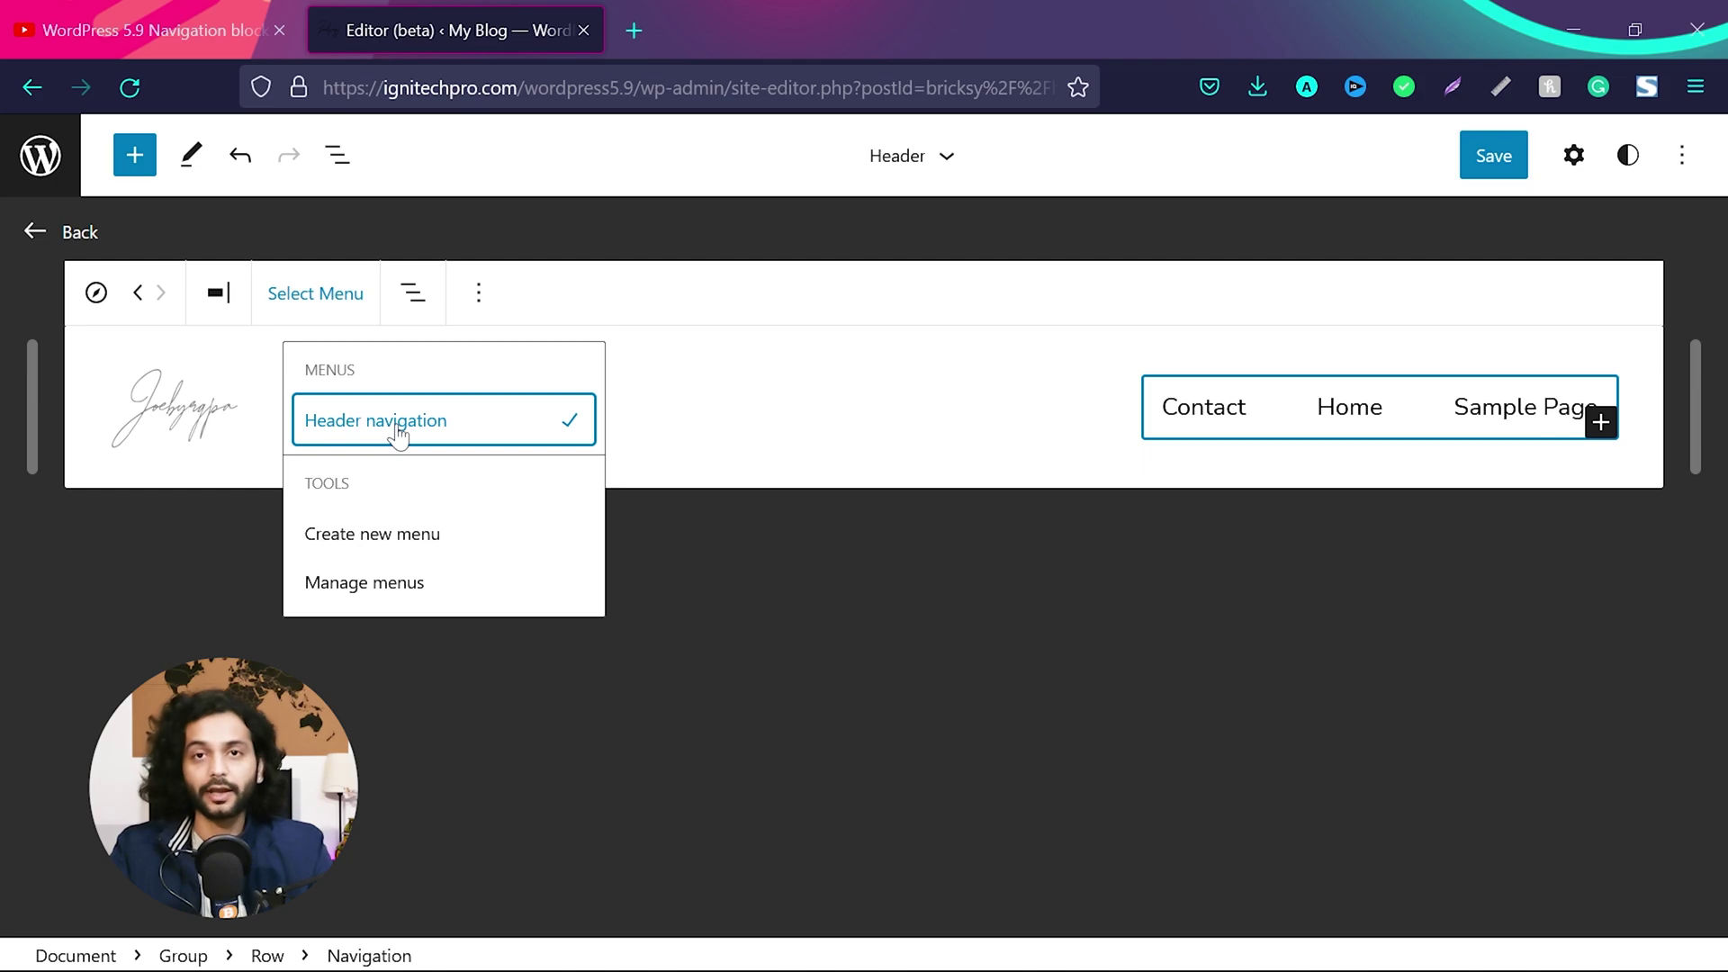
{"action": "left_click", "coordinate": [398, 536]}
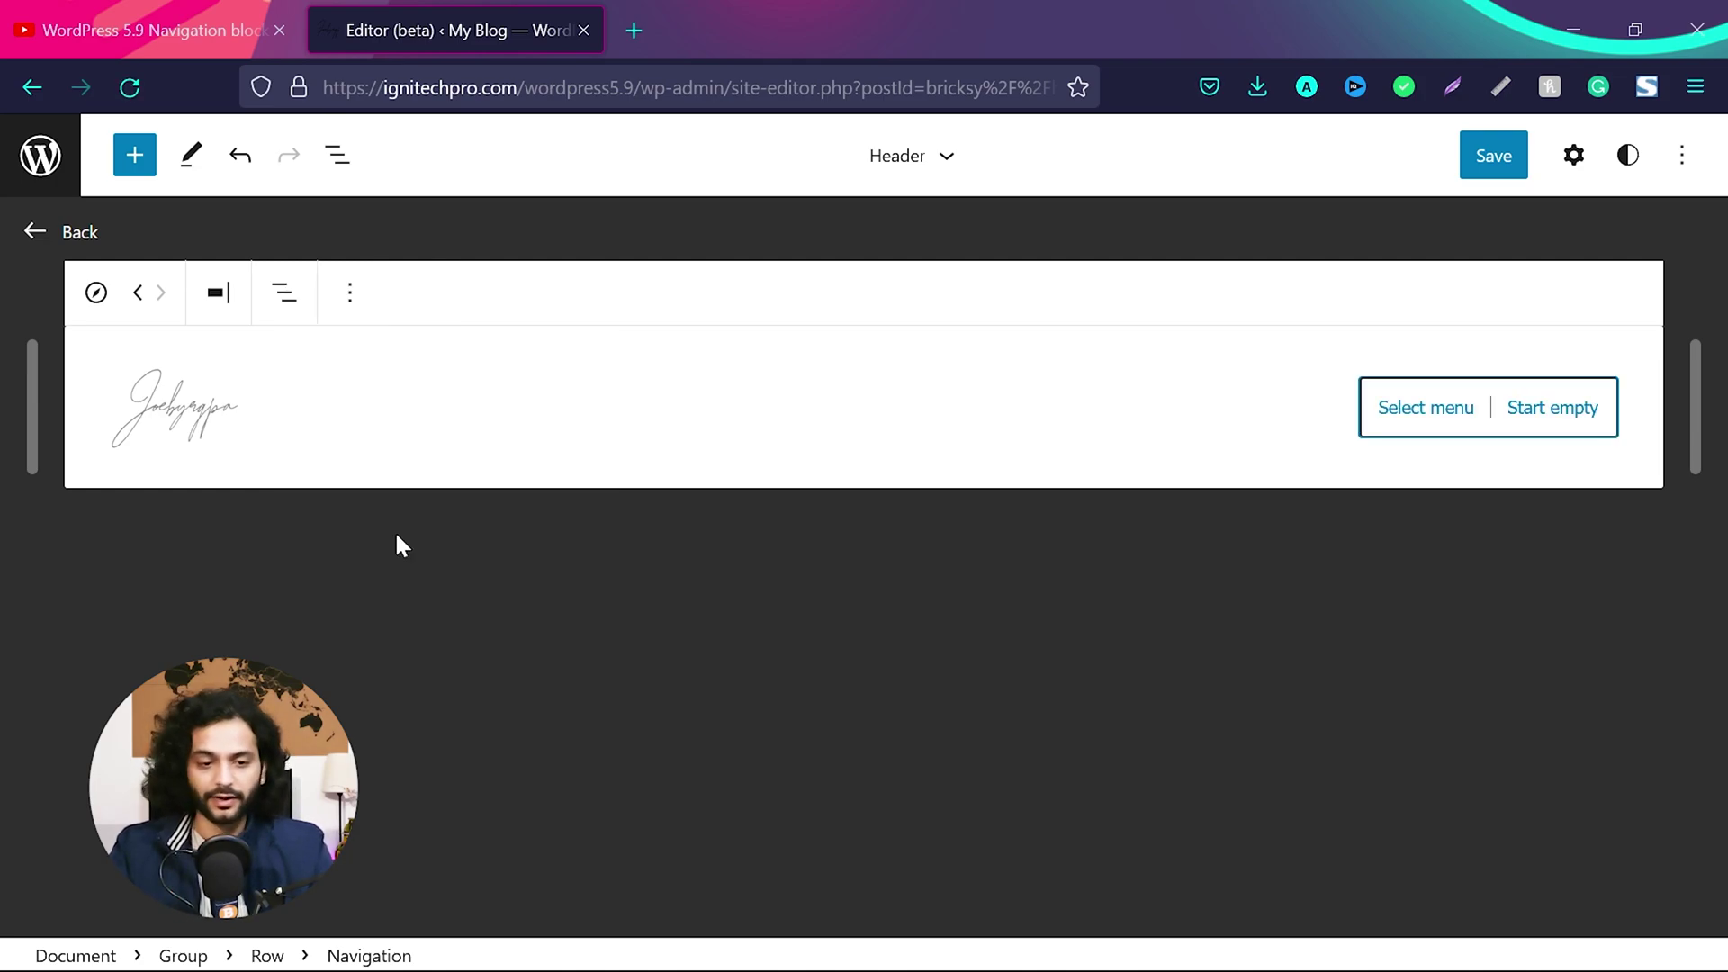
{"action": "left_click", "coordinate": [1431, 410]}
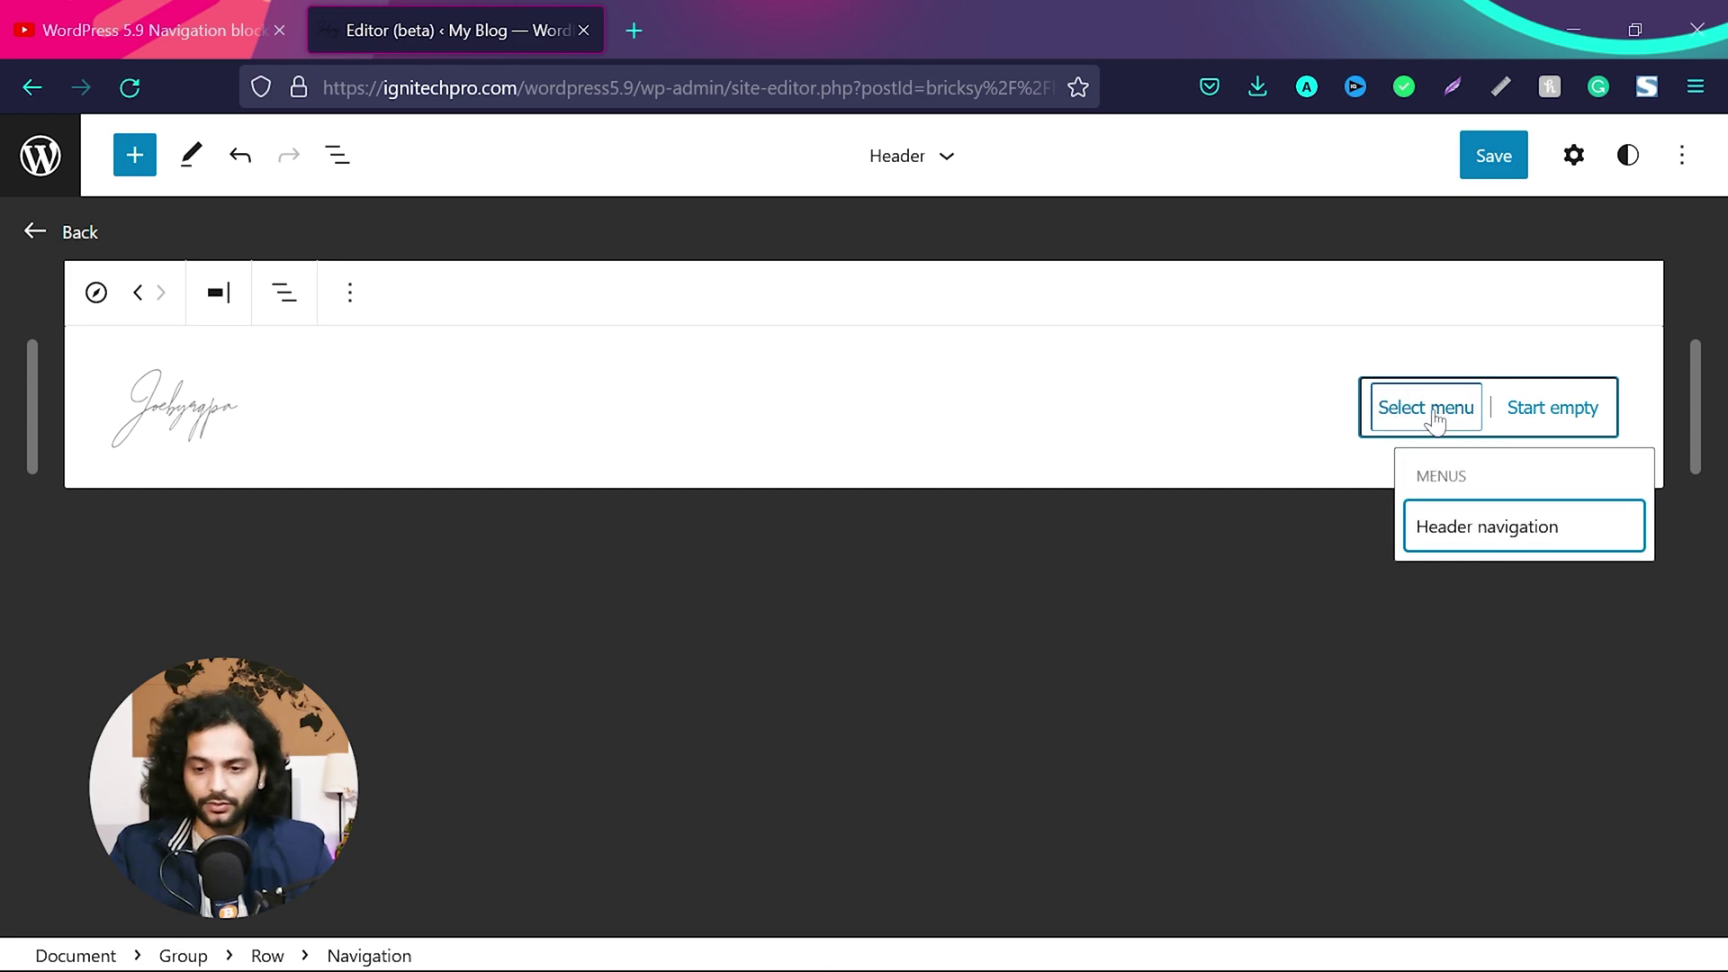
{"action": "left_click", "coordinate": [1551, 411]}
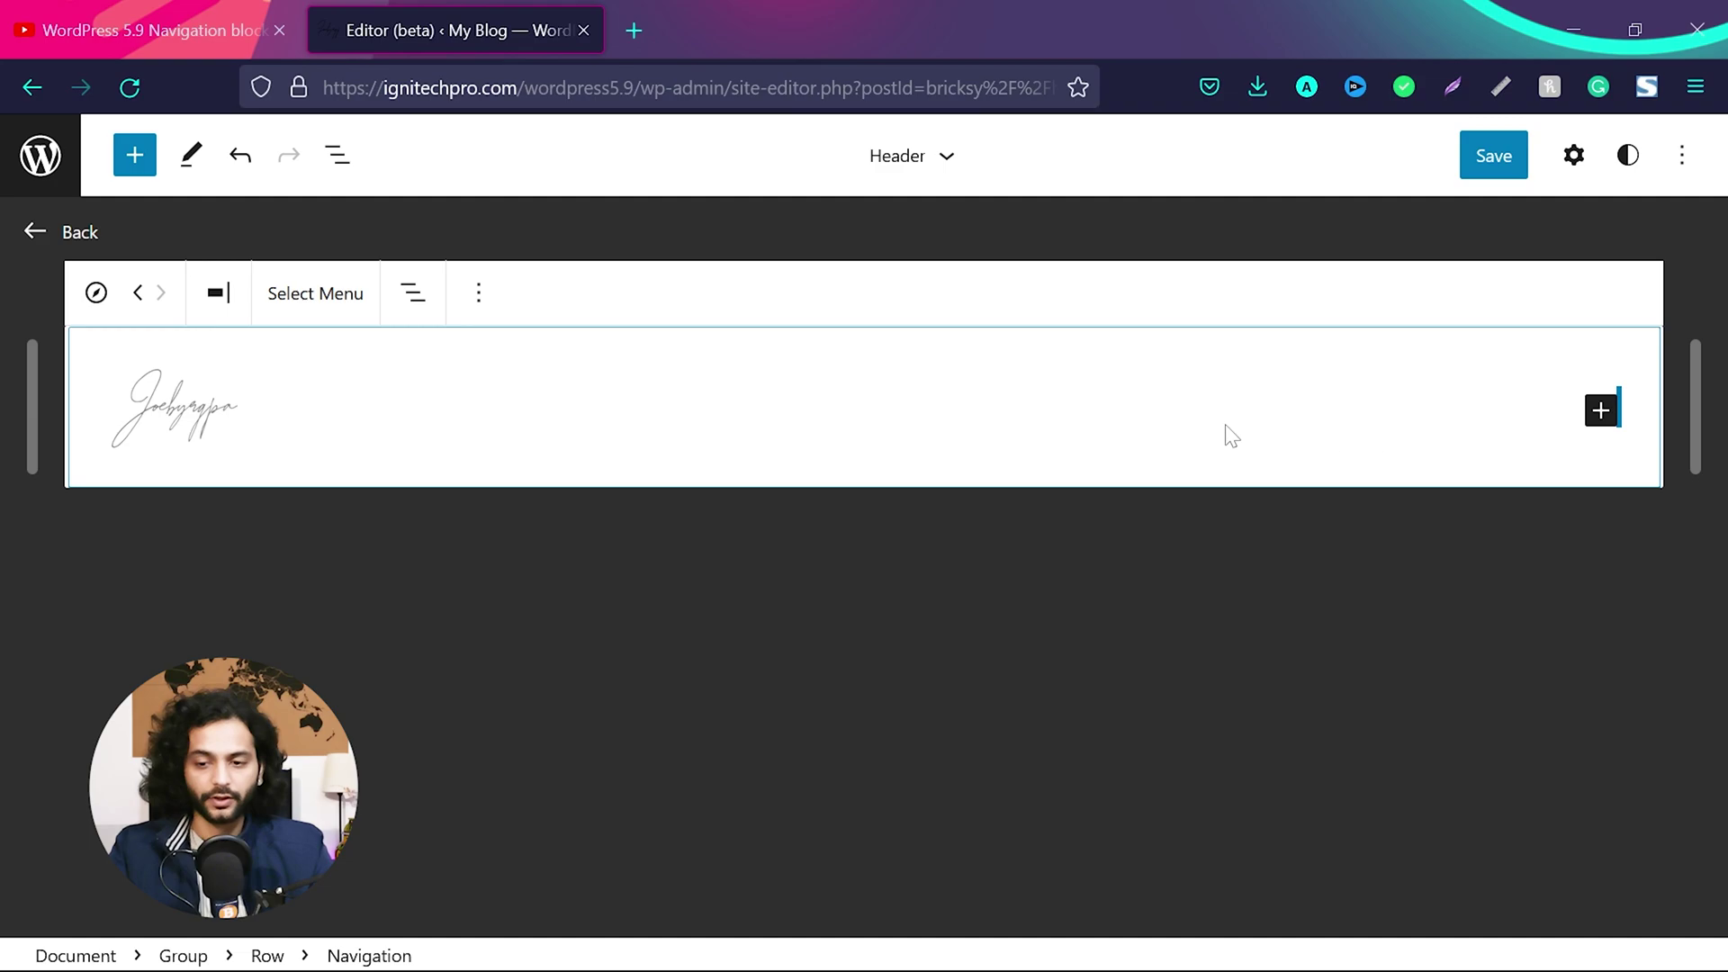
Add a custom link named "privacy" to the empty navigation menu.
{"action": "left_click", "coordinate": [1601, 410]}
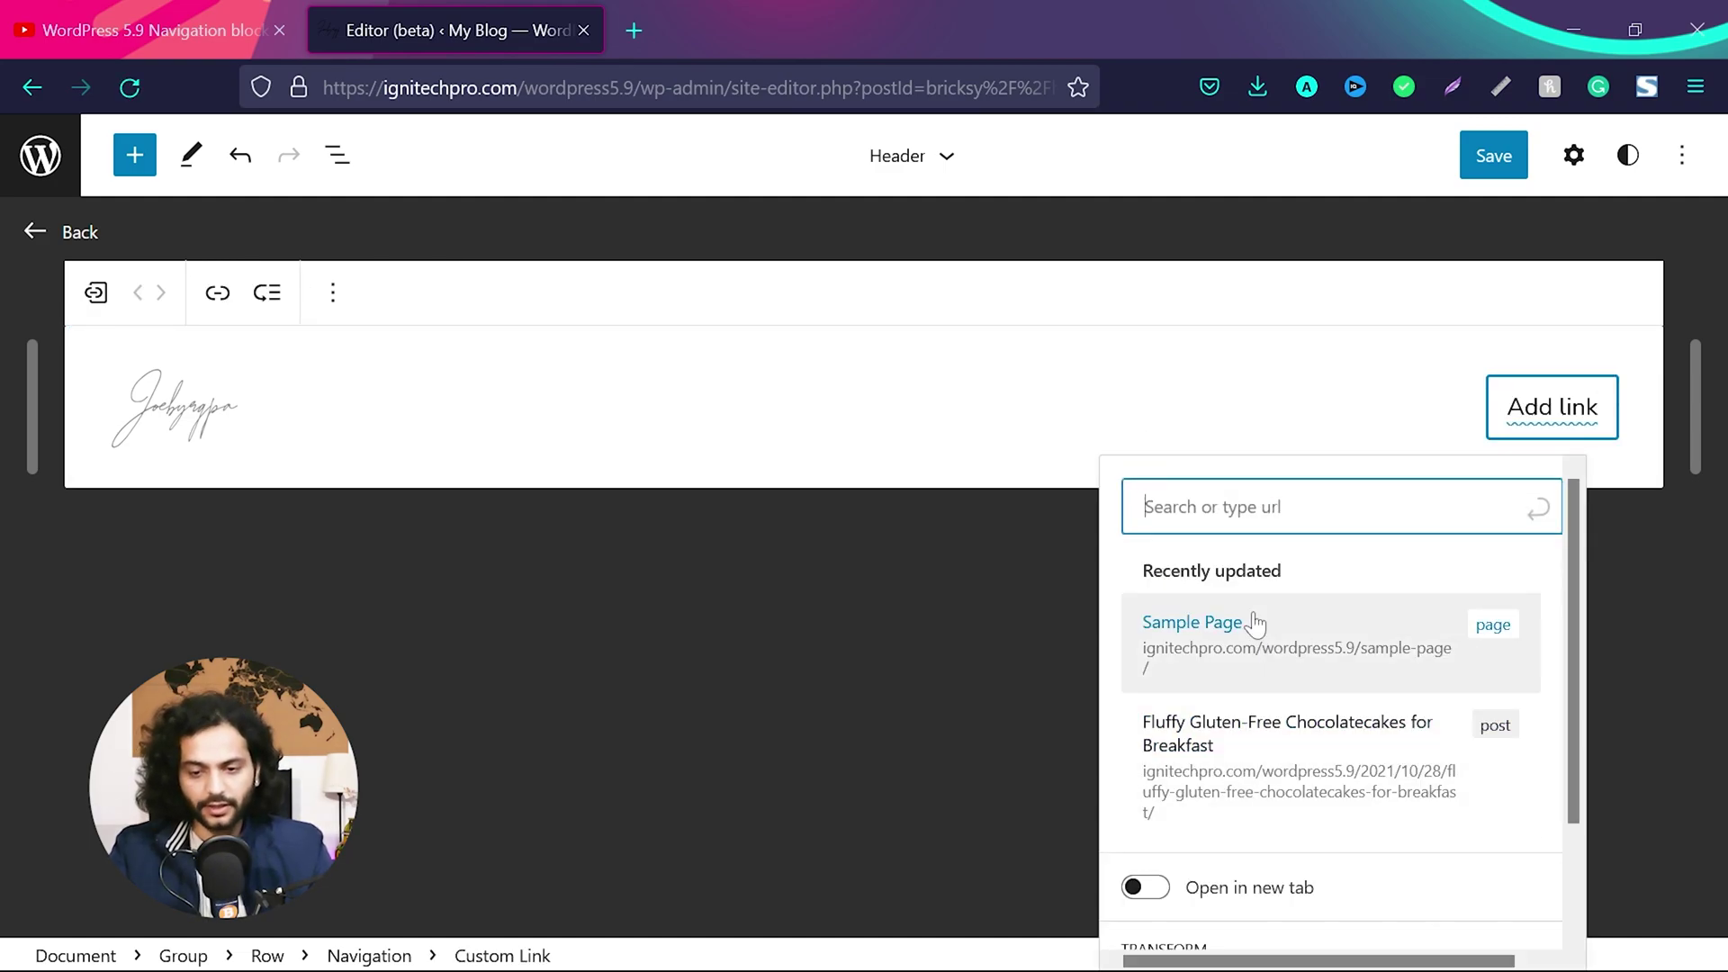
{"action": "type", "text": "Abhi"}
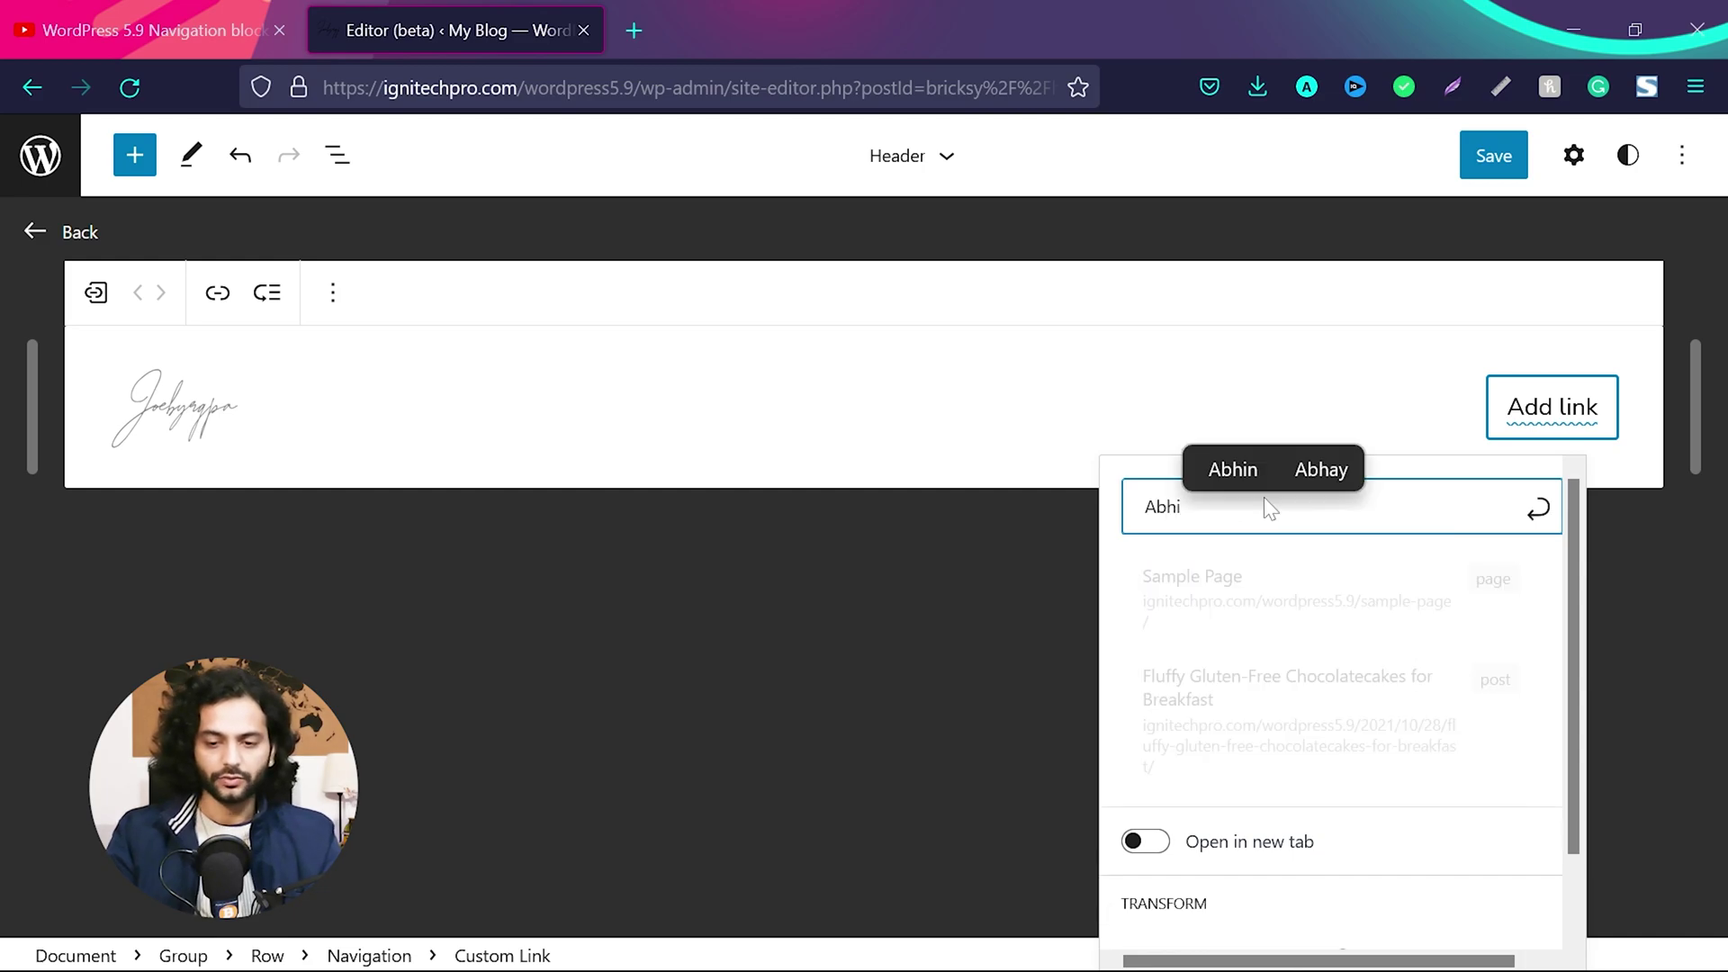
{"action": "key", "text": "BackSpace"}
{"action": "key", "text": "BackSpace"}
{"action": "key", "text": "BackSpace"}
{"action": "type", "text": "pro"}
{"action": "key", "text": "BackSpace"}
{"action": "key", "text": "BackSpace"}
{"action": "key", "text": "BackSpace"}
{"action": "type", "text": "privacy"}
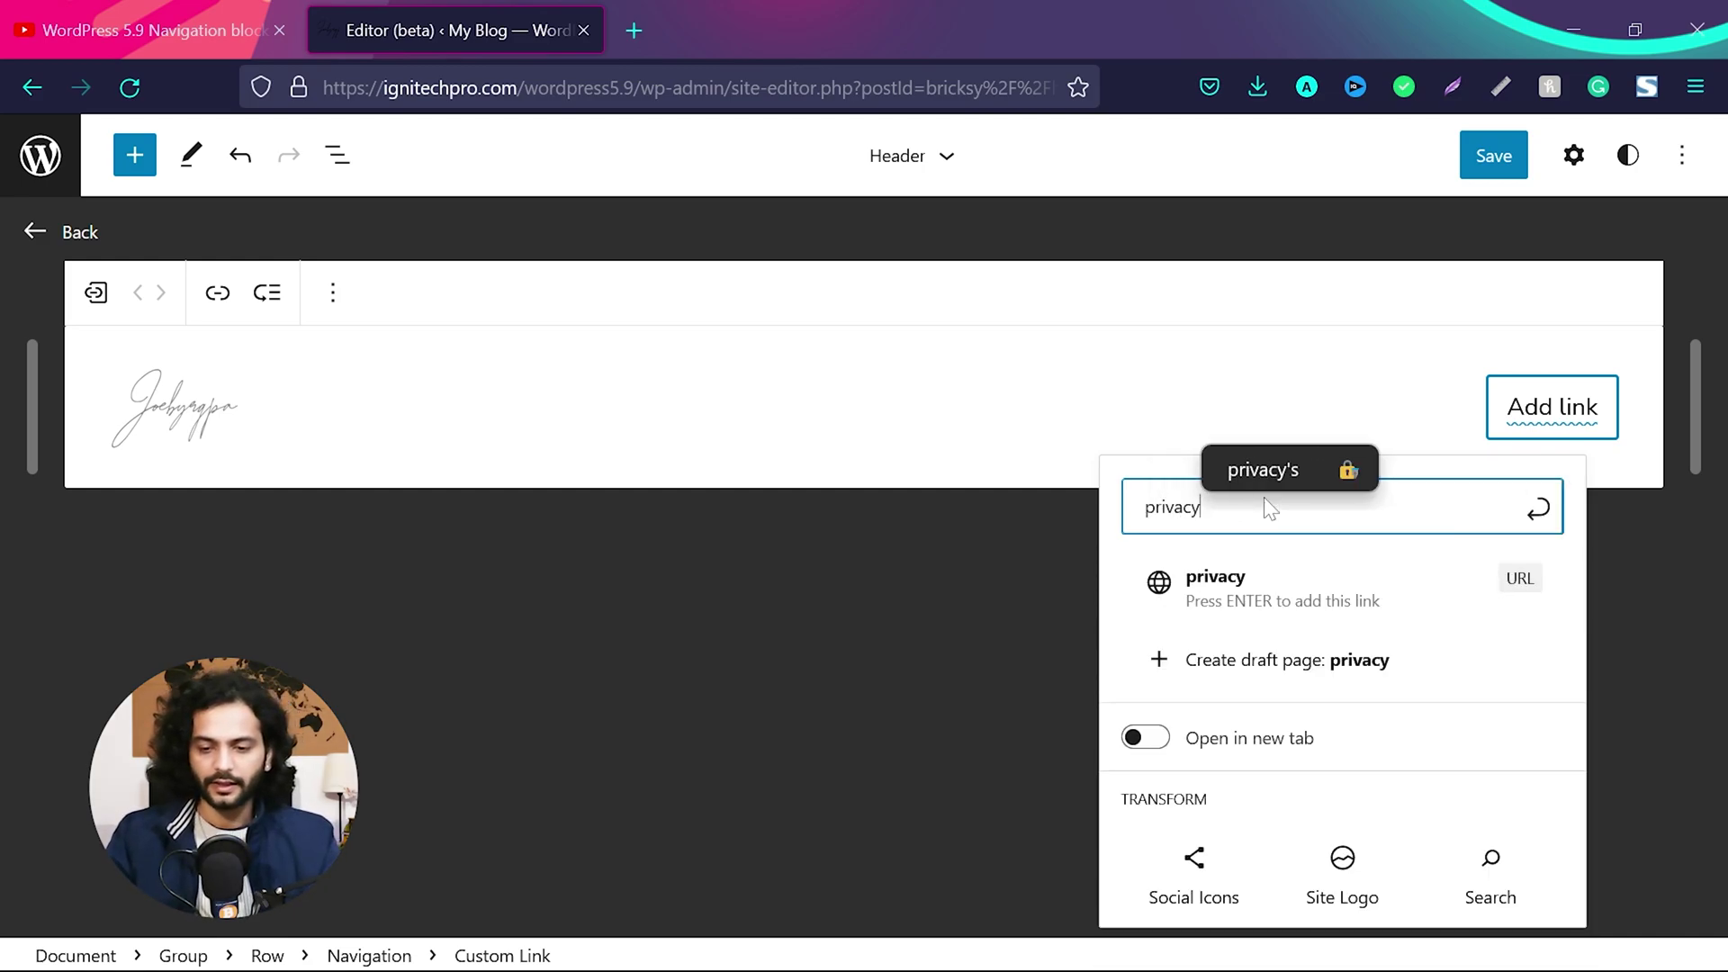
{"action": "key", "text": "Return"}
{"action": "left_click", "coordinate": [1477, 429]}
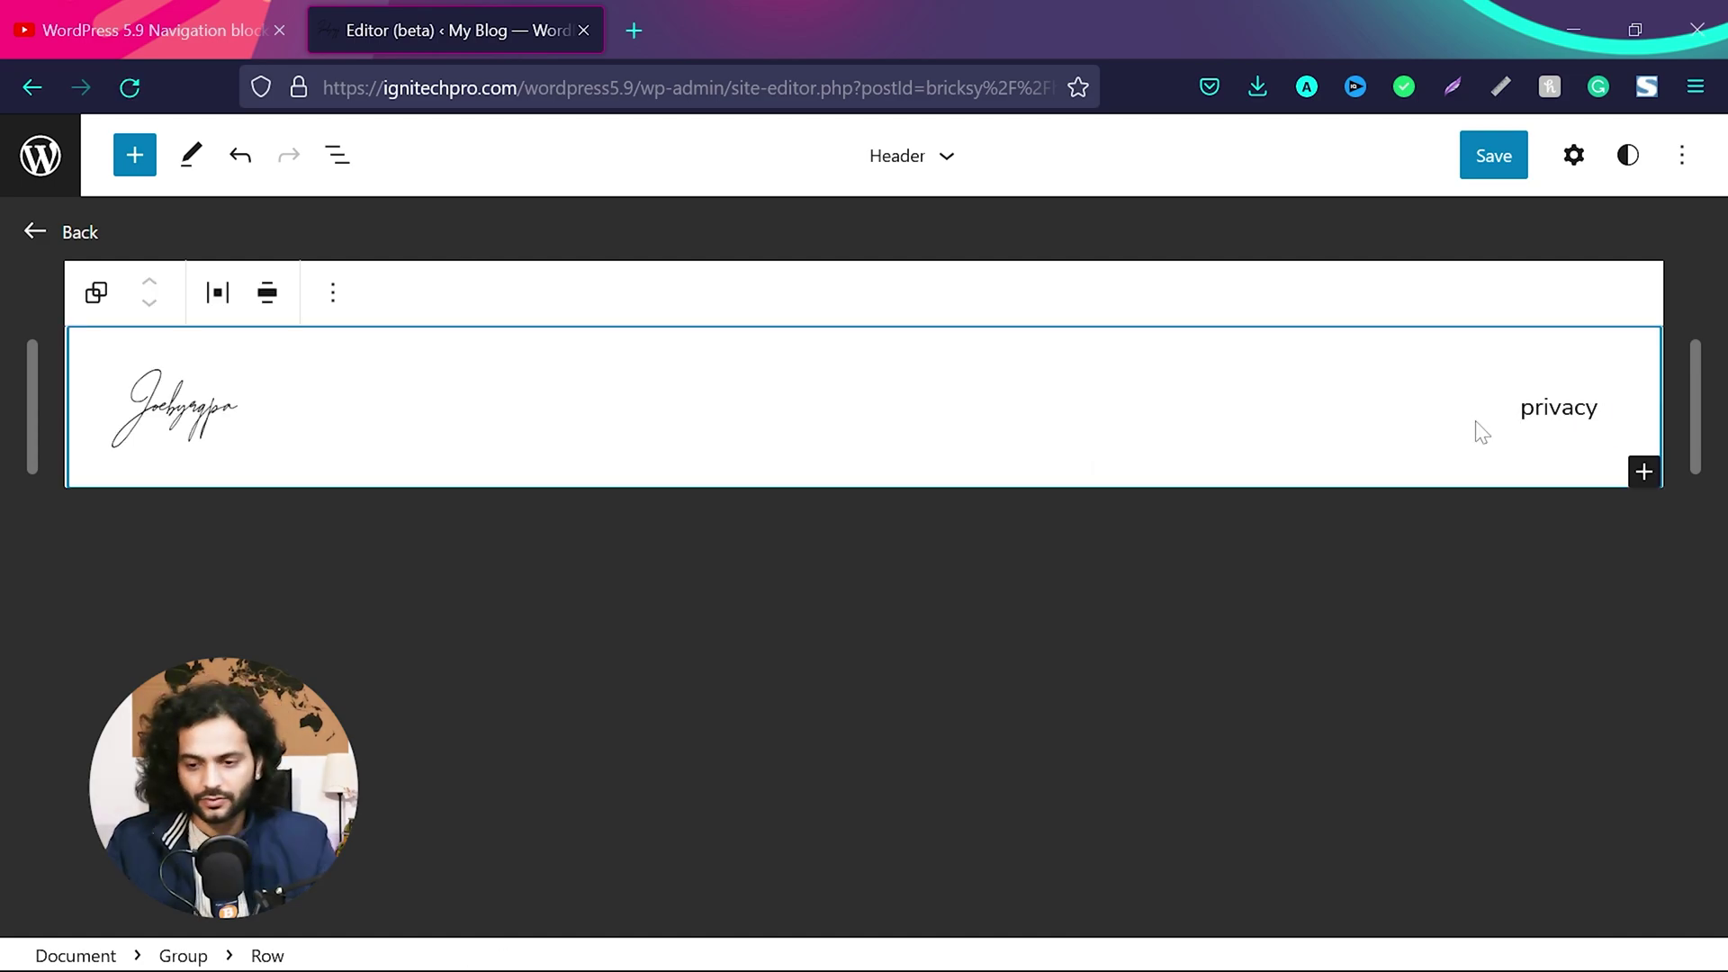
Add a second custom link named "Team" after the privacy link in the navigation menu.
{"action": "left_click", "coordinate": [1553, 425]}
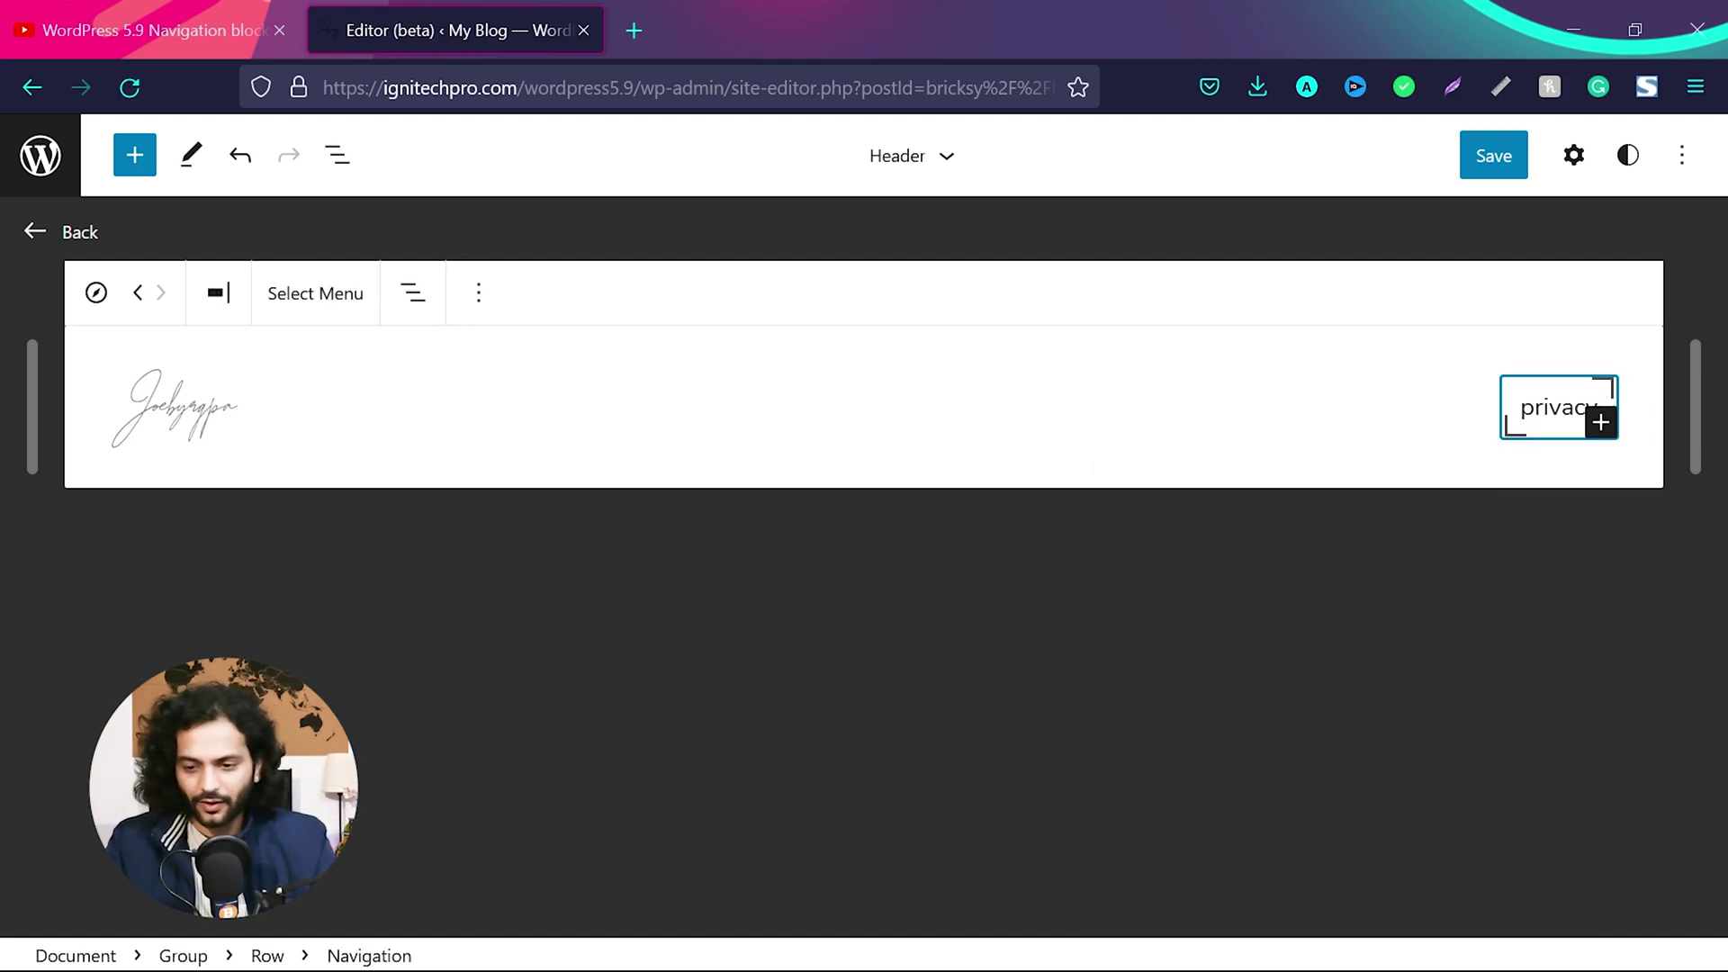
{"action": "left_click", "coordinate": [1602, 423]}
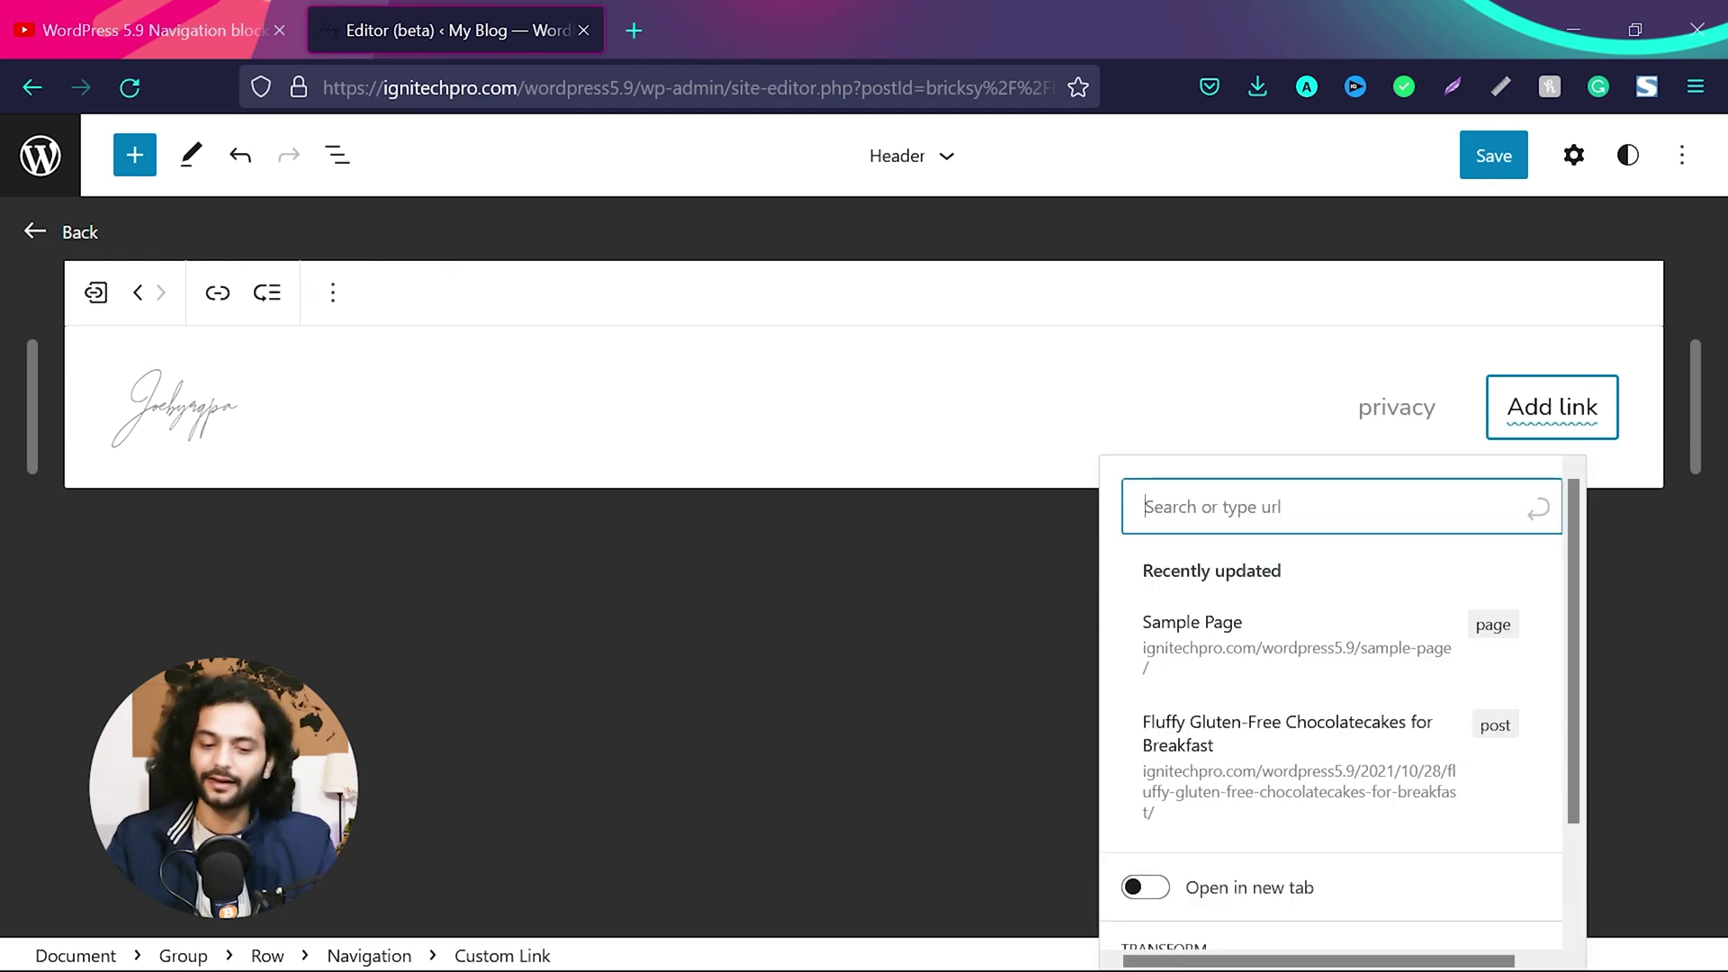
{"action": "type", "text": "Team"}
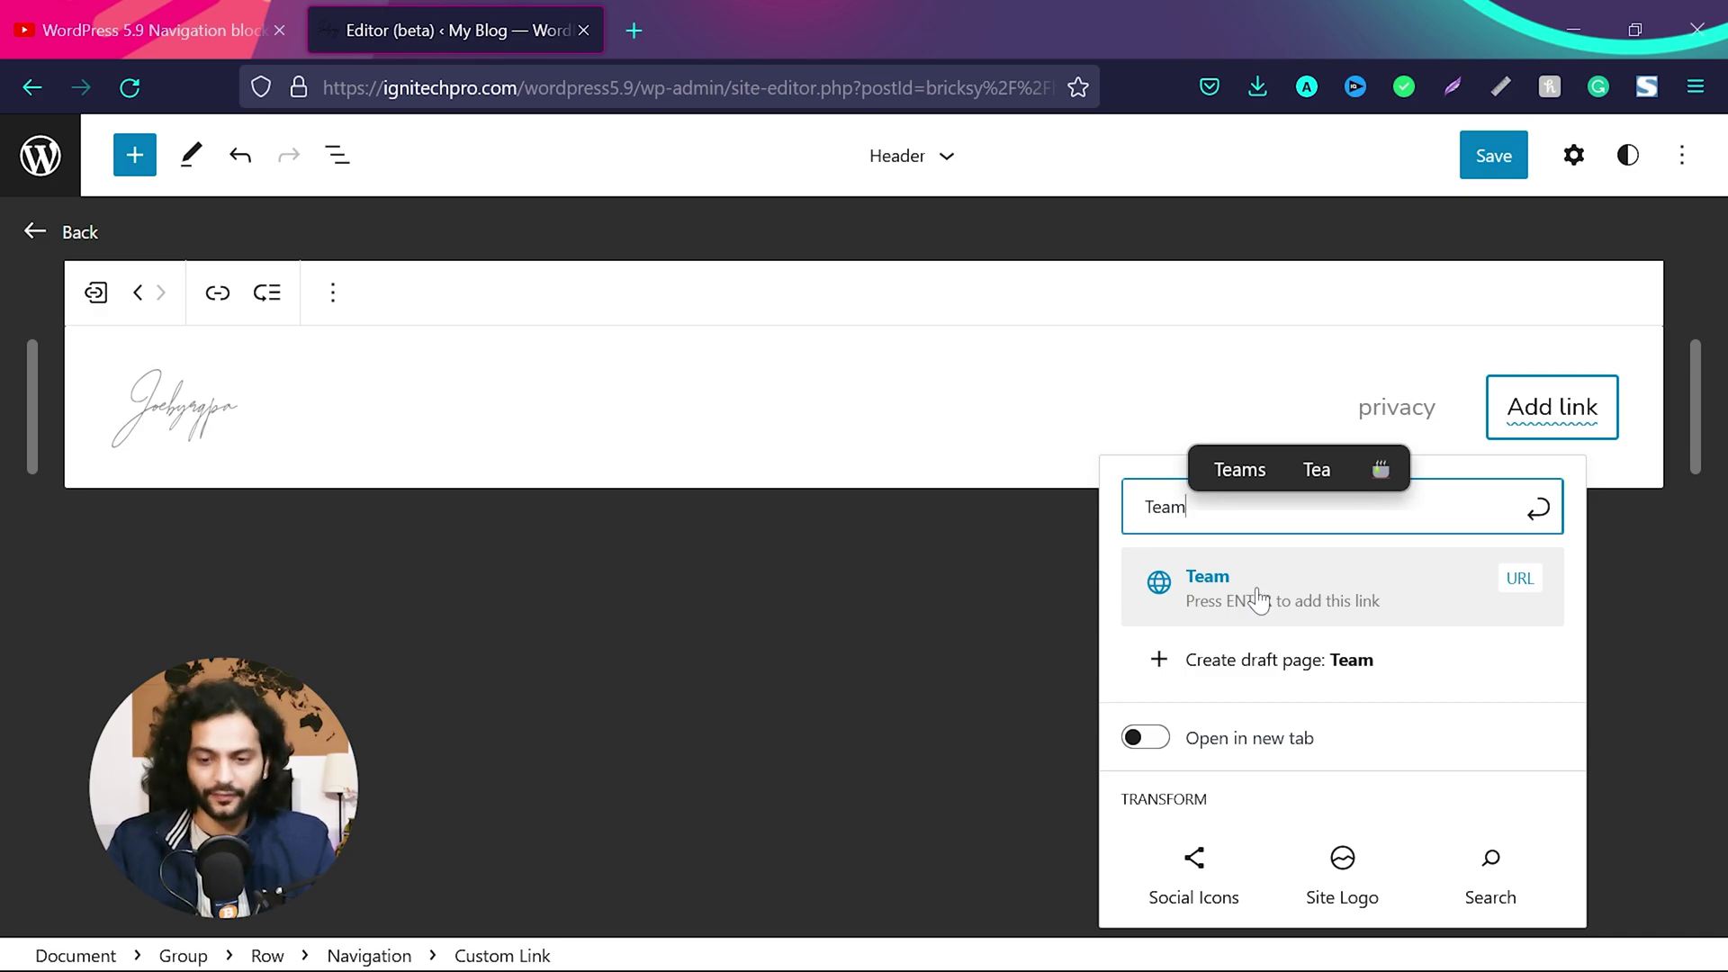
{"action": "left_click", "coordinate": [1258, 598]}
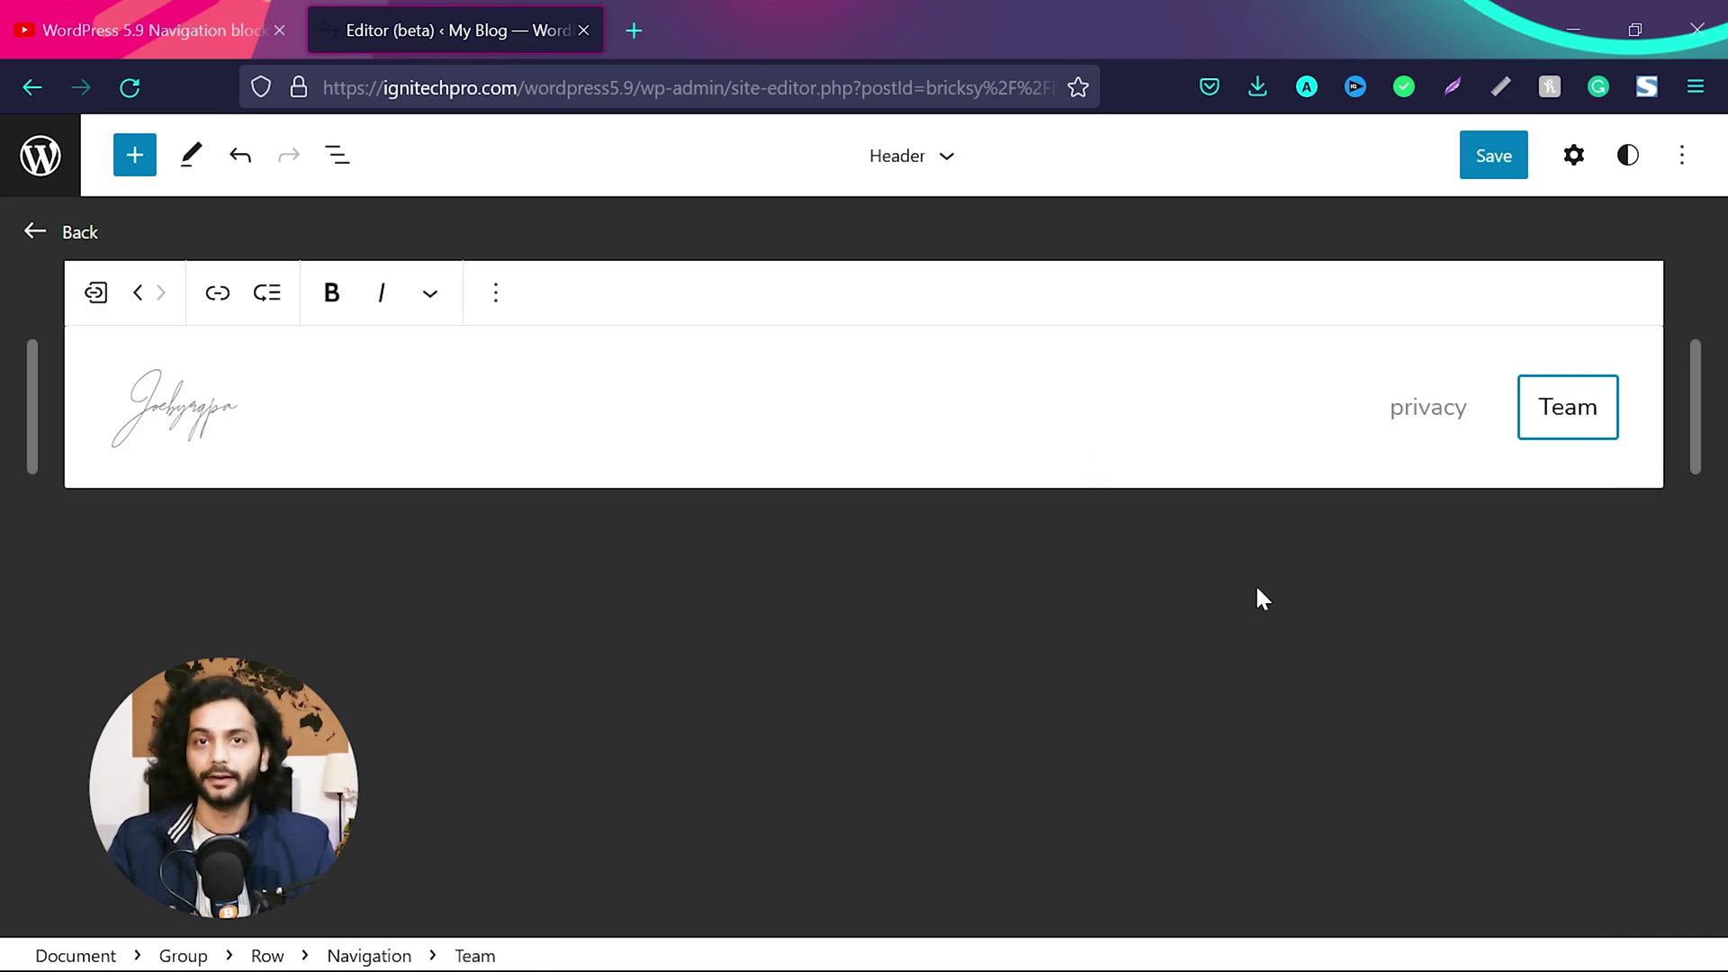
Save the Header template part with both navigation menus and view the site's homepage in a new browser tab.
{"action": "left_click", "coordinate": [1255, 450]}
{"action": "left_click", "coordinate": [1494, 162]}
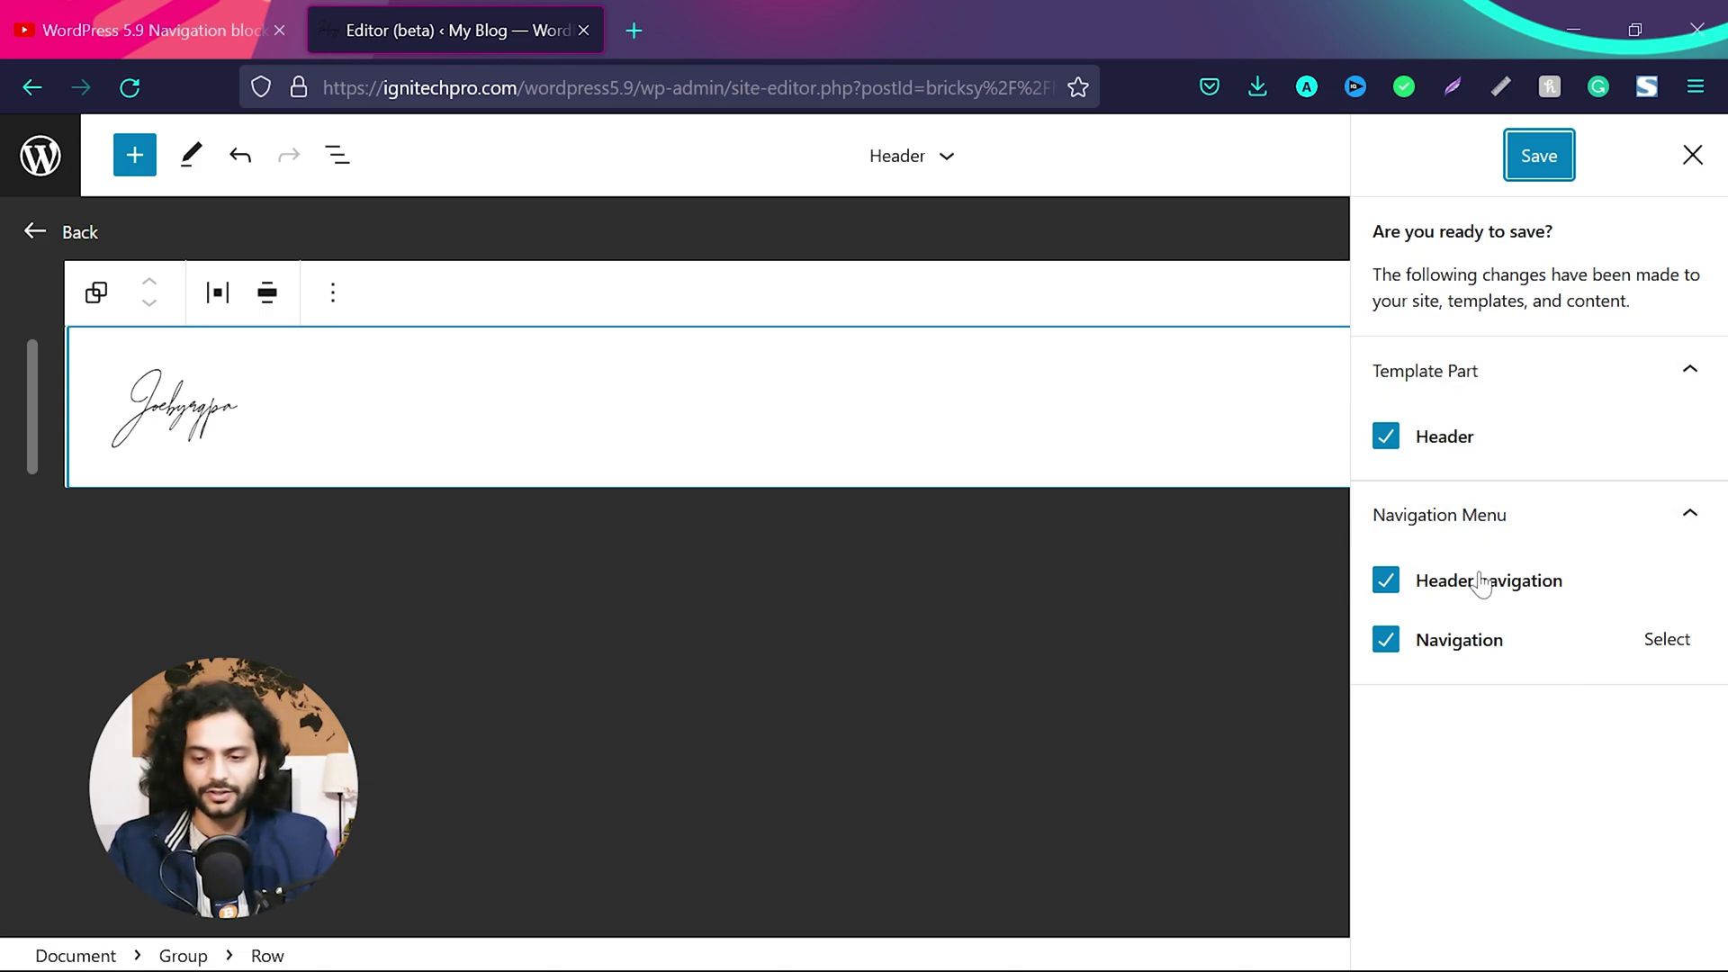
{"action": "left_click", "coordinate": [1516, 178]}
{"action": "left_click", "coordinate": [633, 30]}
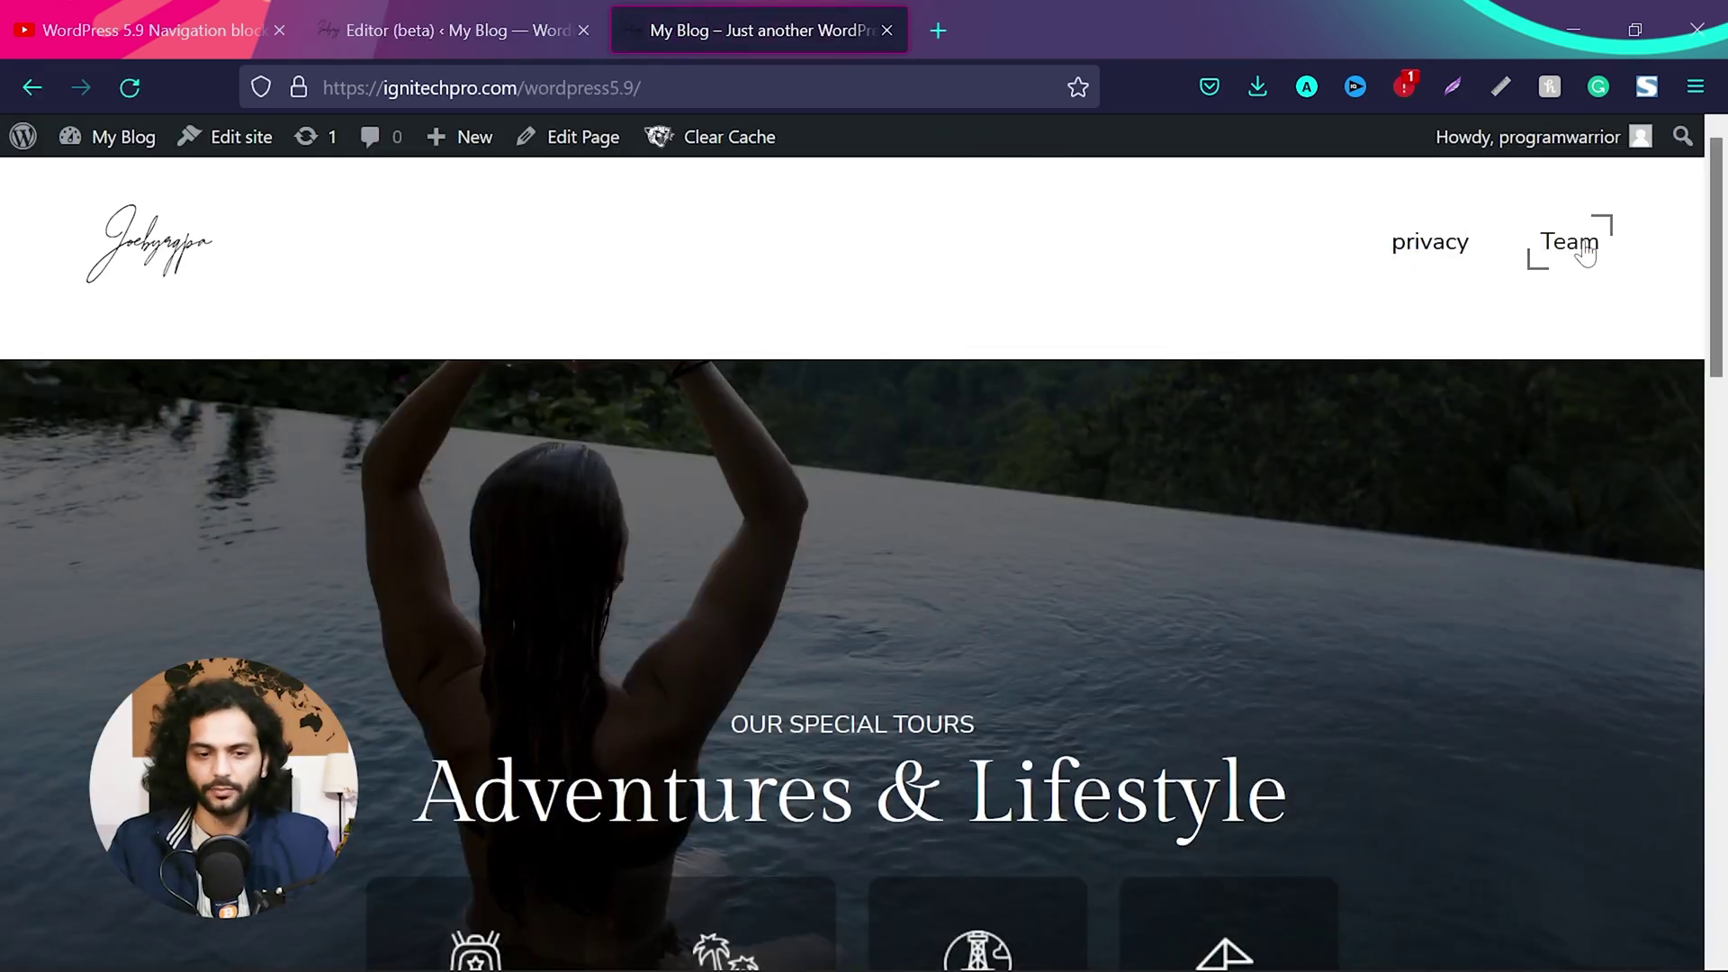
Return to the header editor and assign the "Header navigation" menu to the navigation block.
{"action": "left_click", "coordinate": [413, 13]}
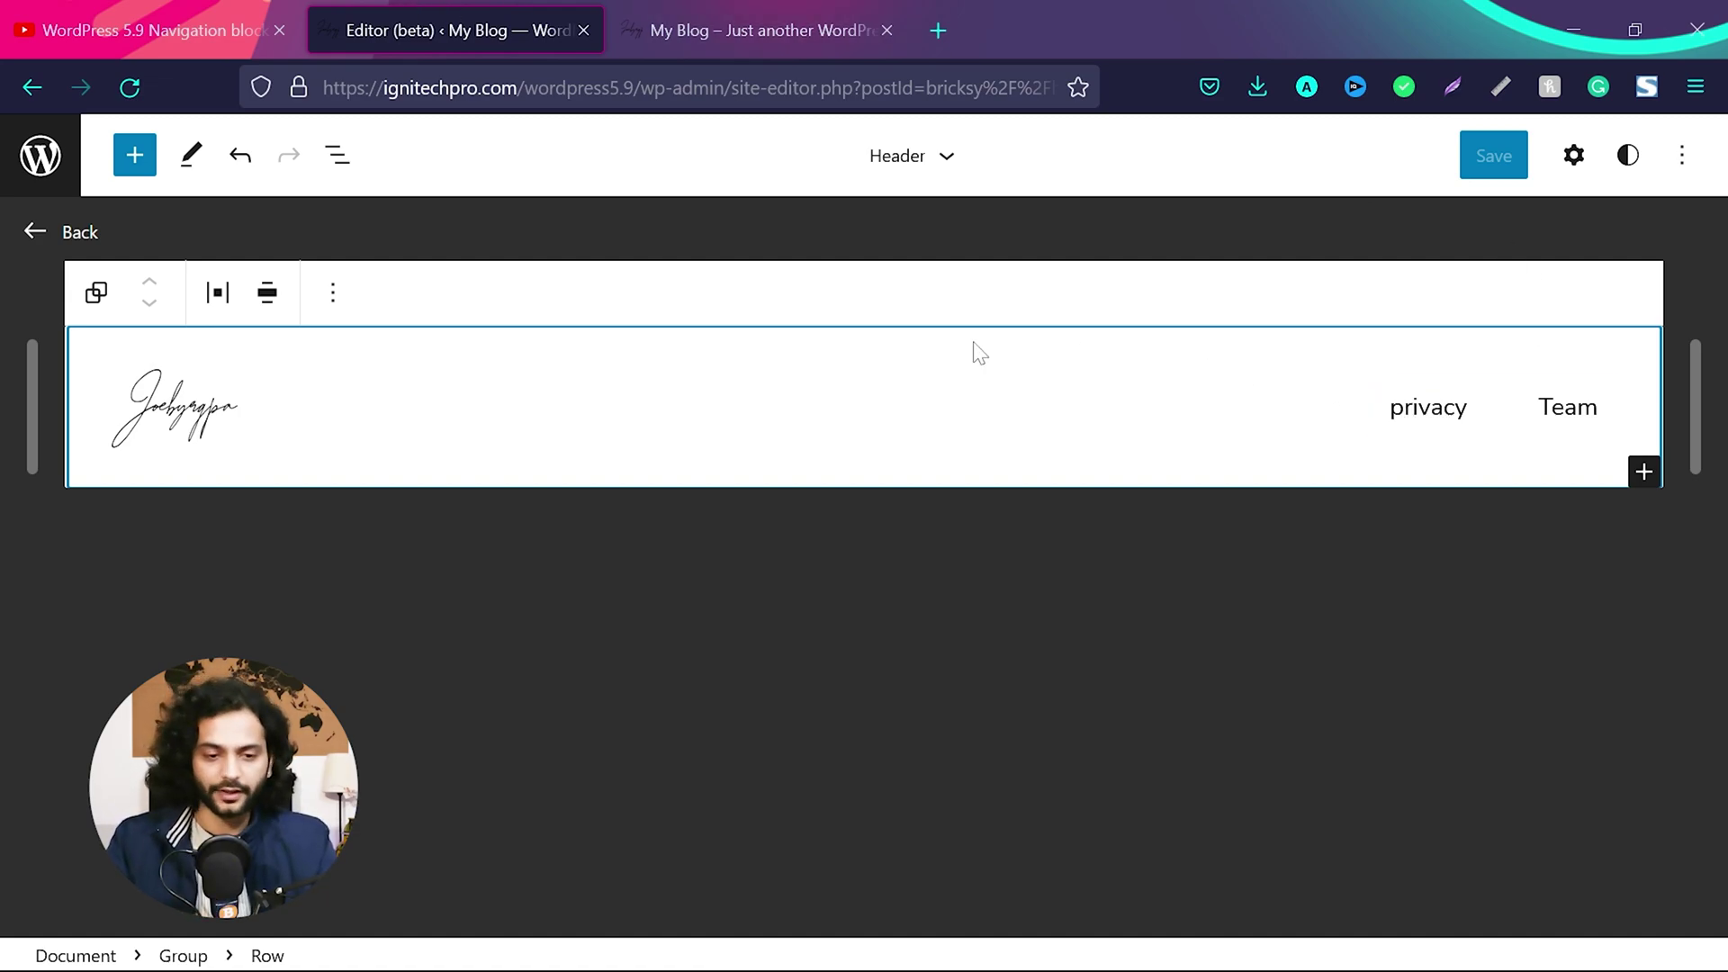
{"action": "left_click", "coordinate": [1386, 407]}
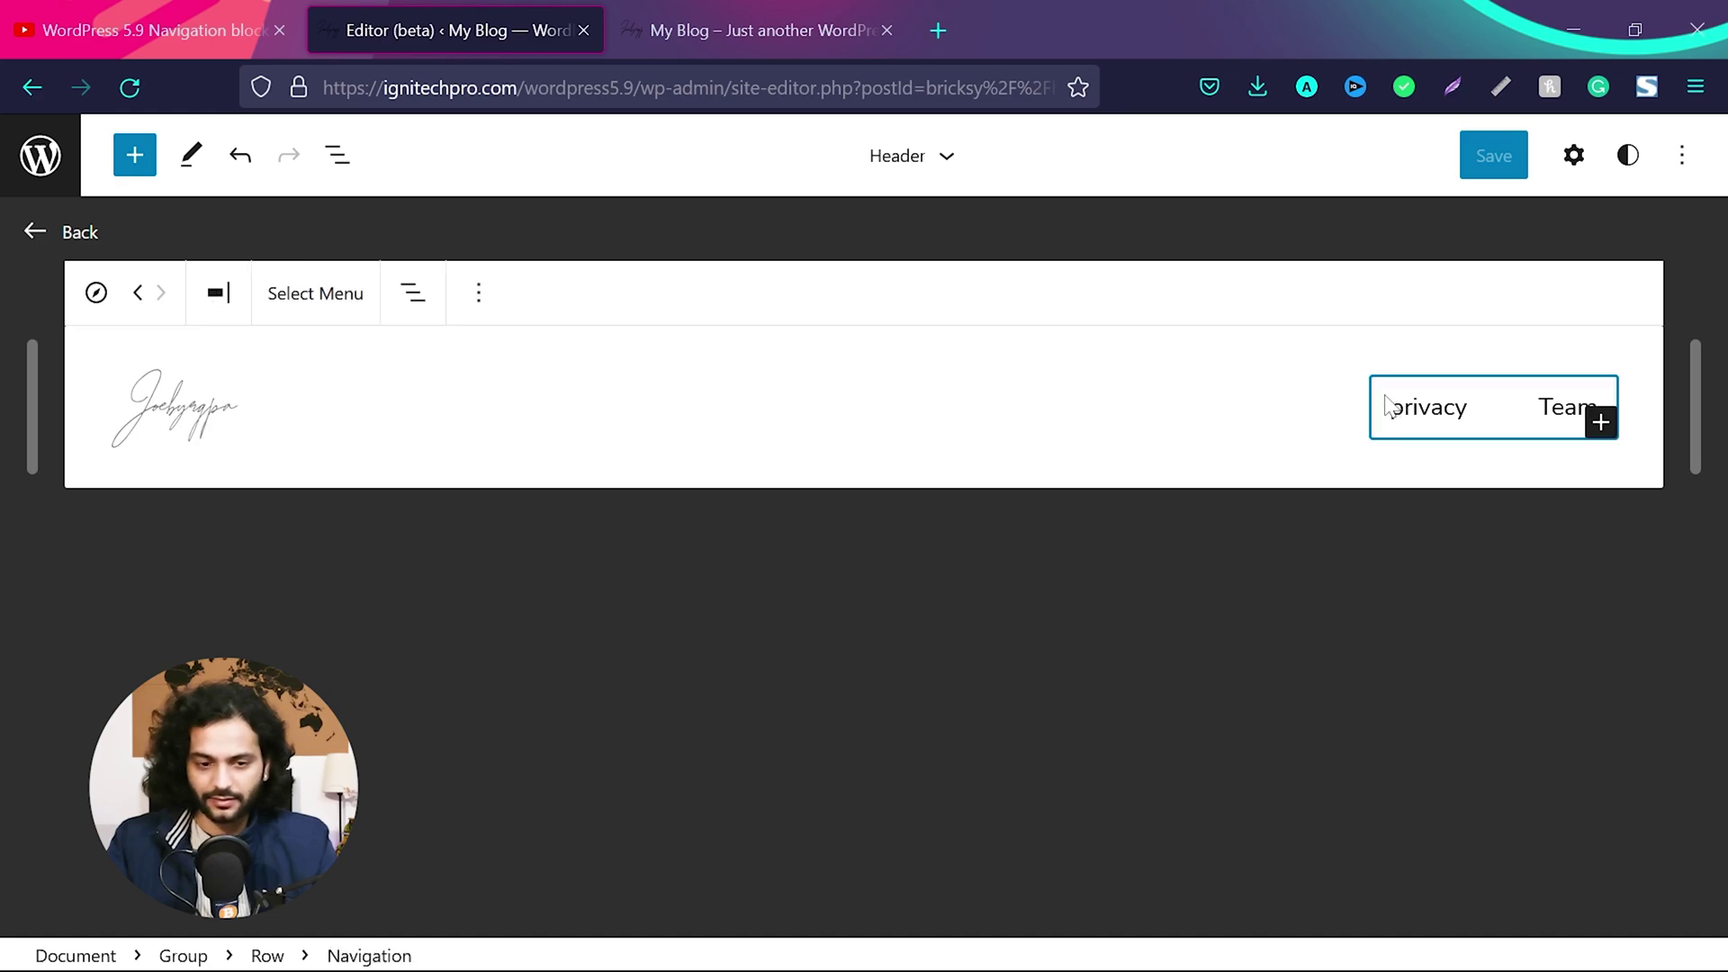
{"action": "left_click", "coordinate": [317, 297]}
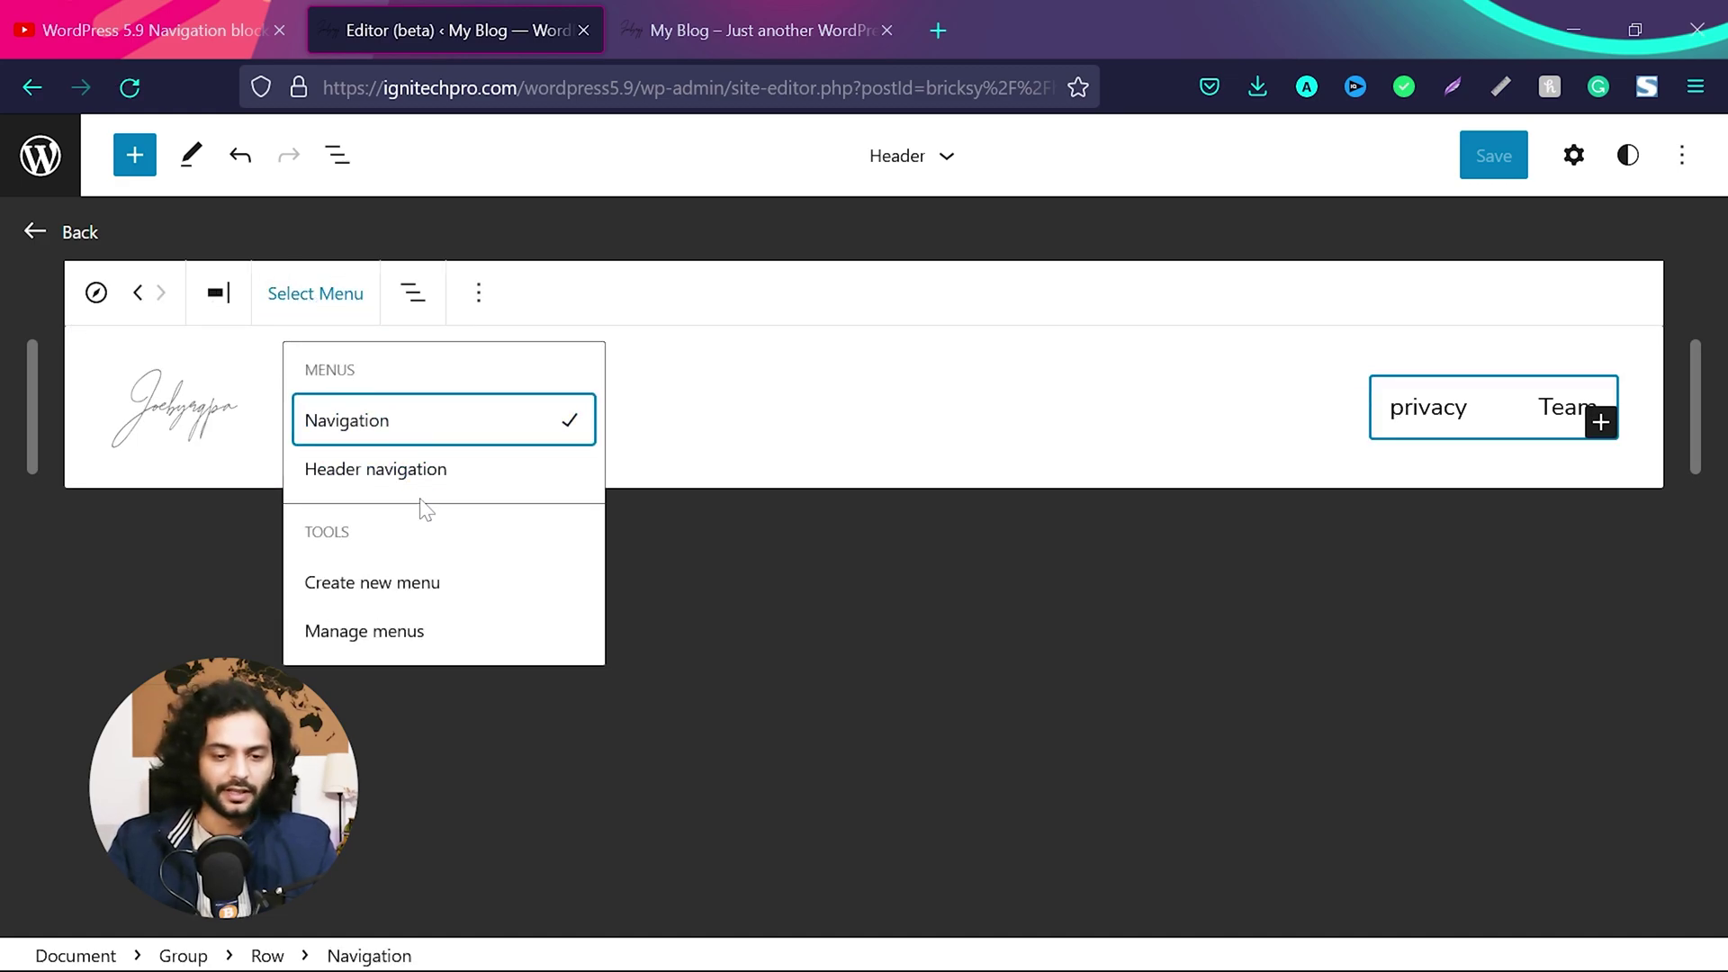
{"action": "left_click", "coordinate": [483, 487]}
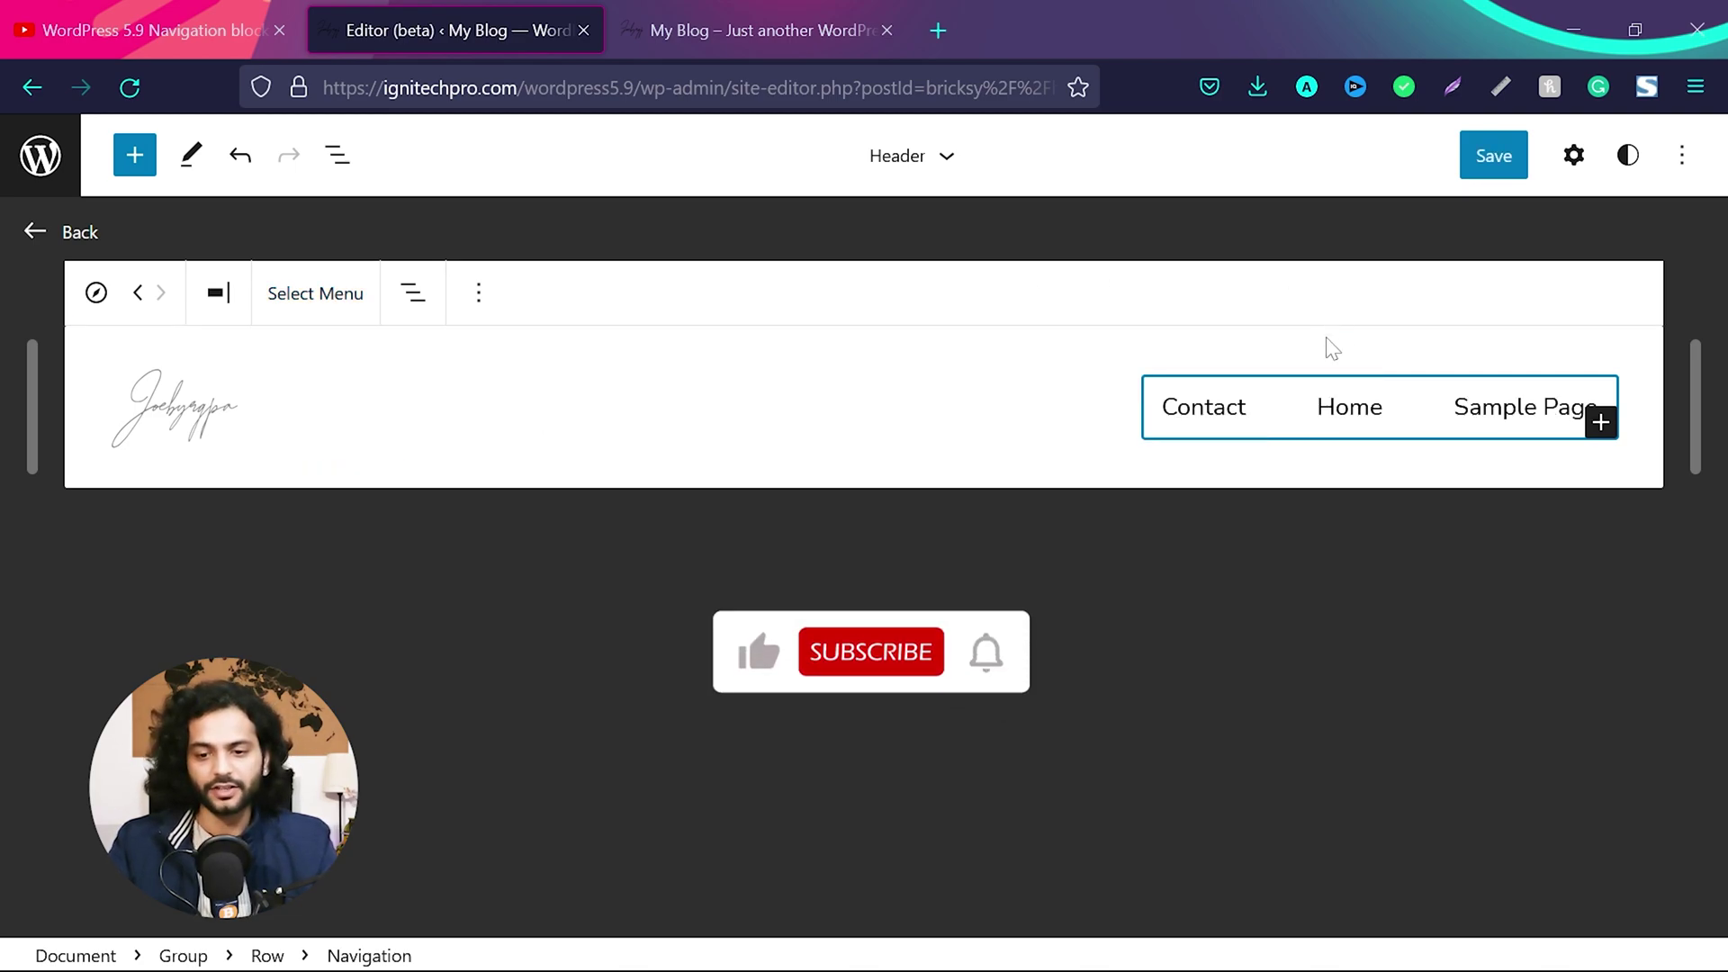
Save the Header template part and reload the site's homepage to check the menu.
{"action": "left_click", "coordinate": [1491, 160]}
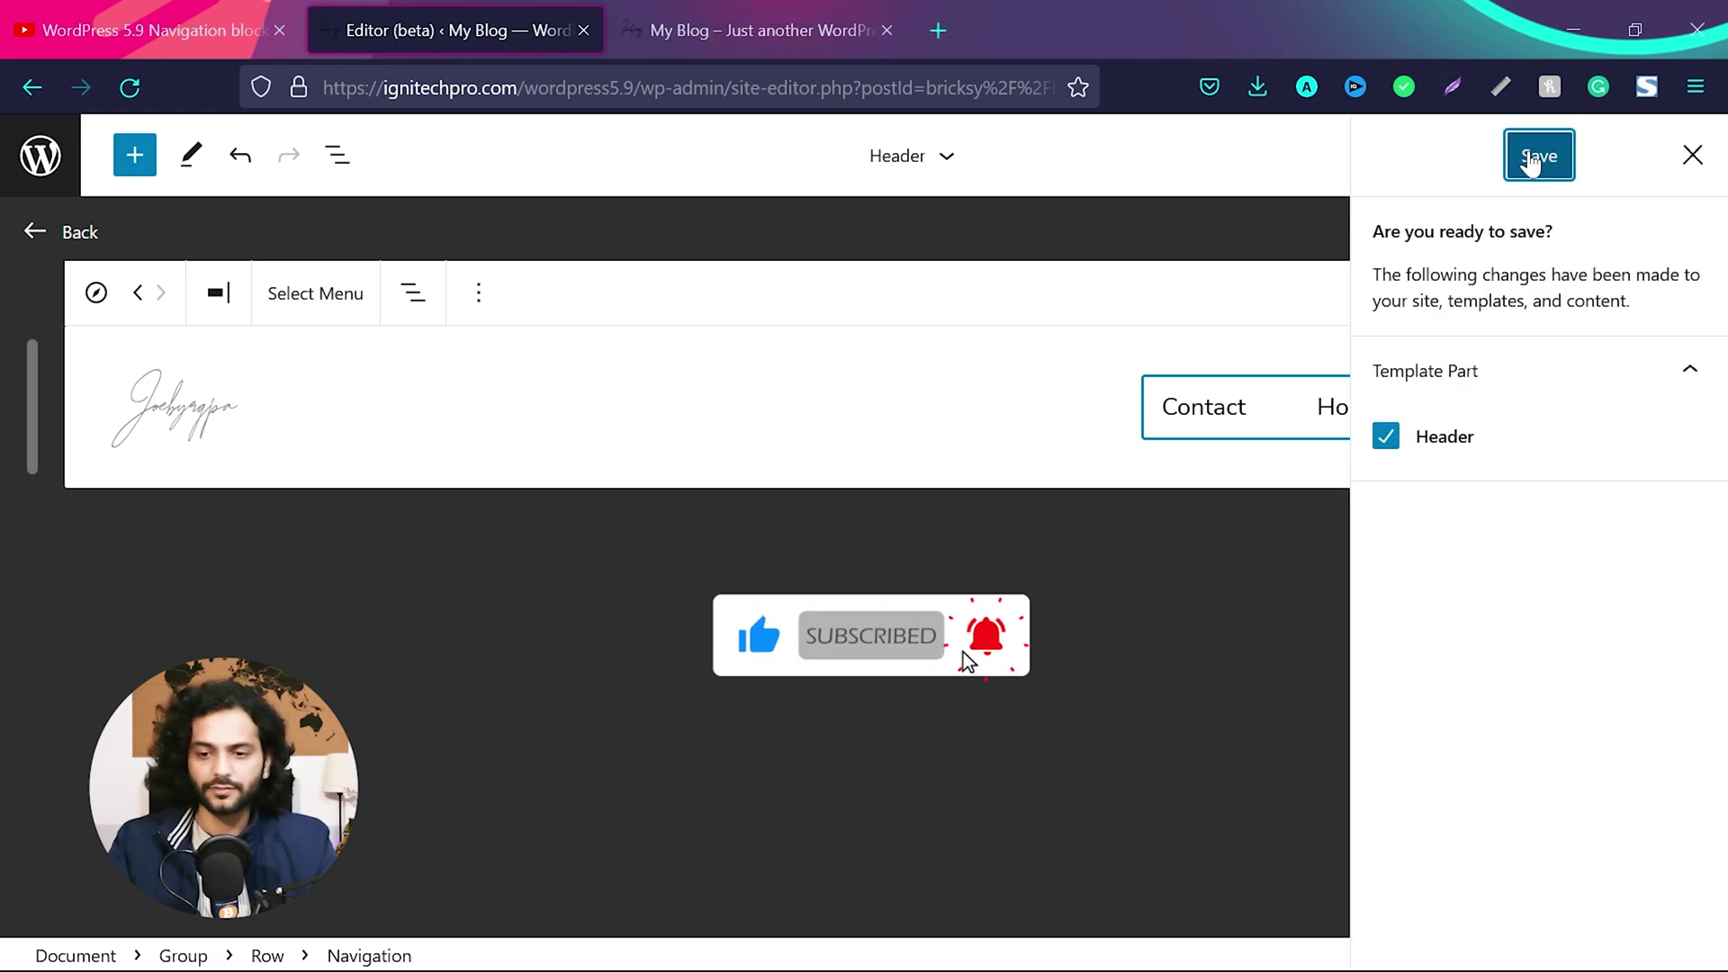
{"action": "left_click", "coordinate": [1533, 159]}
{"action": "left_click", "coordinate": [731, 18]}
{"action": "key", "text": "F5"}
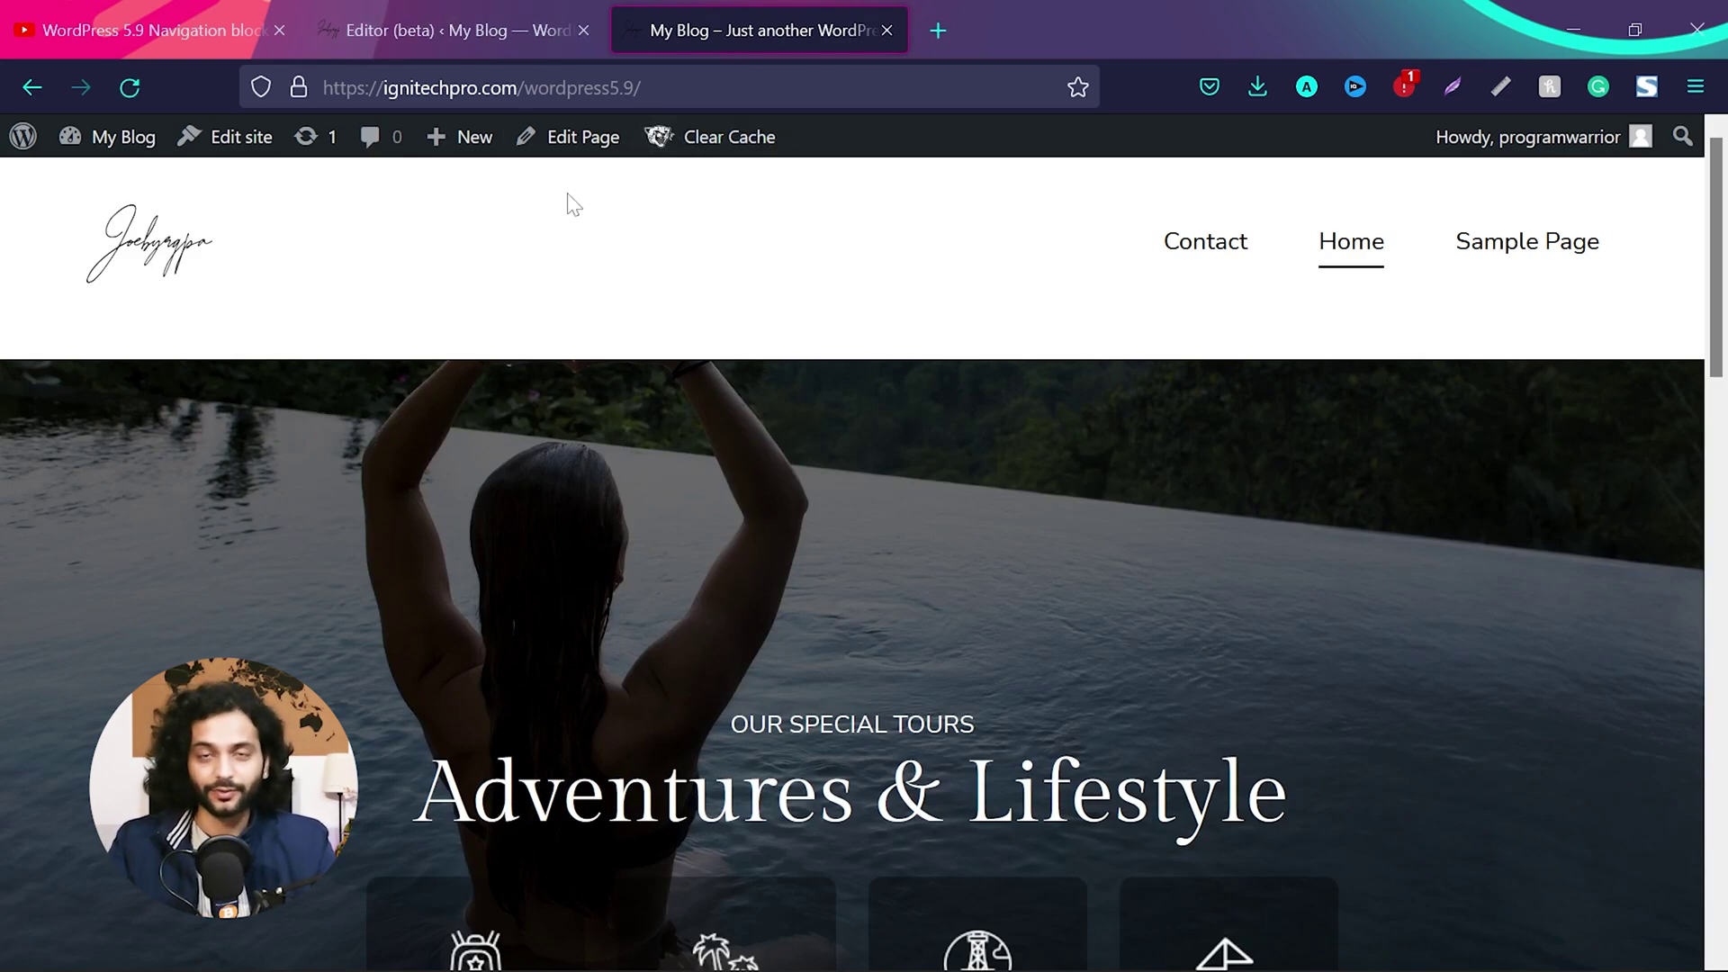
Return to the header editor and open the management page for the navigation menus from the navigation block.
{"action": "left_click", "coordinate": [463, 14]}
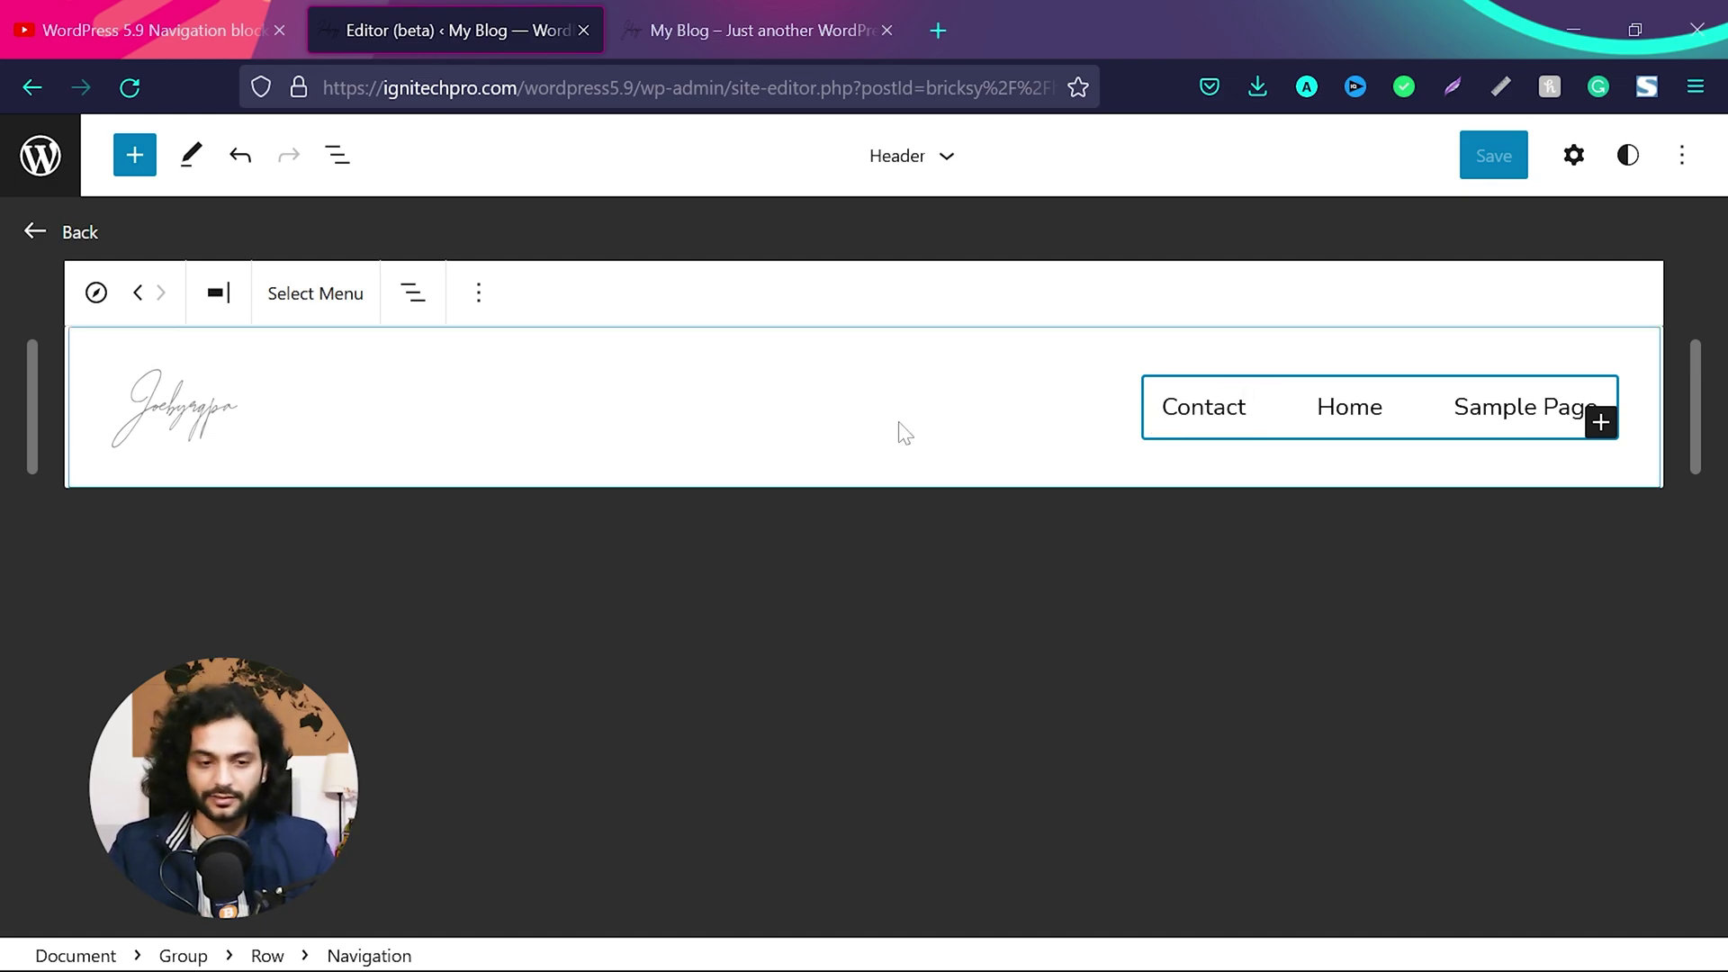
{"action": "left_click", "coordinate": [1260, 430]}
{"action": "left_click", "coordinate": [1292, 432]}
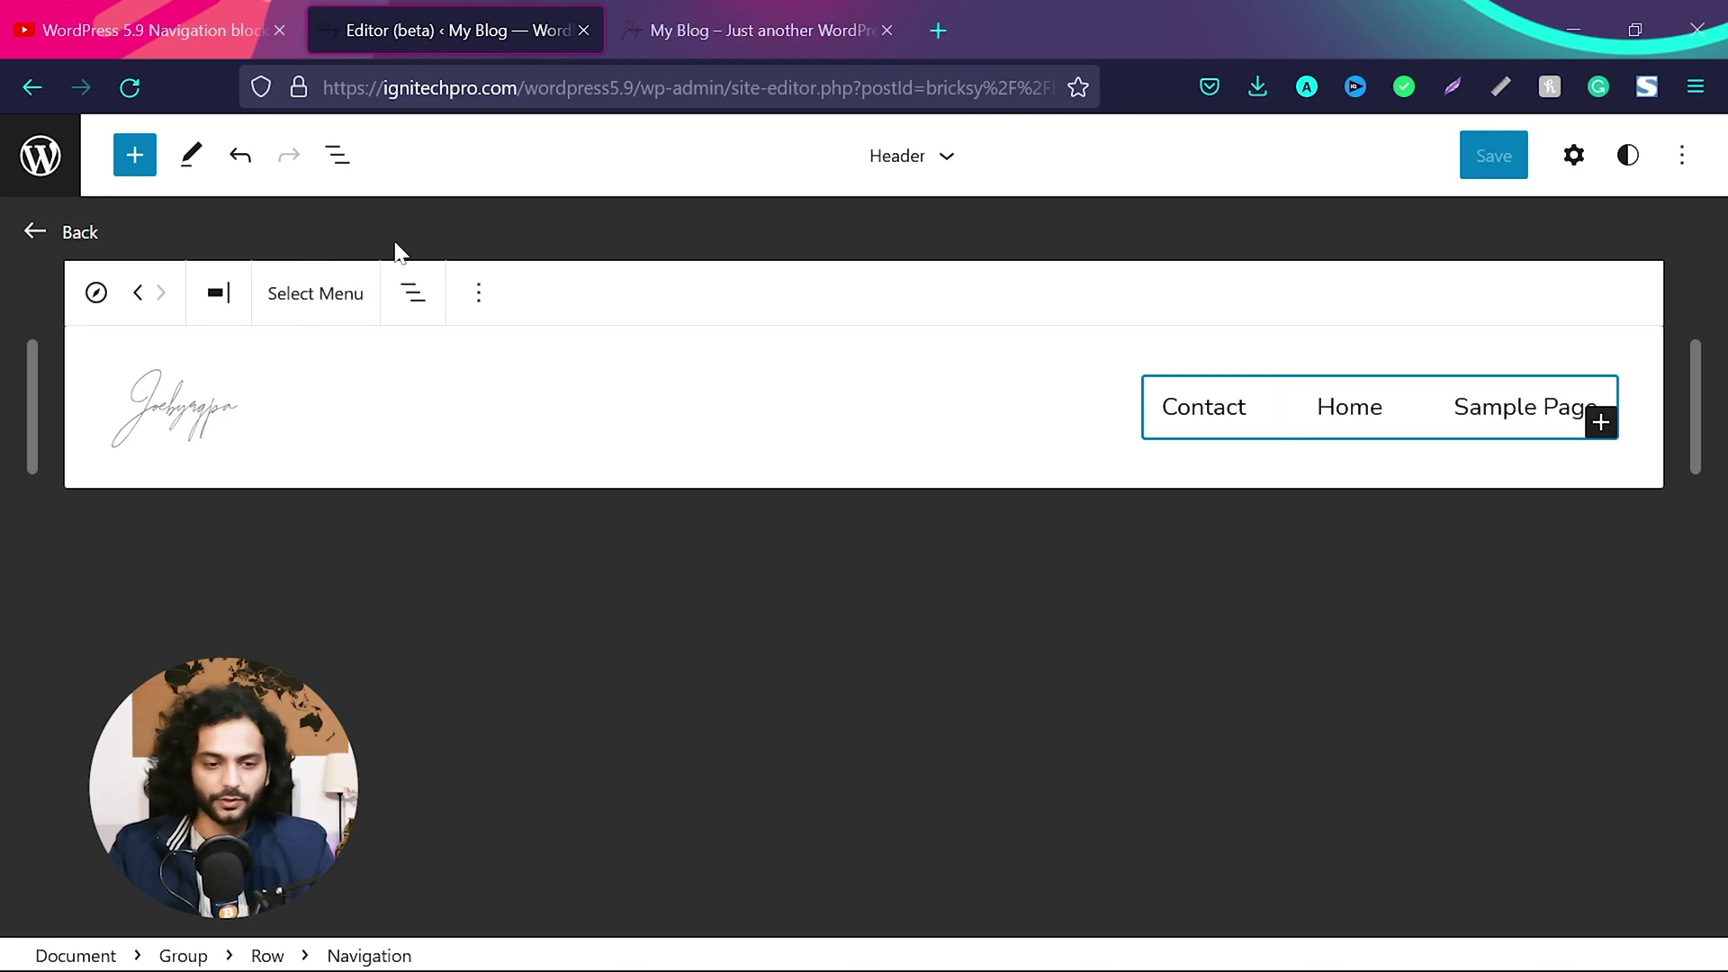
{"action": "left_click", "coordinate": [316, 294]}
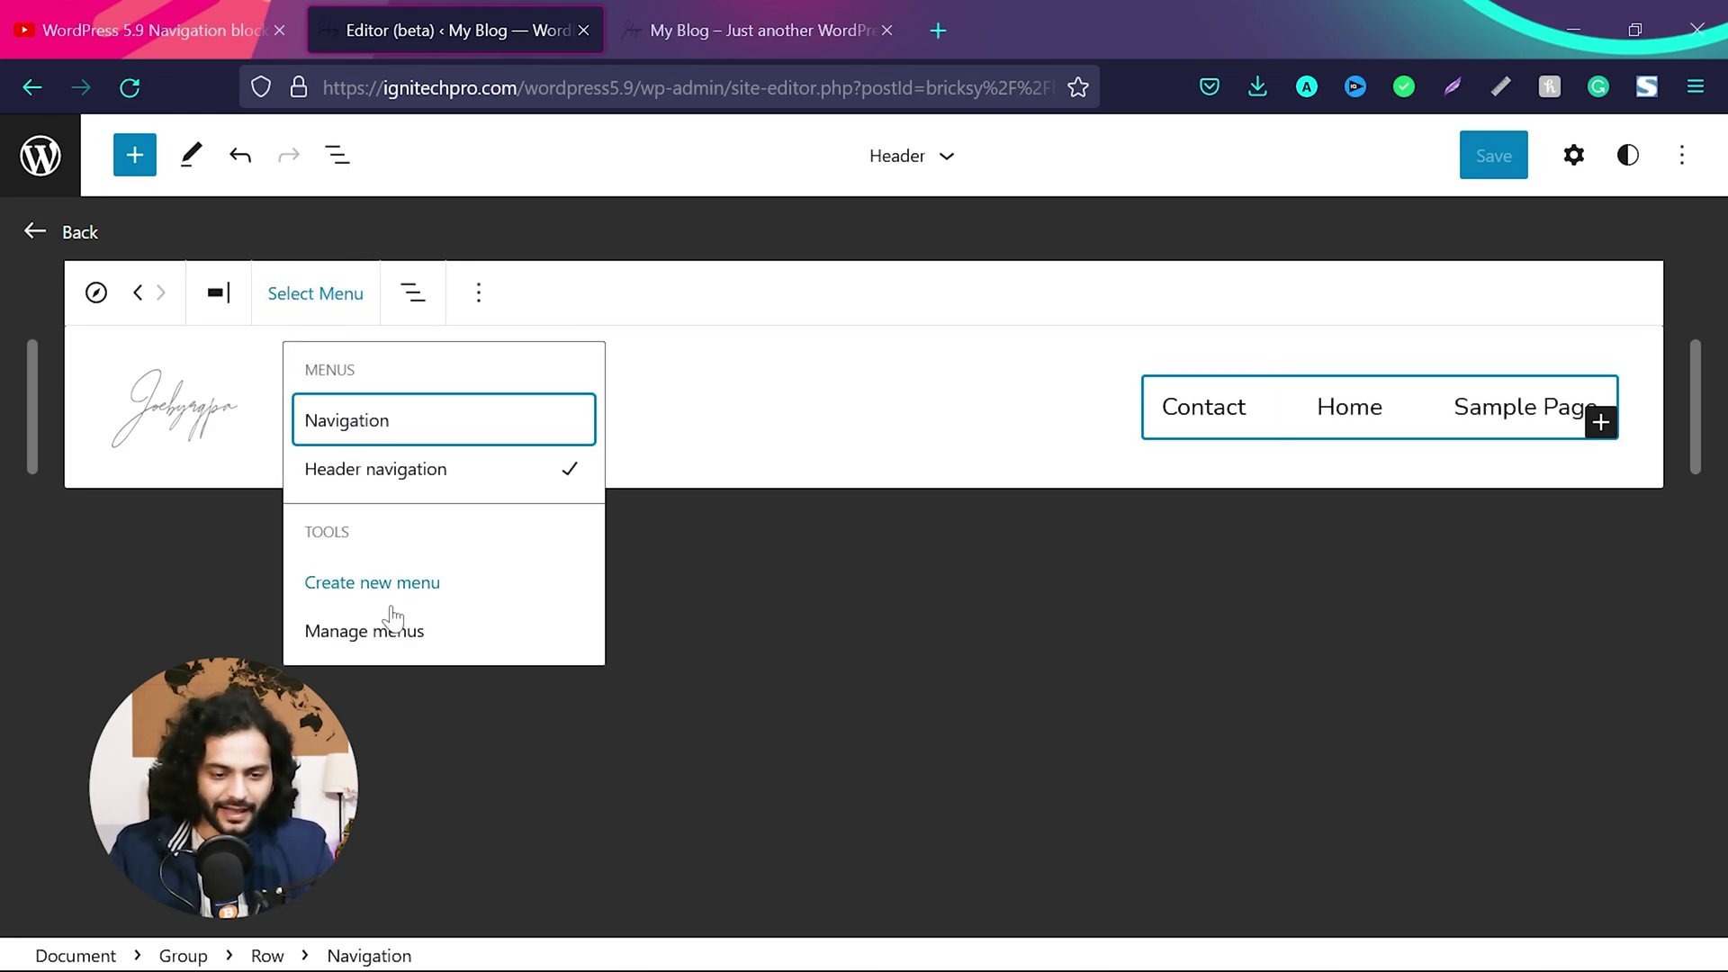
{"action": "left_click", "coordinate": [393, 634]}
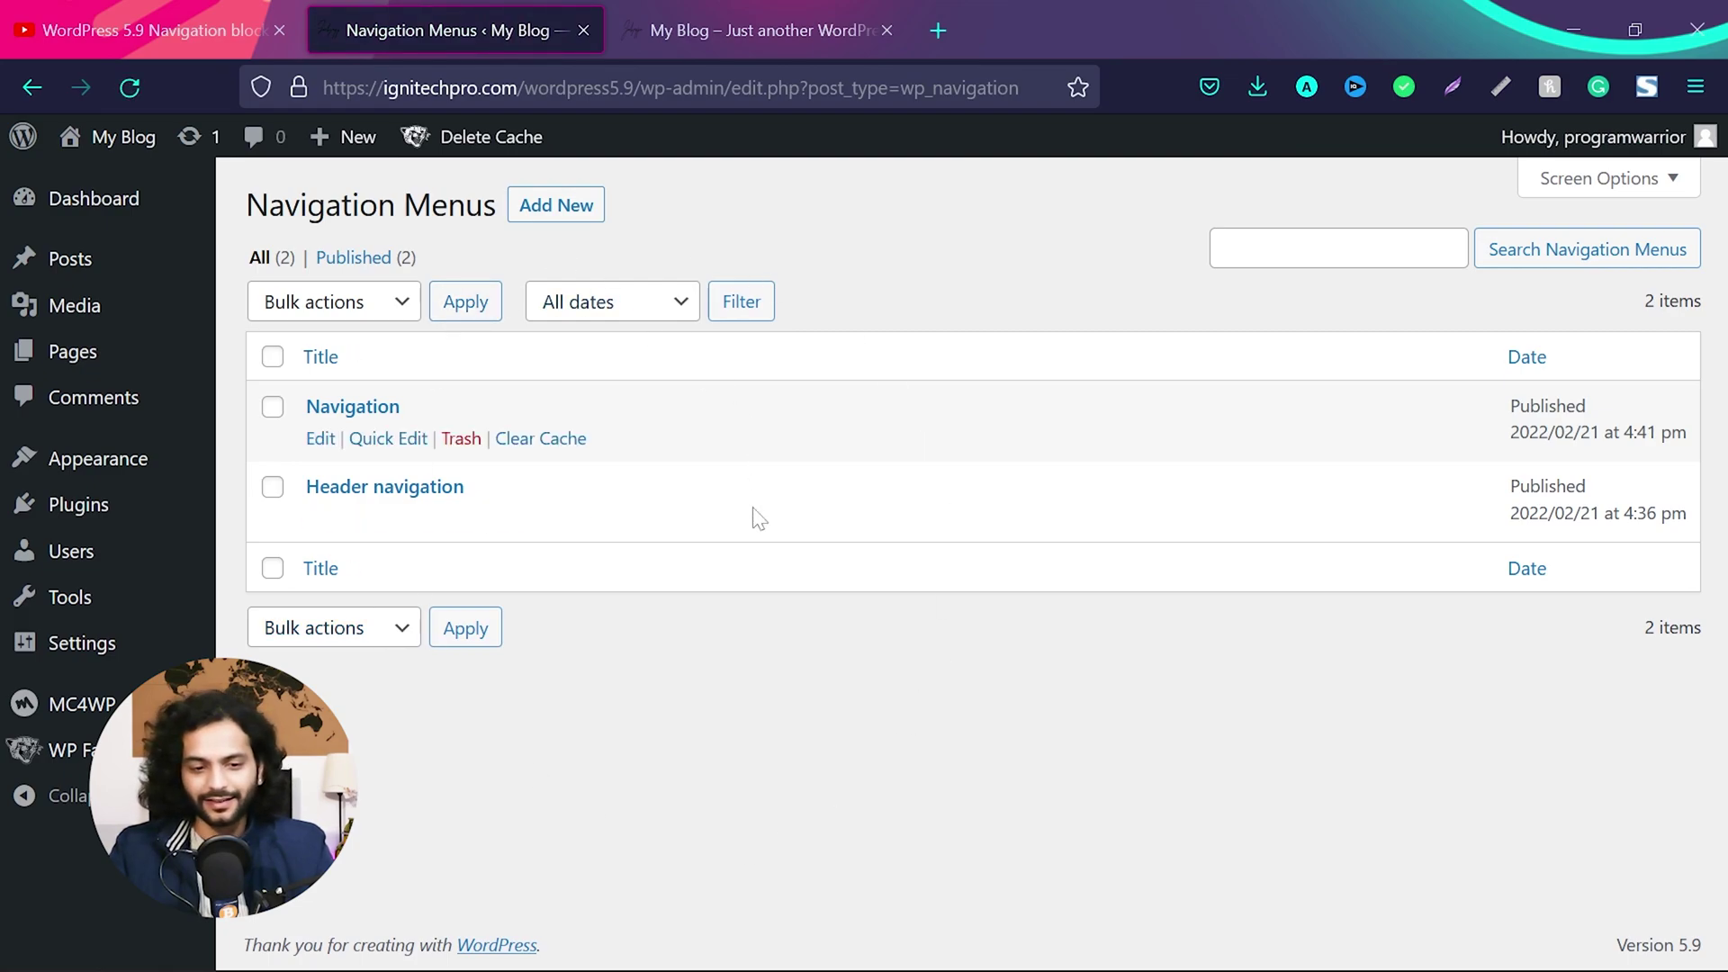
Open the "Navigation" menu's edit page, and look over the YouTube page of the WordPress 5.9 Navigation block technical overview video.
{"action": "left_click", "coordinate": [322, 440]}
{"action": "key", "text": "ctrl+shift+Tab"}
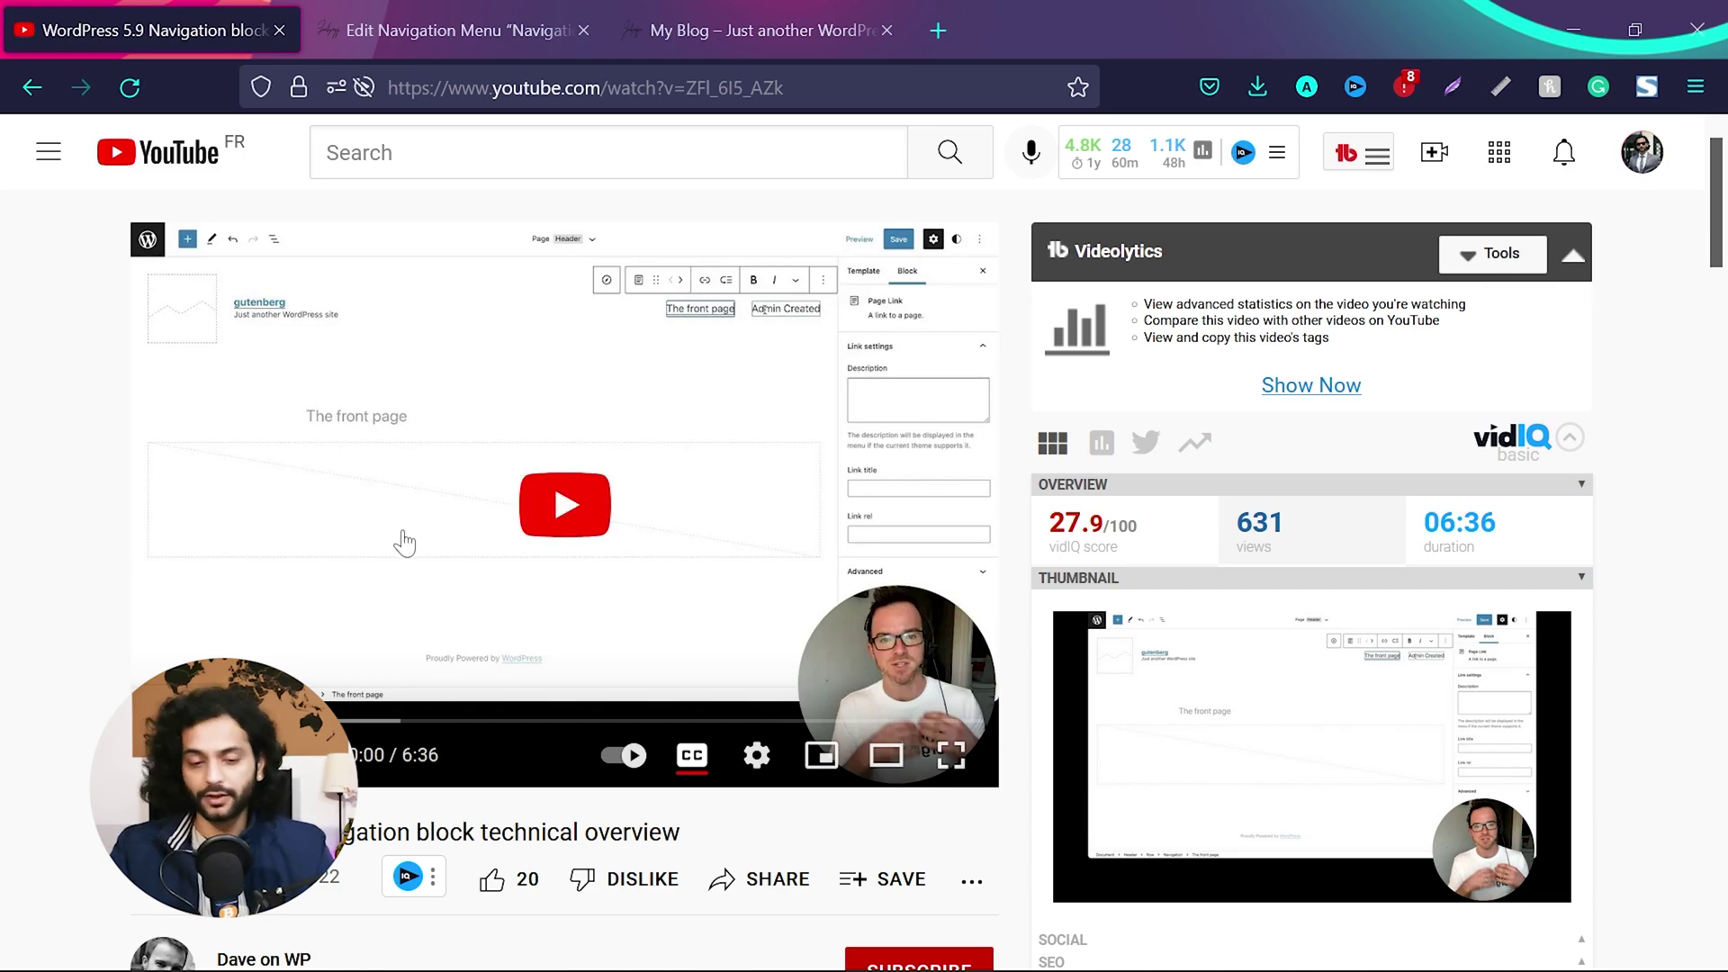
{"action": "scroll", "coordinate": [404, 543], "scroll_direction": "down", "scroll_amount": 3}
{"action": "scroll", "coordinate": [404, 543], "scroll_direction": "up", "scroll_amount": 2}
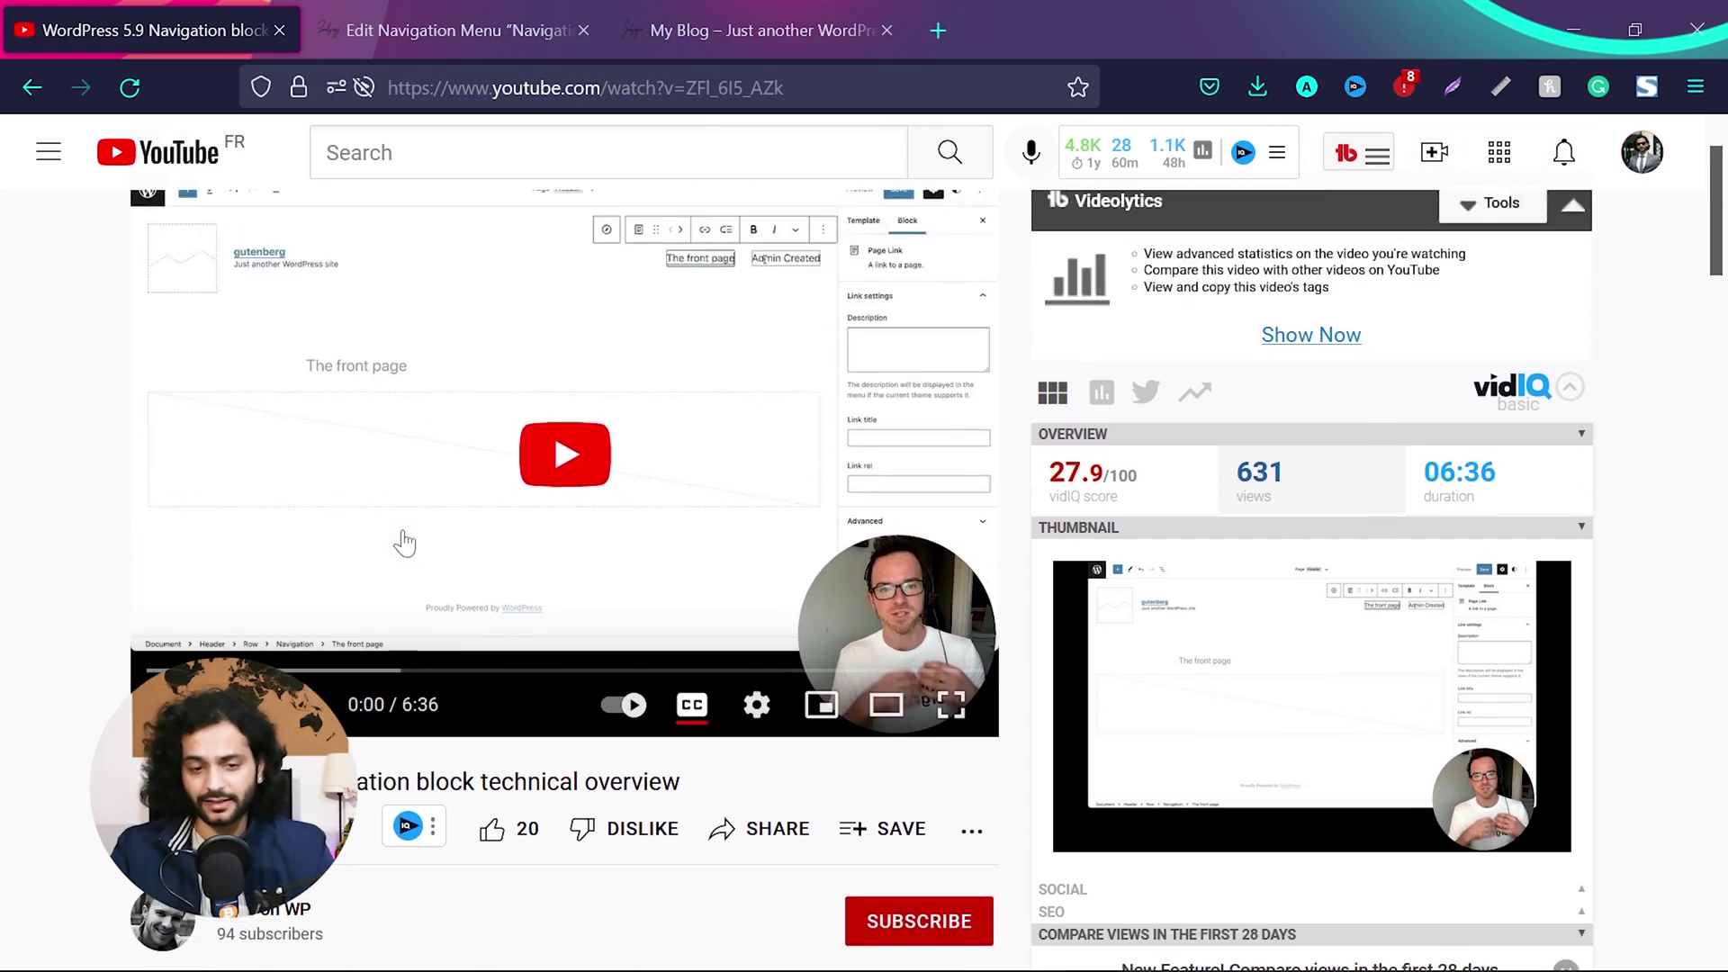
{"action": "scroll", "coordinate": [404, 543], "scroll_direction": "up", "scroll_amount": 1}
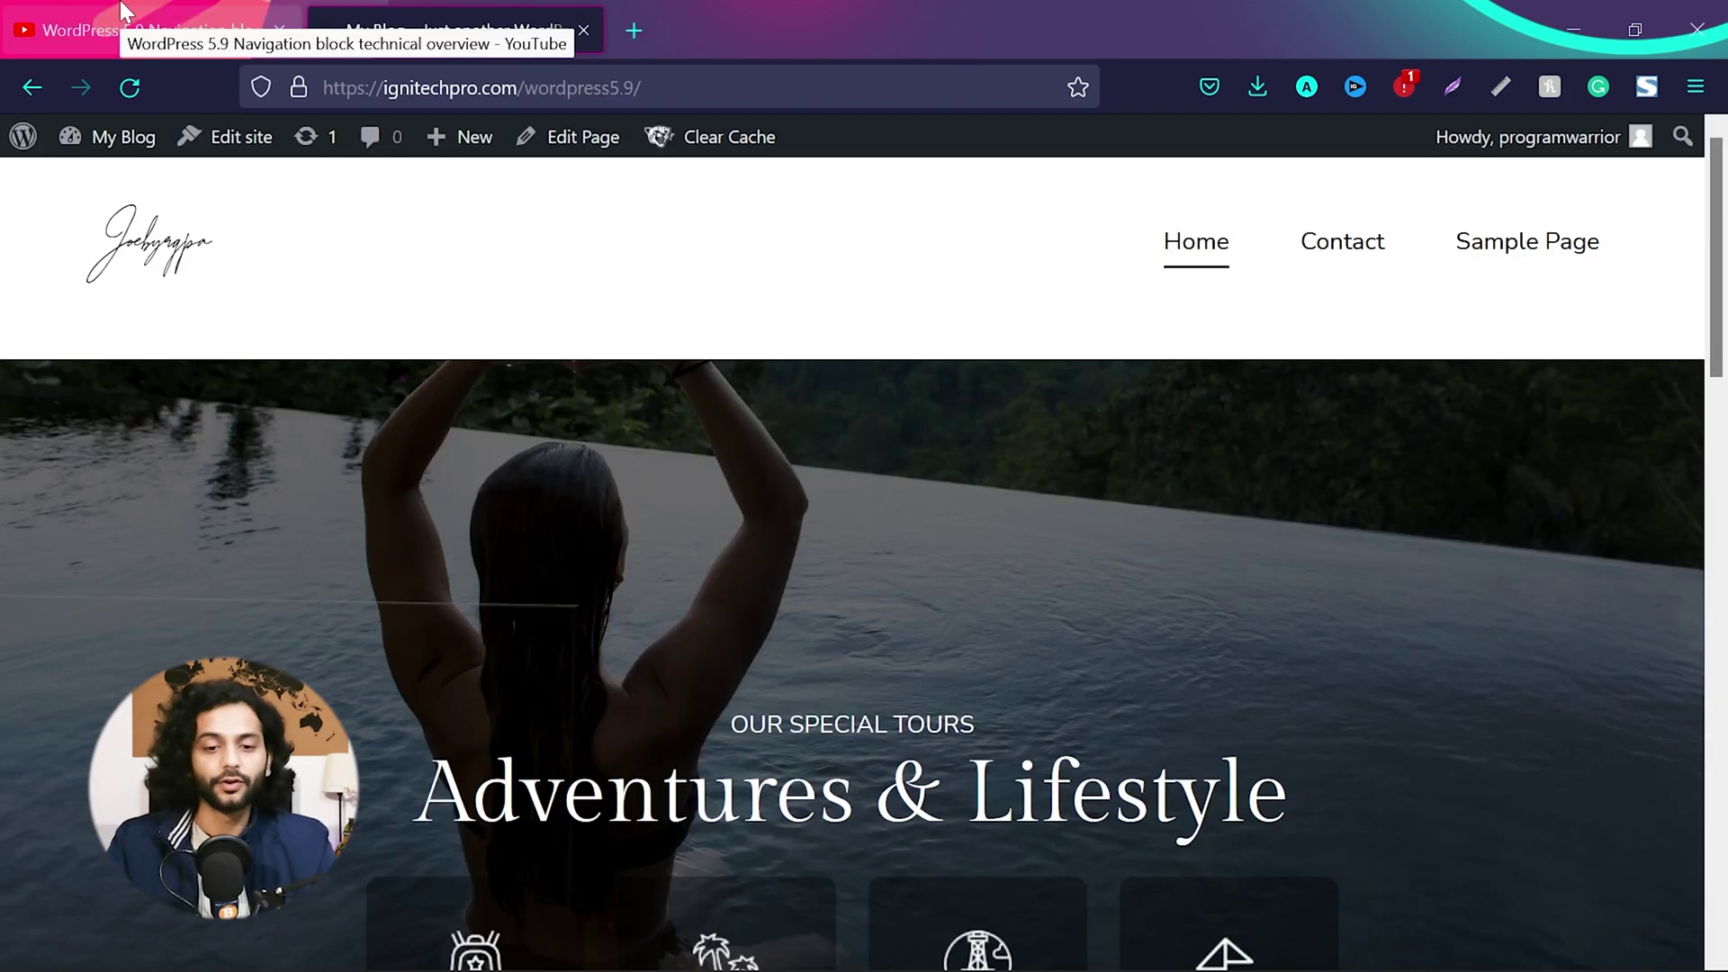
{"action": "left_click", "coordinate": [122, 13]}
{"action": "scroll", "coordinate": [567, 513], "scroll_direction": "down", "scroll_amount": 3}
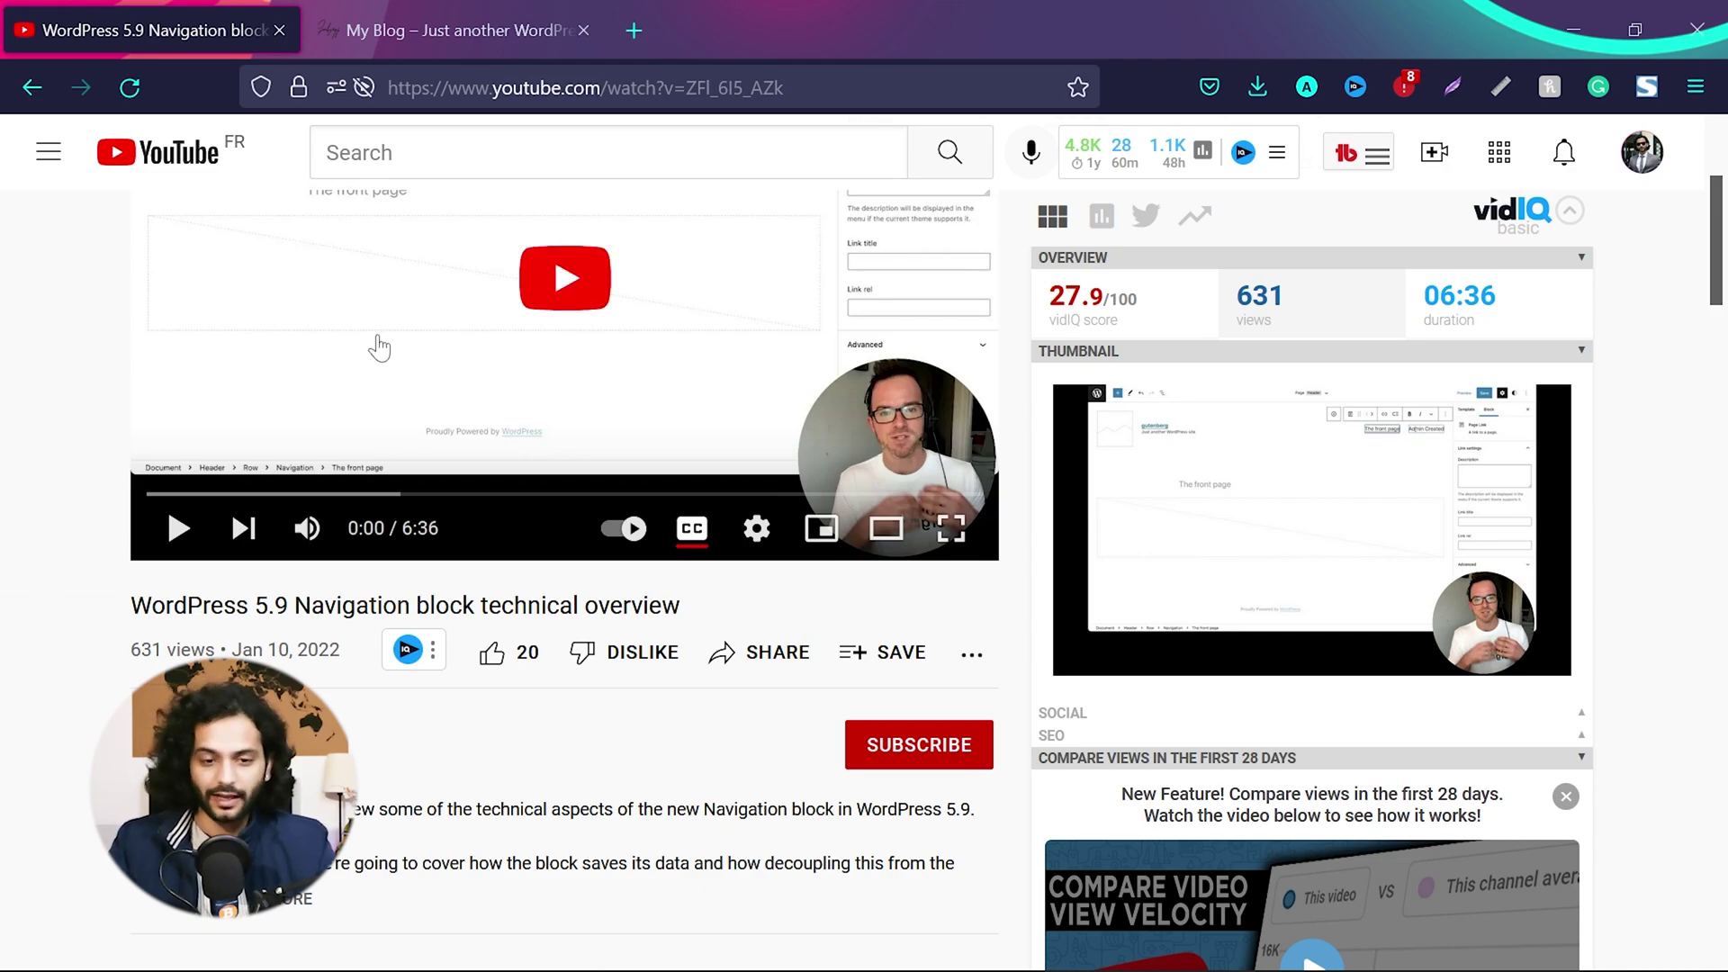
{"action": "scroll", "coordinate": [379, 347], "scroll_direction": "up", "scroll_amount": 3}
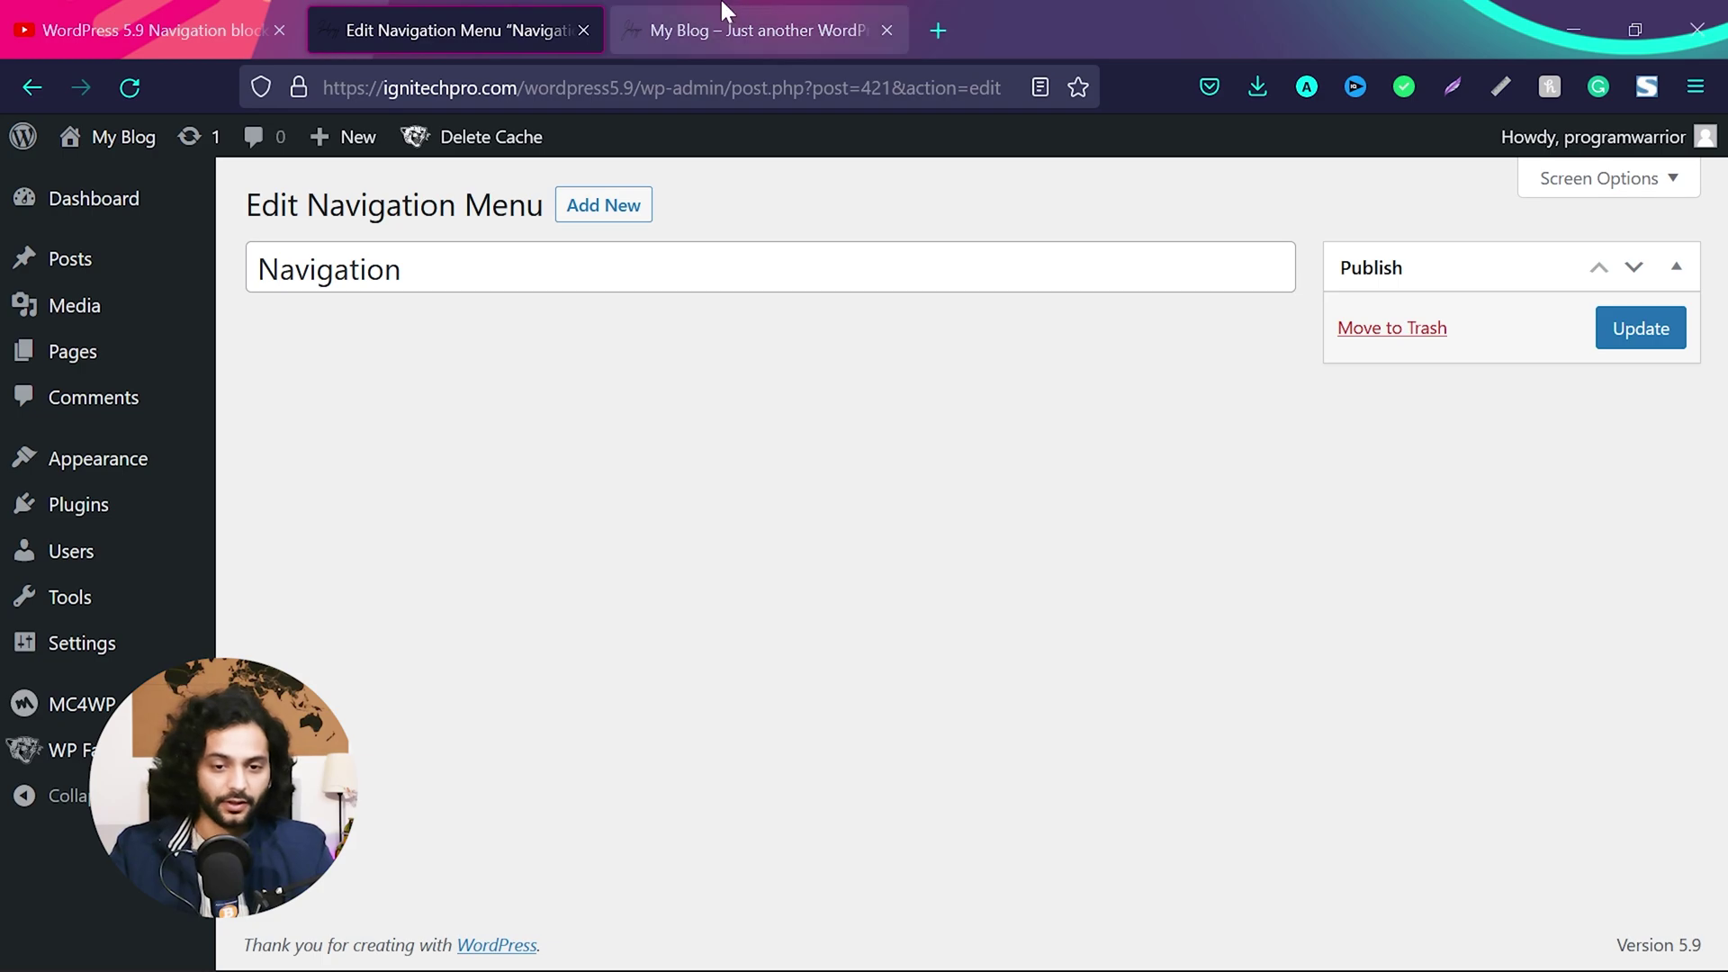
Return to the header editor and convert the Contact item of the navigation block into a submenu.
{"action": "key", "text": "alt+Left"}
{"action": "left_click", "coordinate": [1201, 421]}
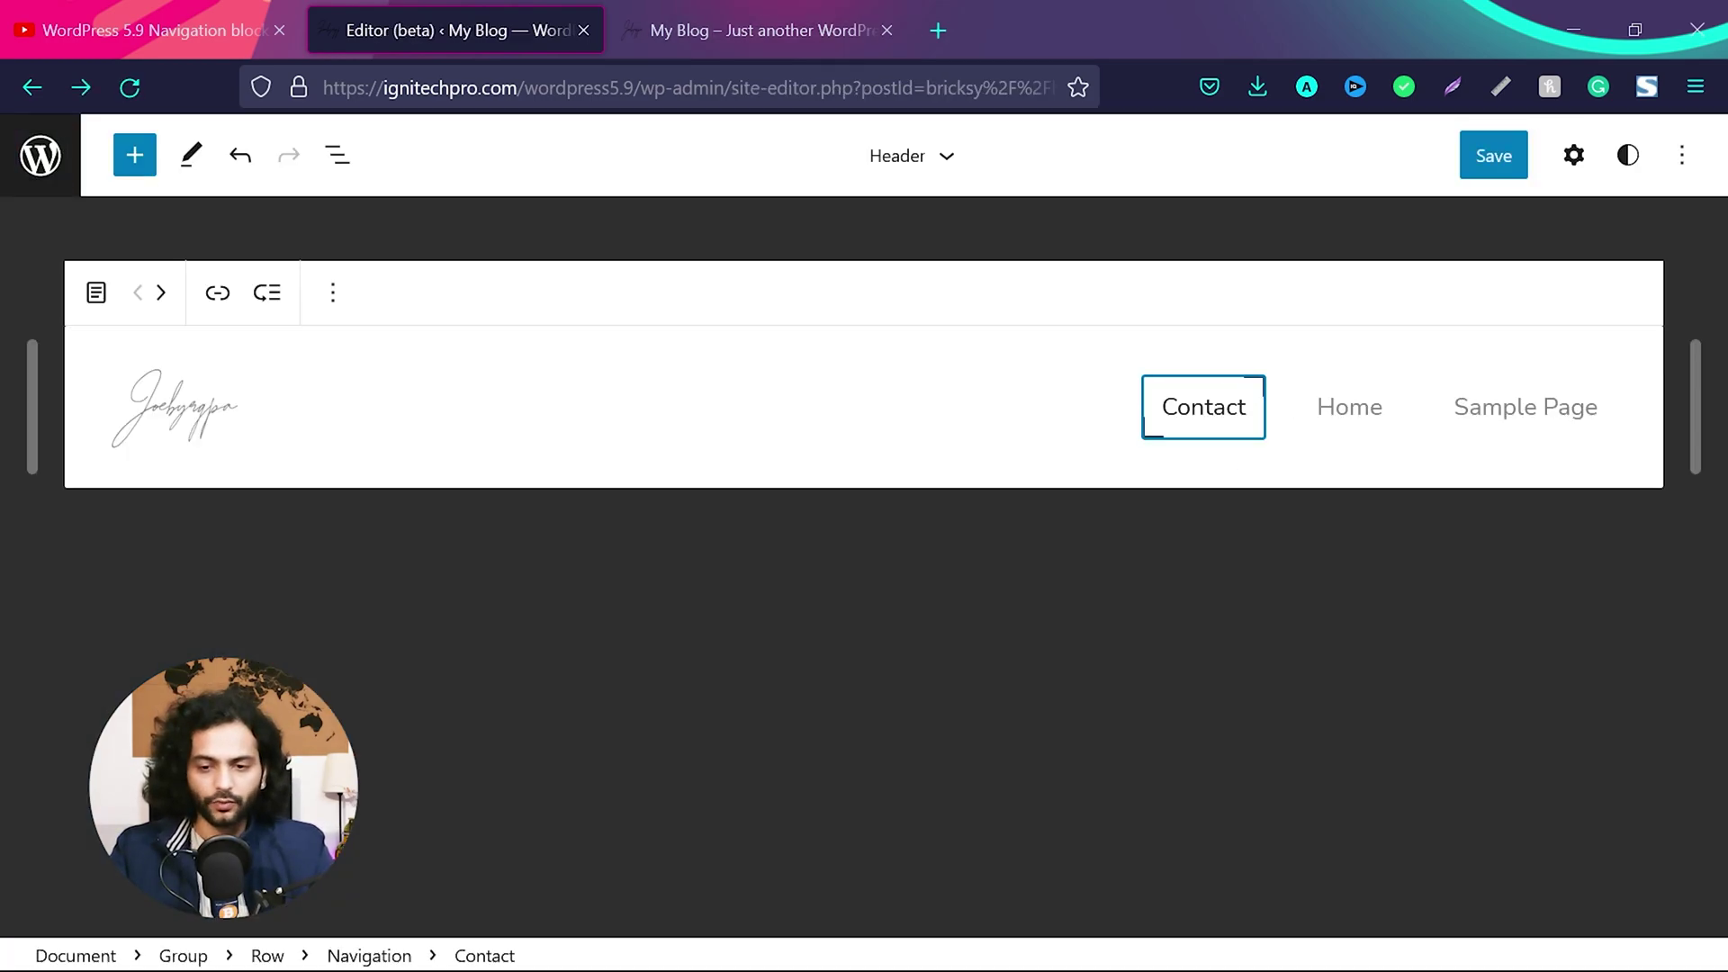
{"action": "left_click", "coordinate": [267, 293]}
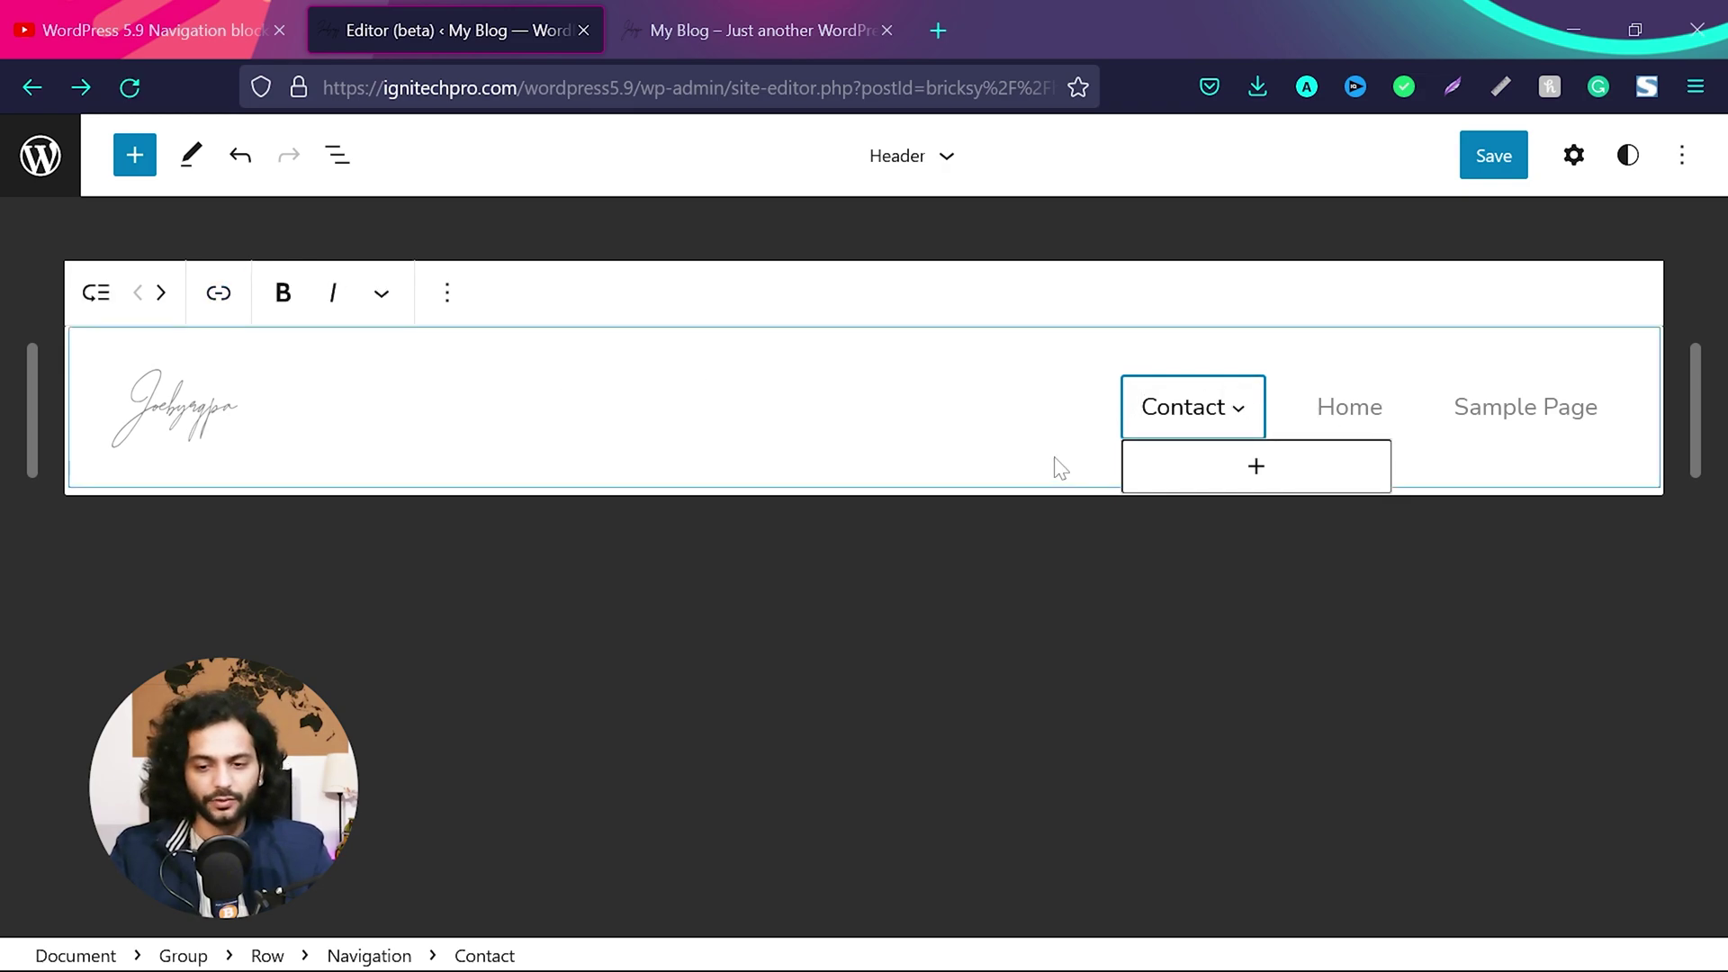
Add a link named "Email links" to the Contact submenu.
{"action": "left_click", "coordinate": [1257, 468]}
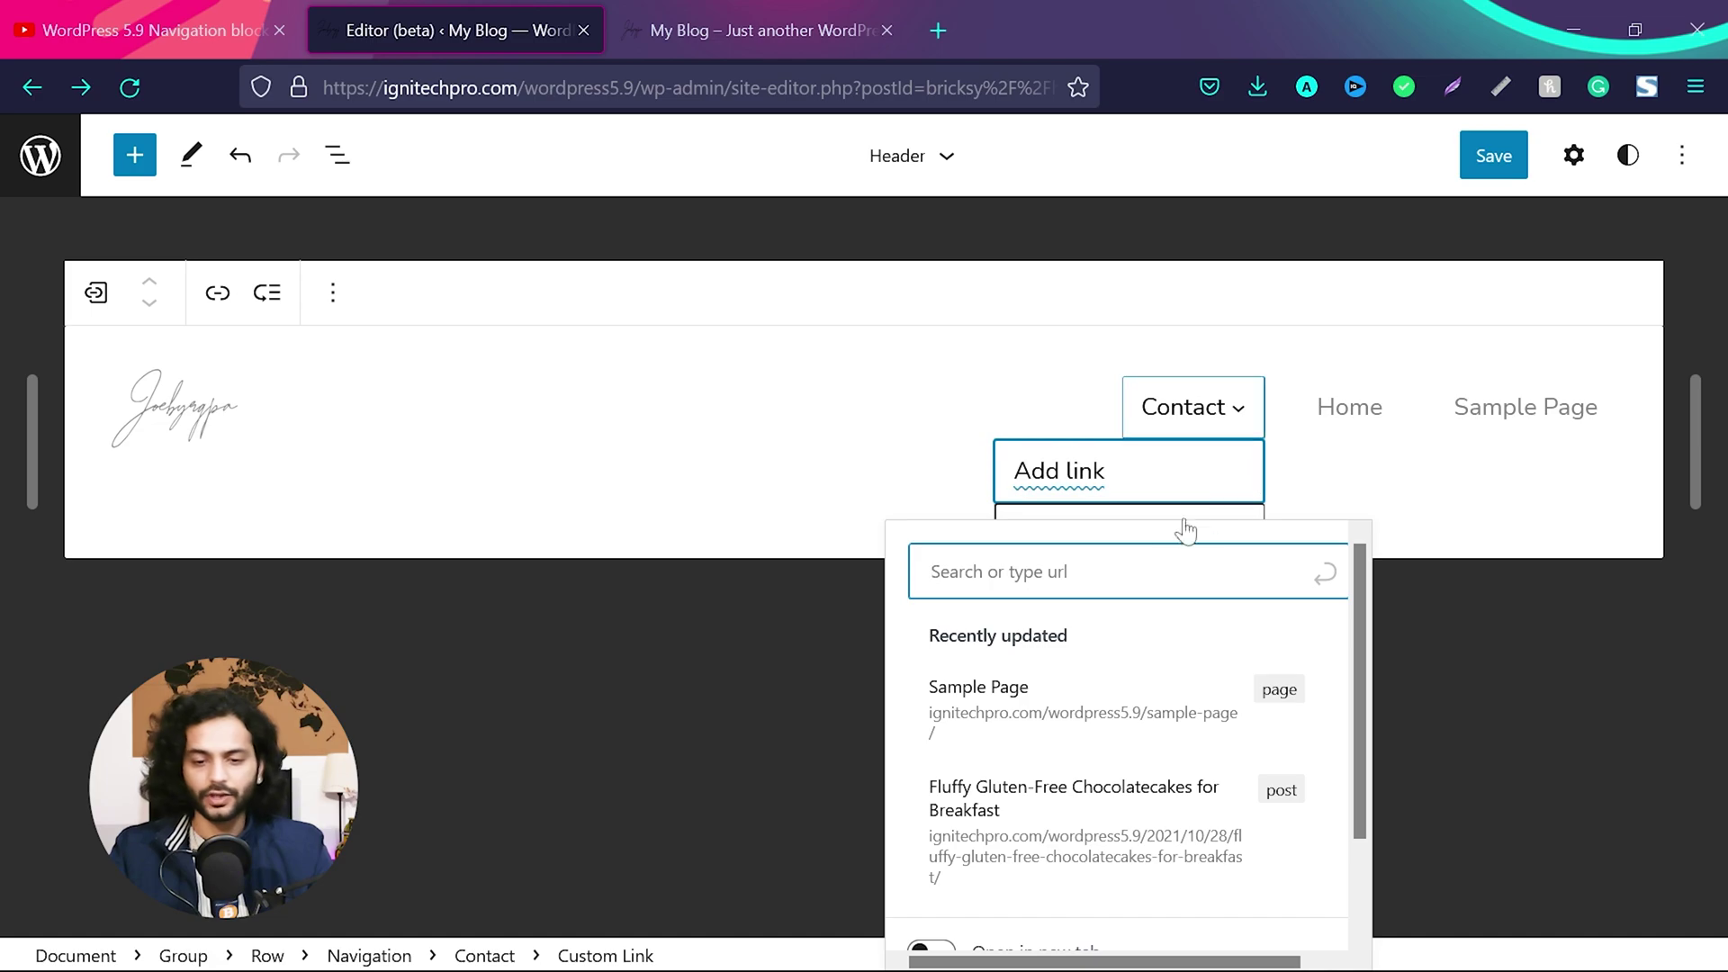
{"action": "scroll", "coordinate": [1054, 723], "scroll_direction": "down", "scroll_amount": 3}
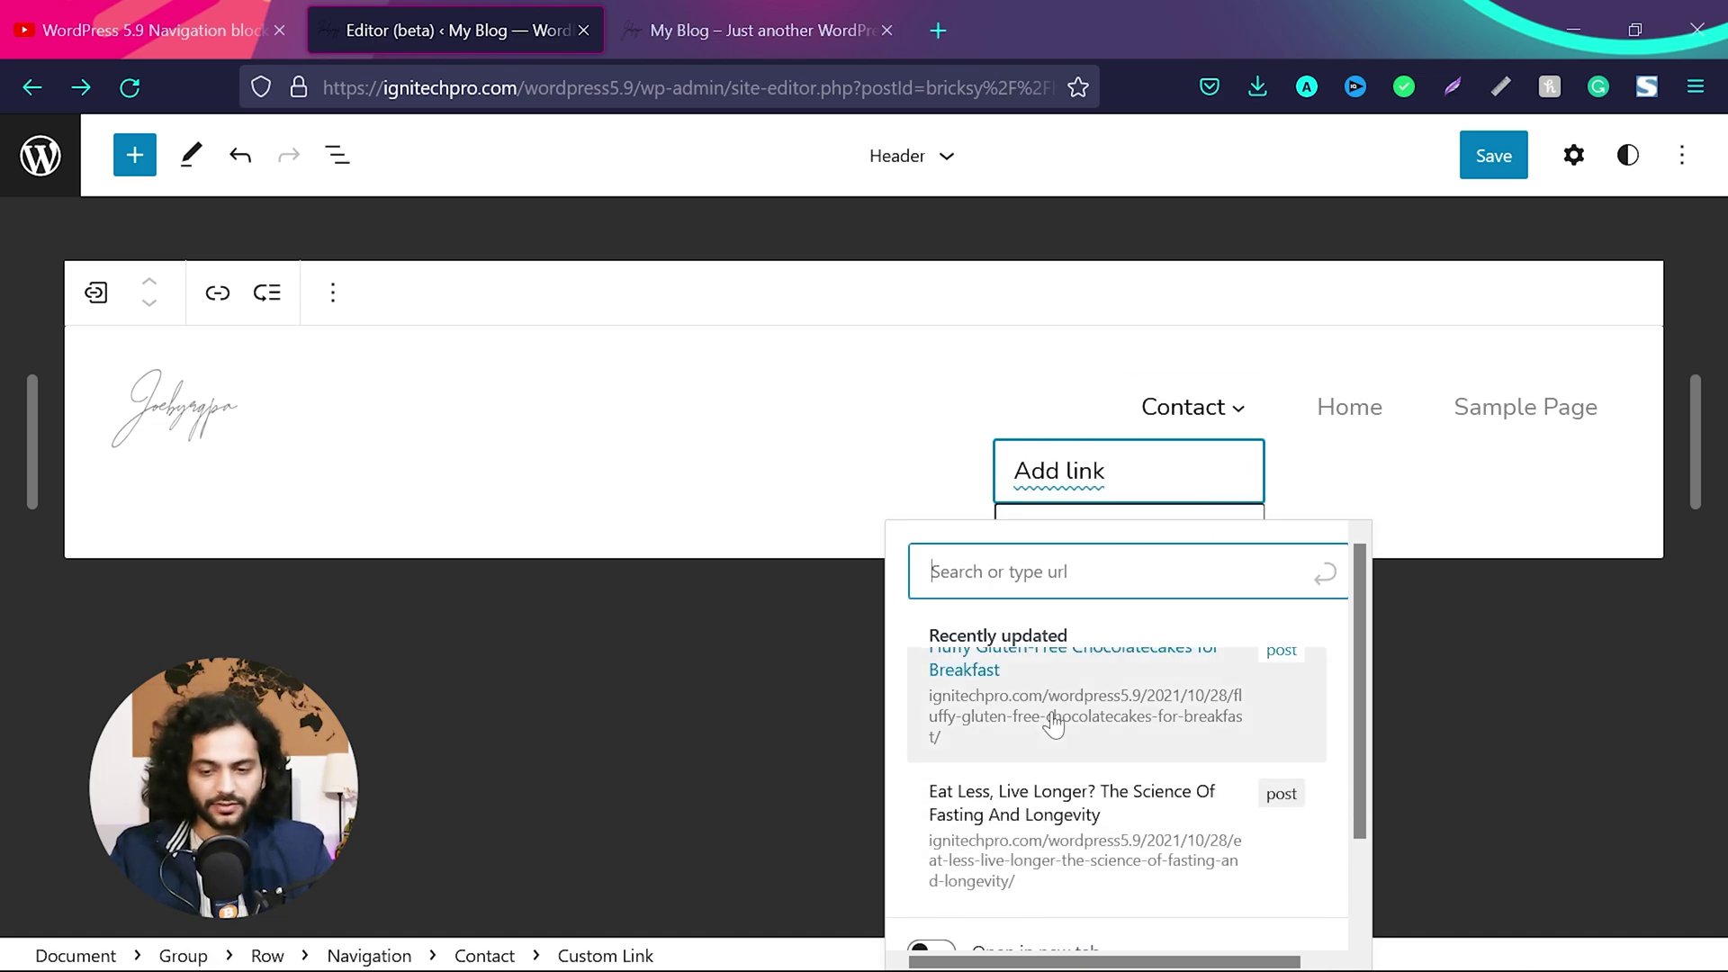
{"action": "key", "text": "Return"}
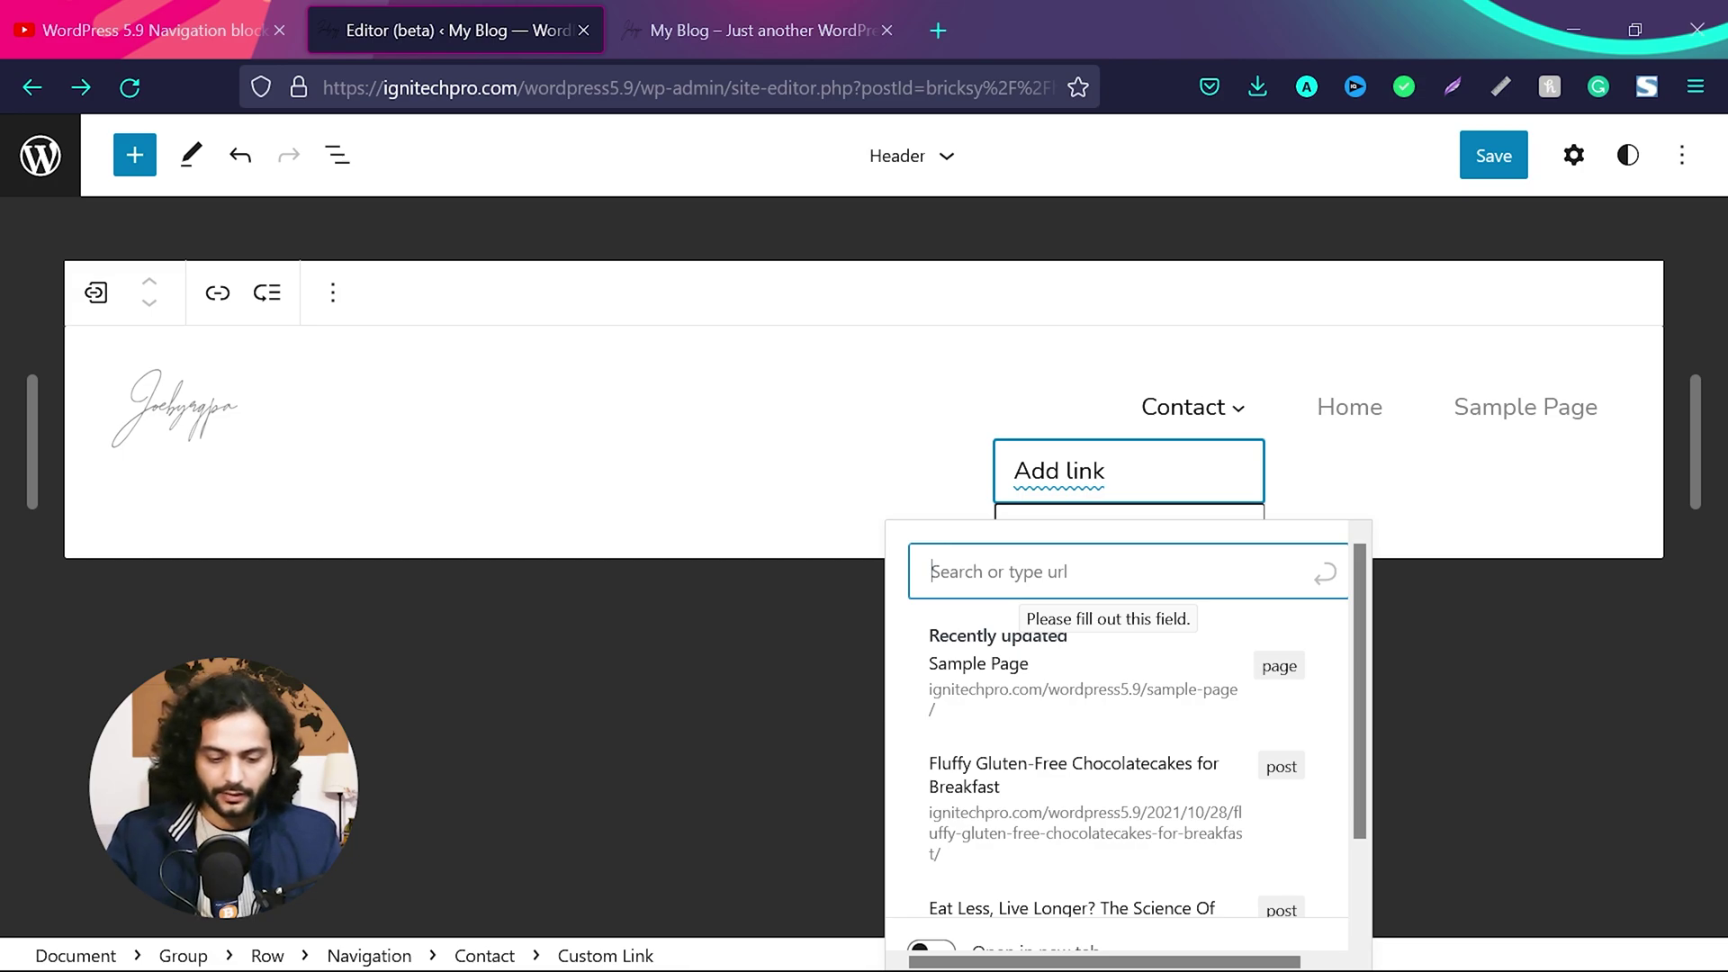
{"action": "type", "text": "Email links"}
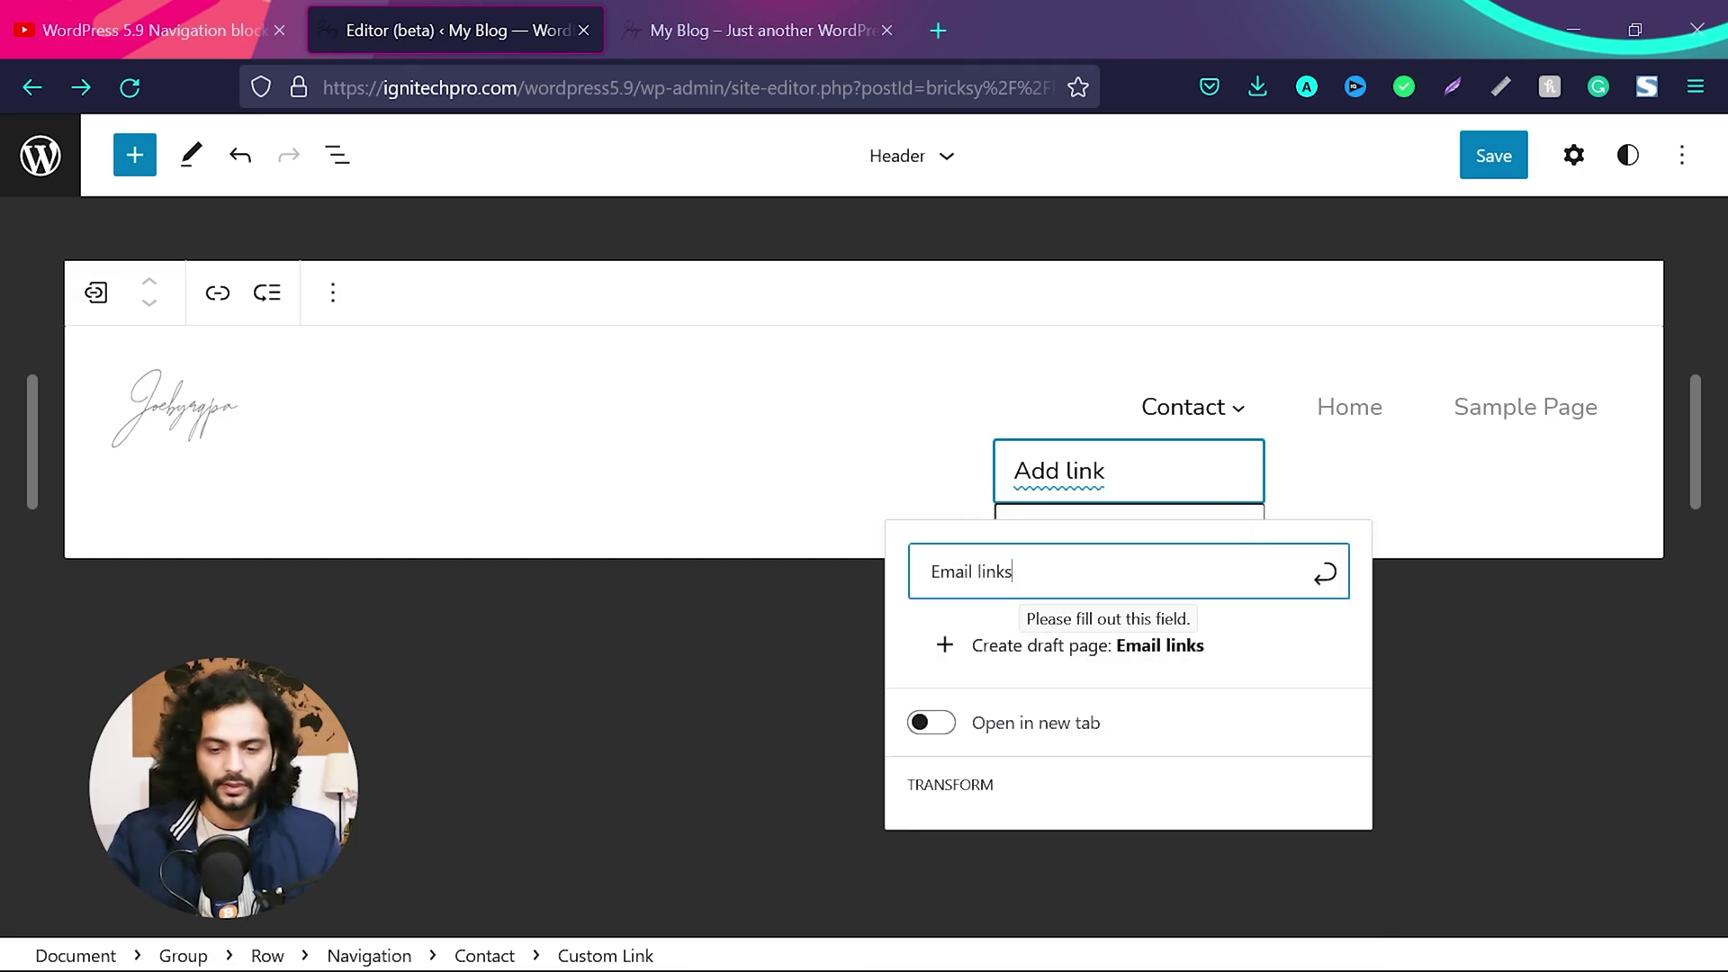
{"action": "key", "text": "Return"}
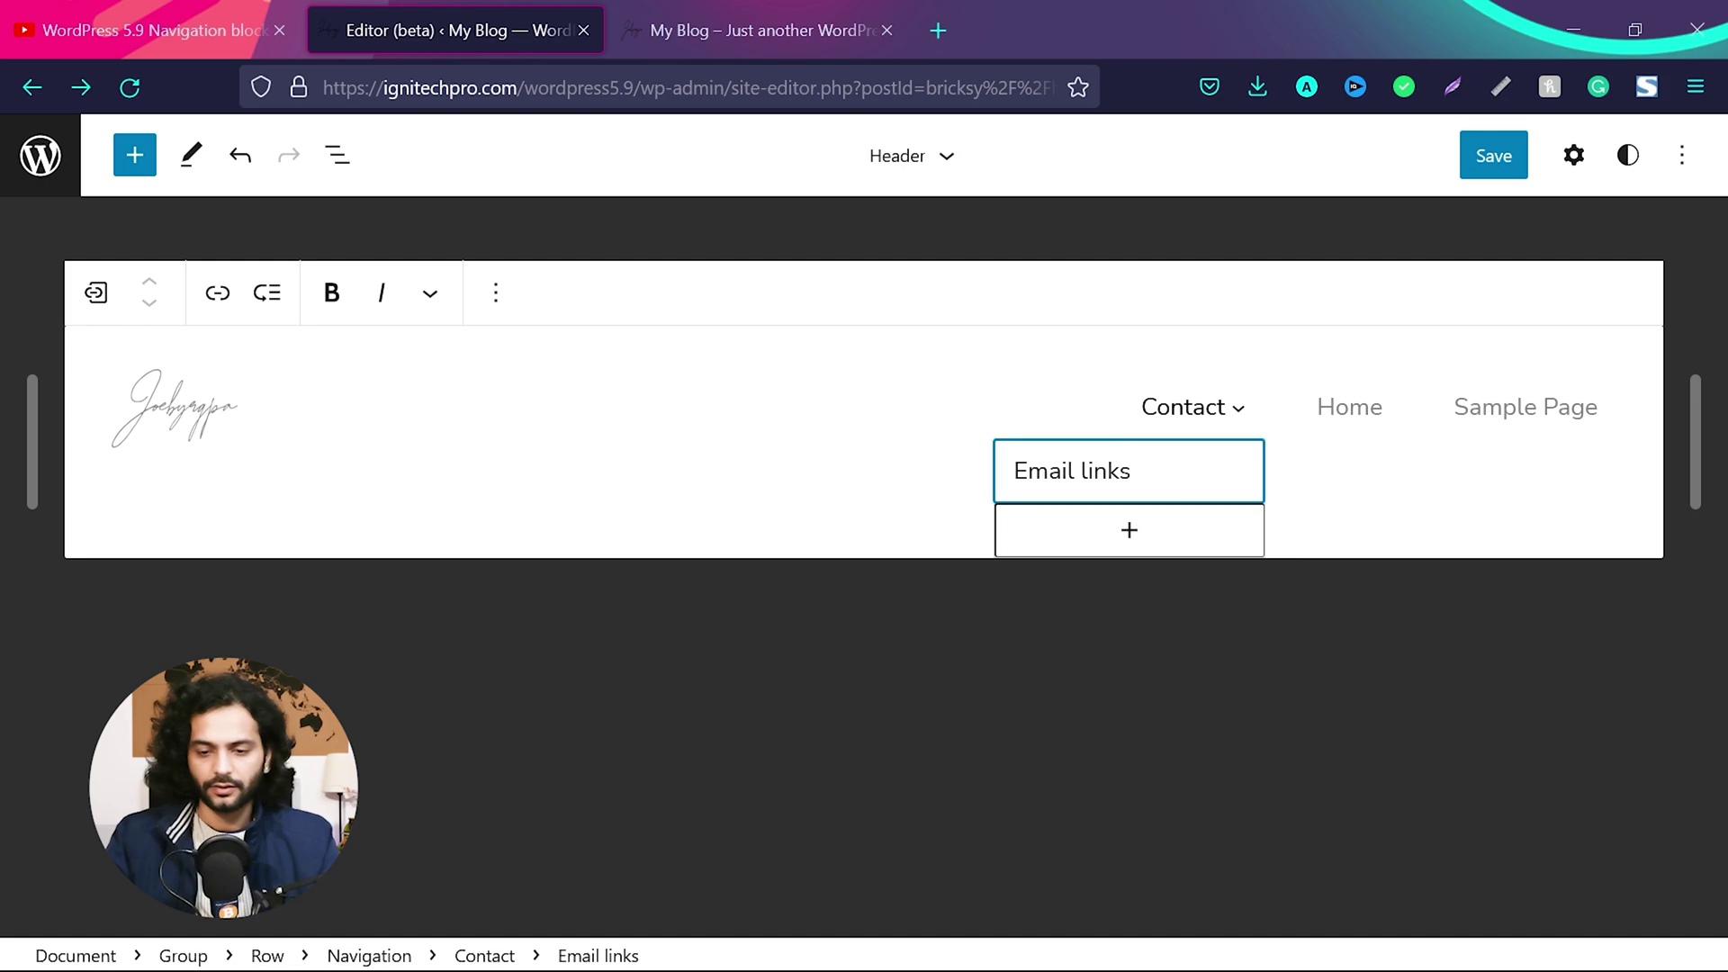
{"action": "left_click", "coordinate": [1409, 495]}
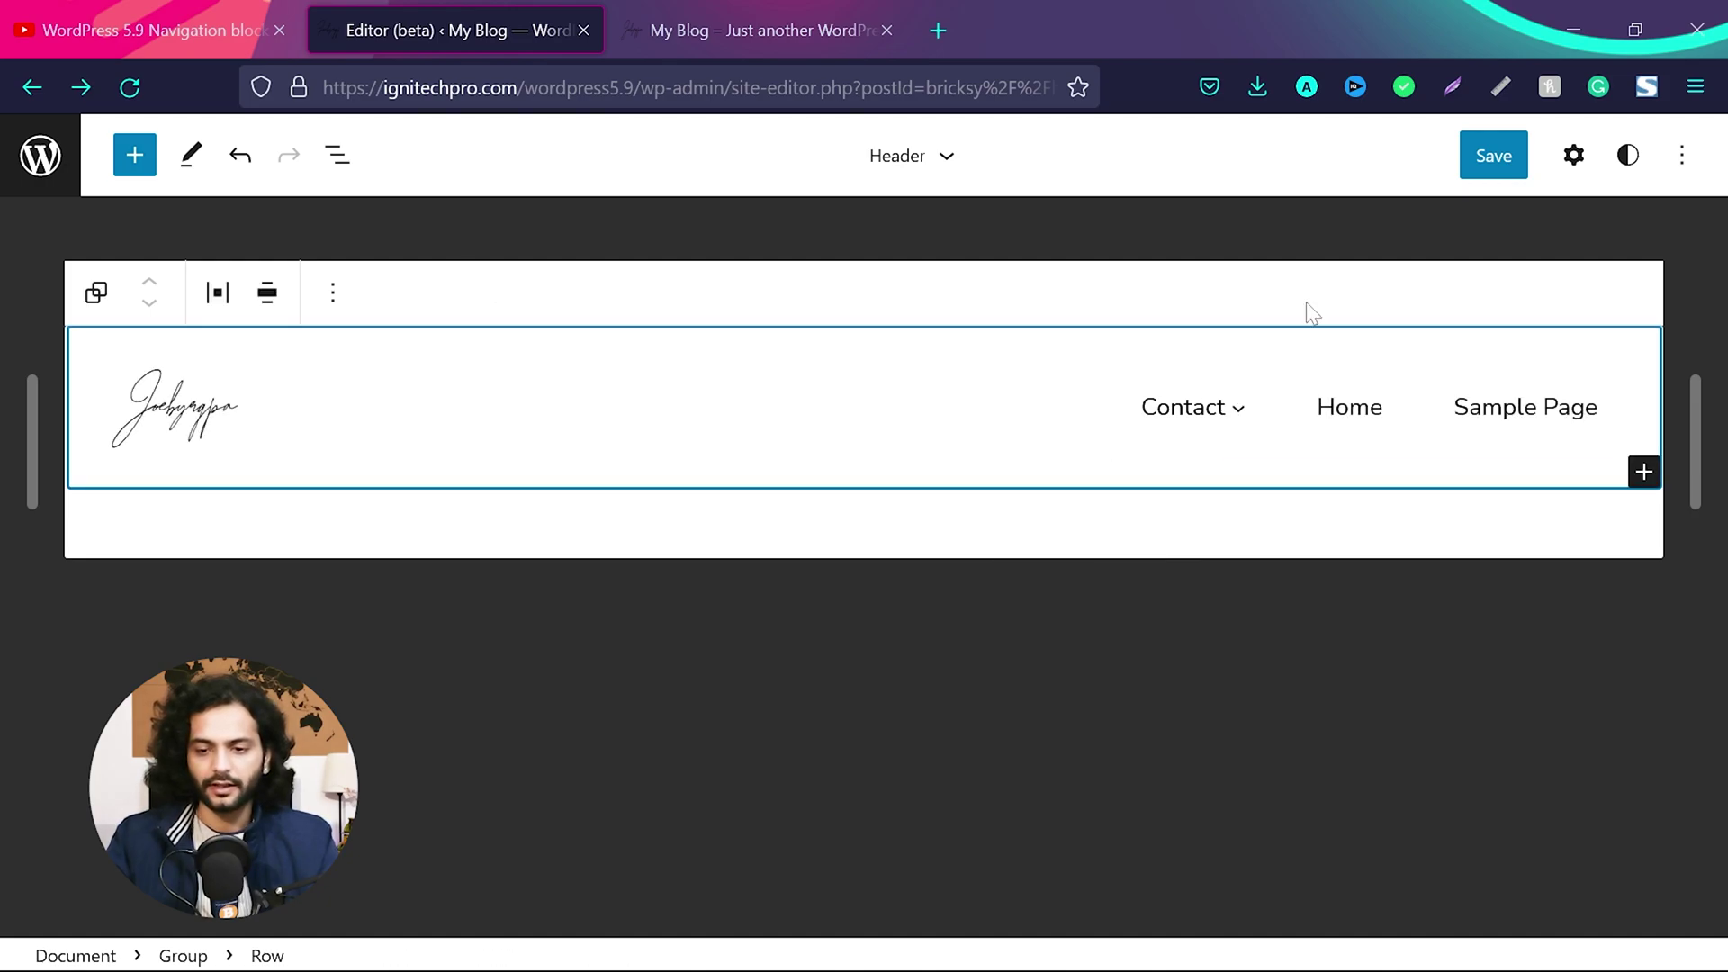
Save the Header template part with the "Header navigation" menu and reload the site's homepage to check the Contact submenu.
{"action": "left_click", "coordinate": [1492, 160]}
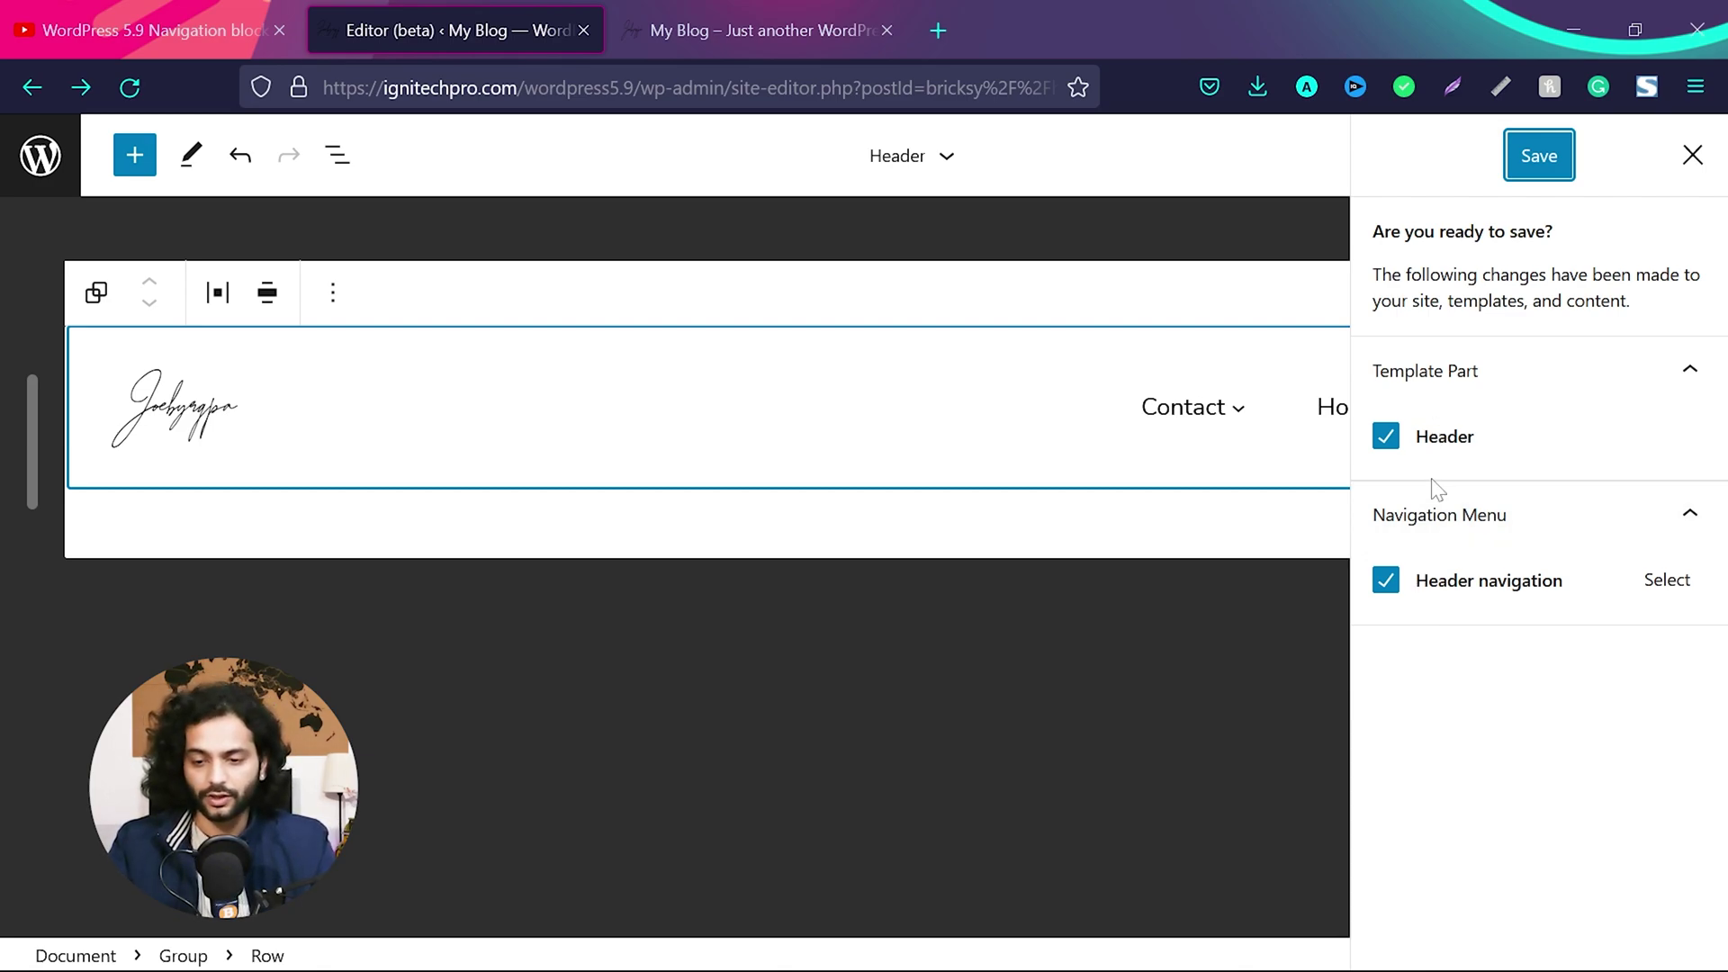
{"action": "left_click", "coordinate": [1387, 582]}
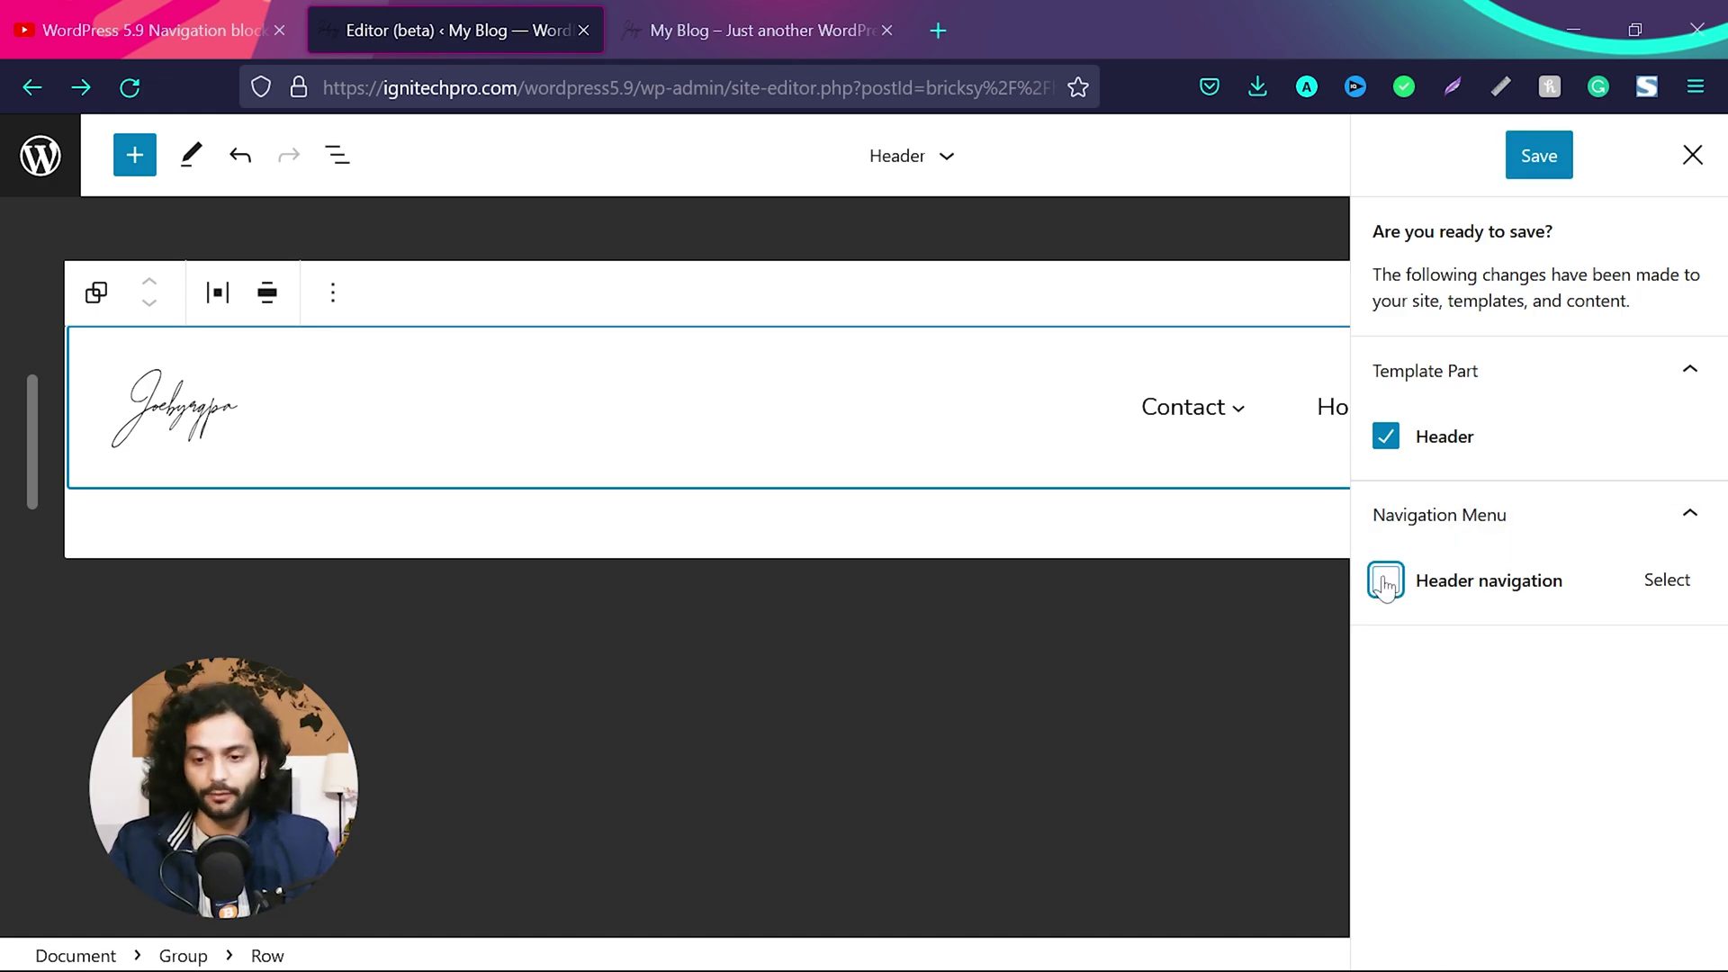
{"action": "left_click", "coordinate": [1387, 583]}
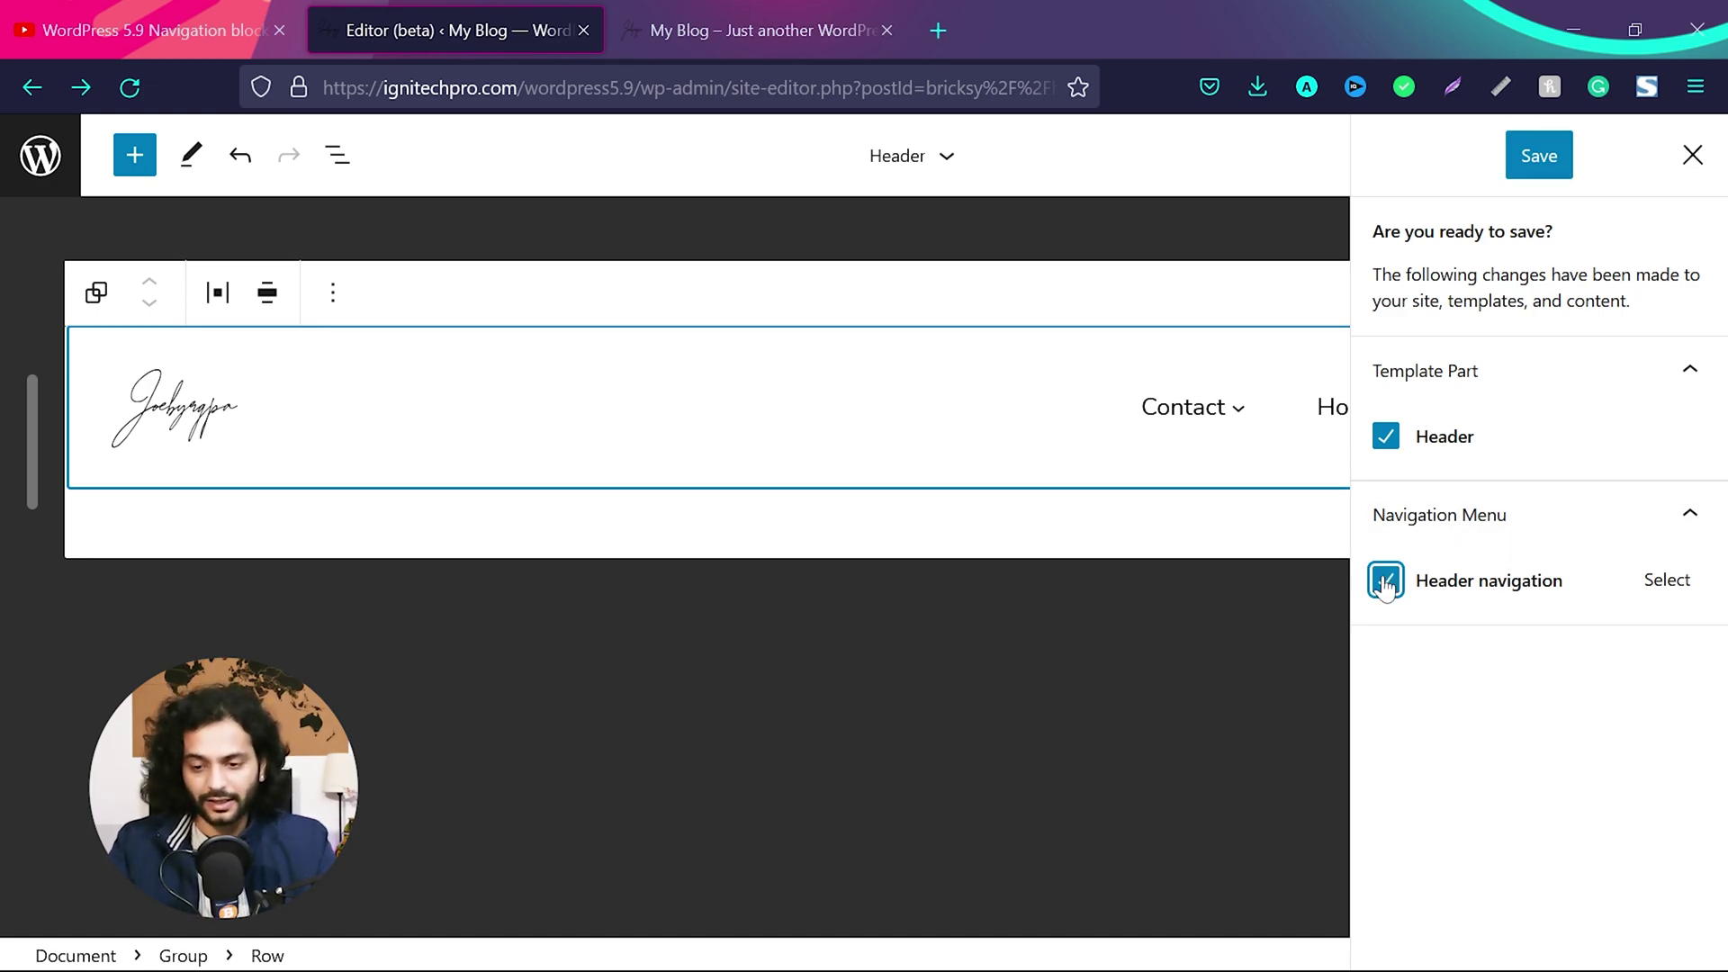
{"action": "left_click", "coordinate": [1537, 158]}
{"action": "left_click", "coordinate": [812, 12]}
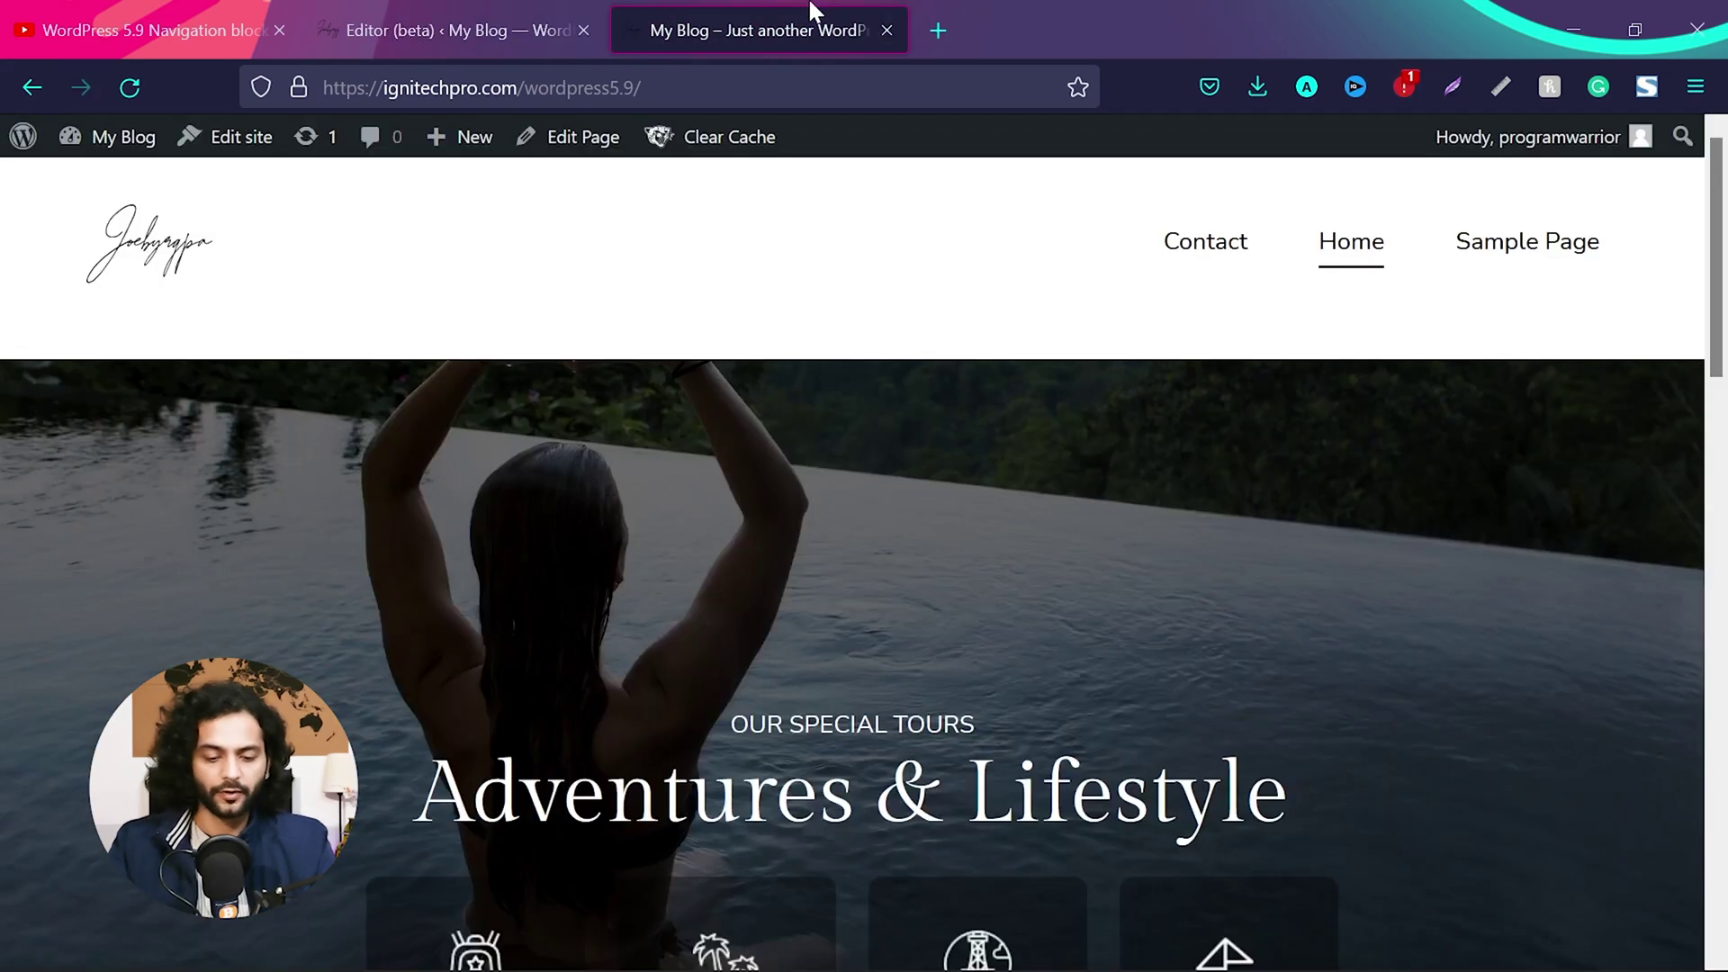
{"action": "key", "text": "F5"}
{"action": "mouse_move", "coordinate": [1262, 243]}
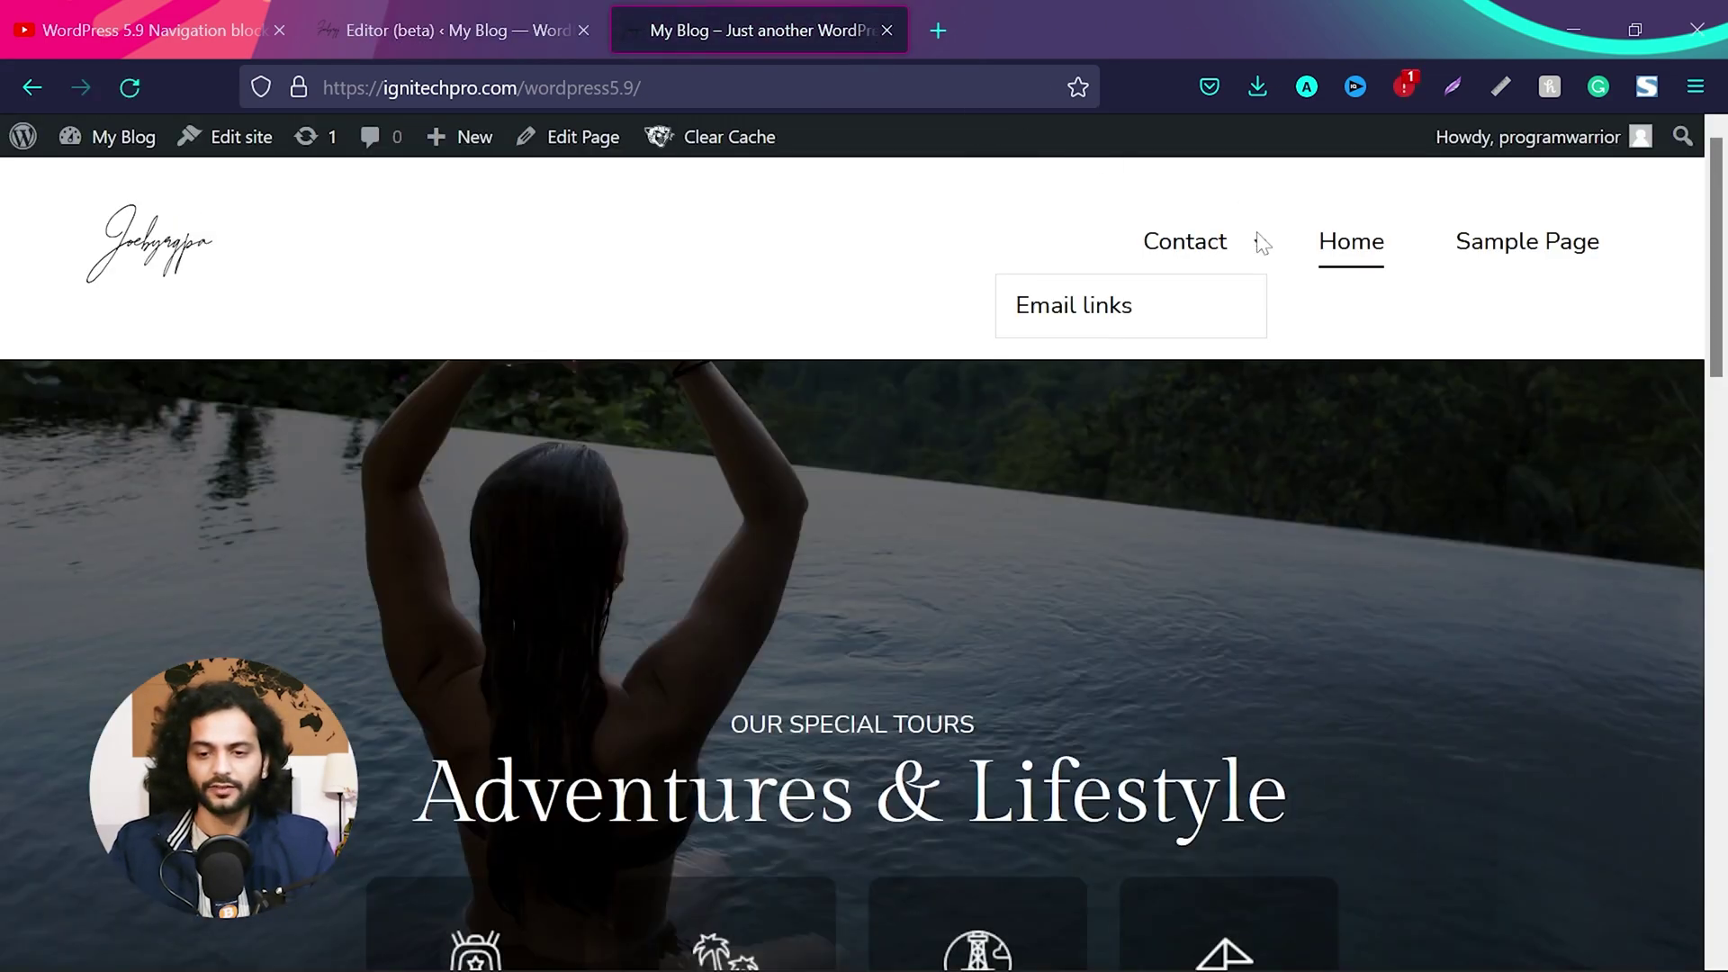
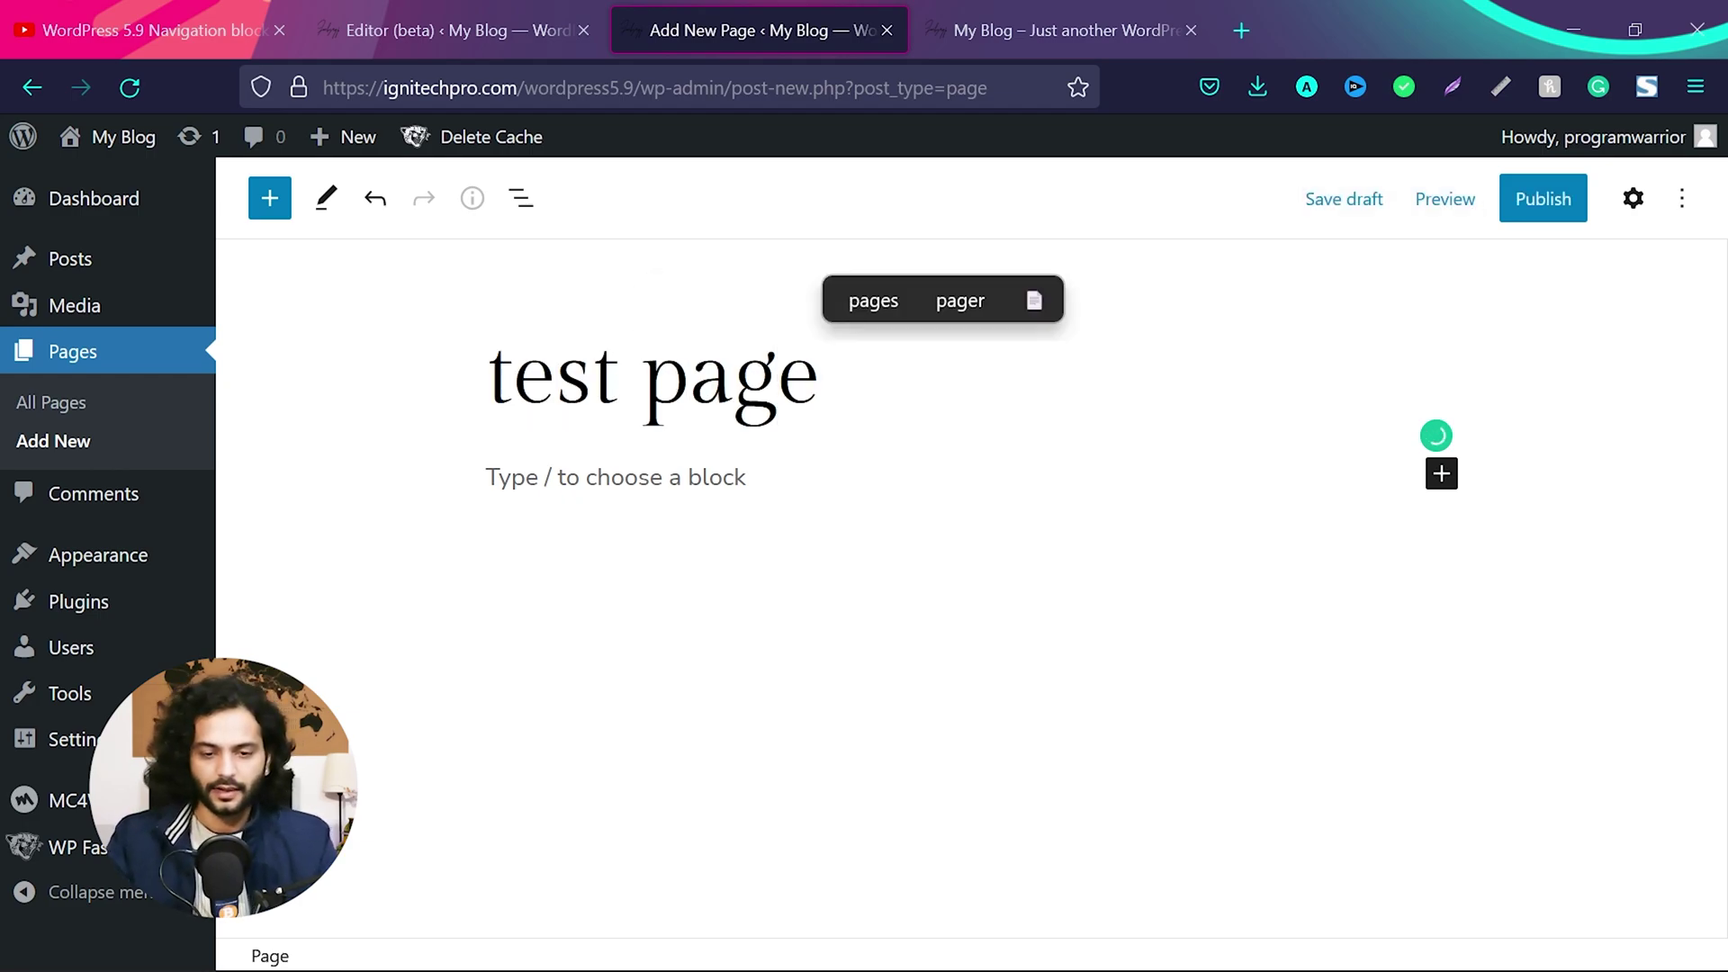
Insert a Navigation block into the test page and assign the existing "Header navigation" menu to it.
{"action": "left_click", "coordinate": [270, 199]}
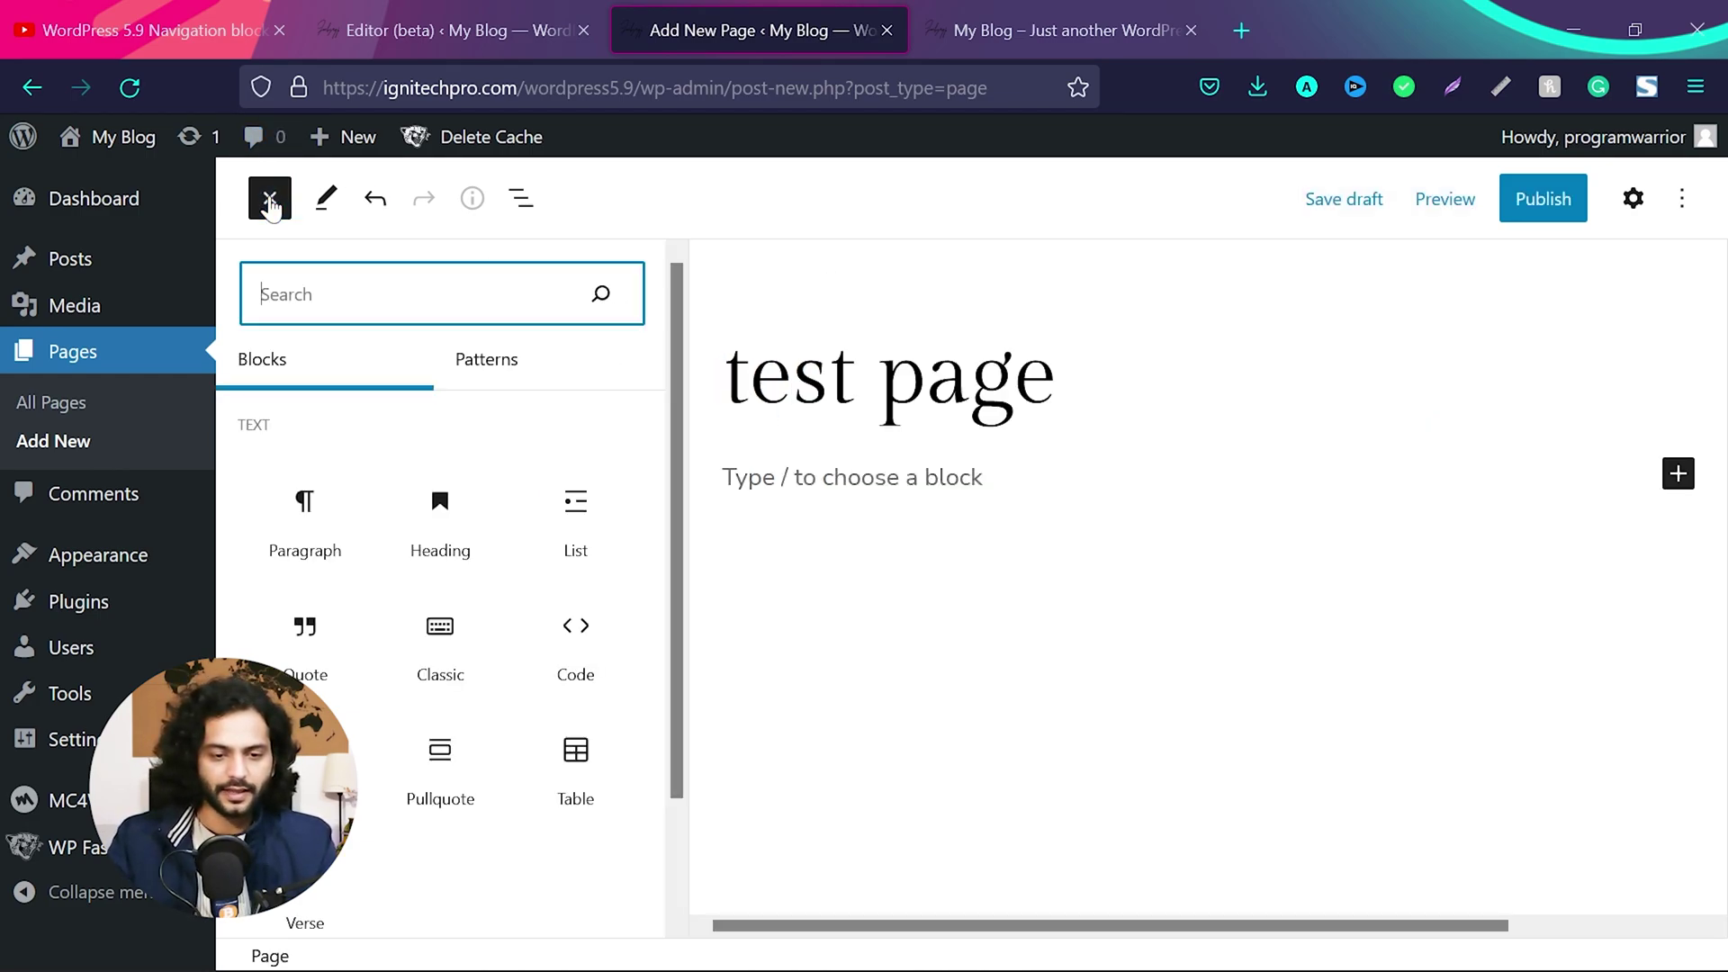
{"action": "type", "text": "nav"}
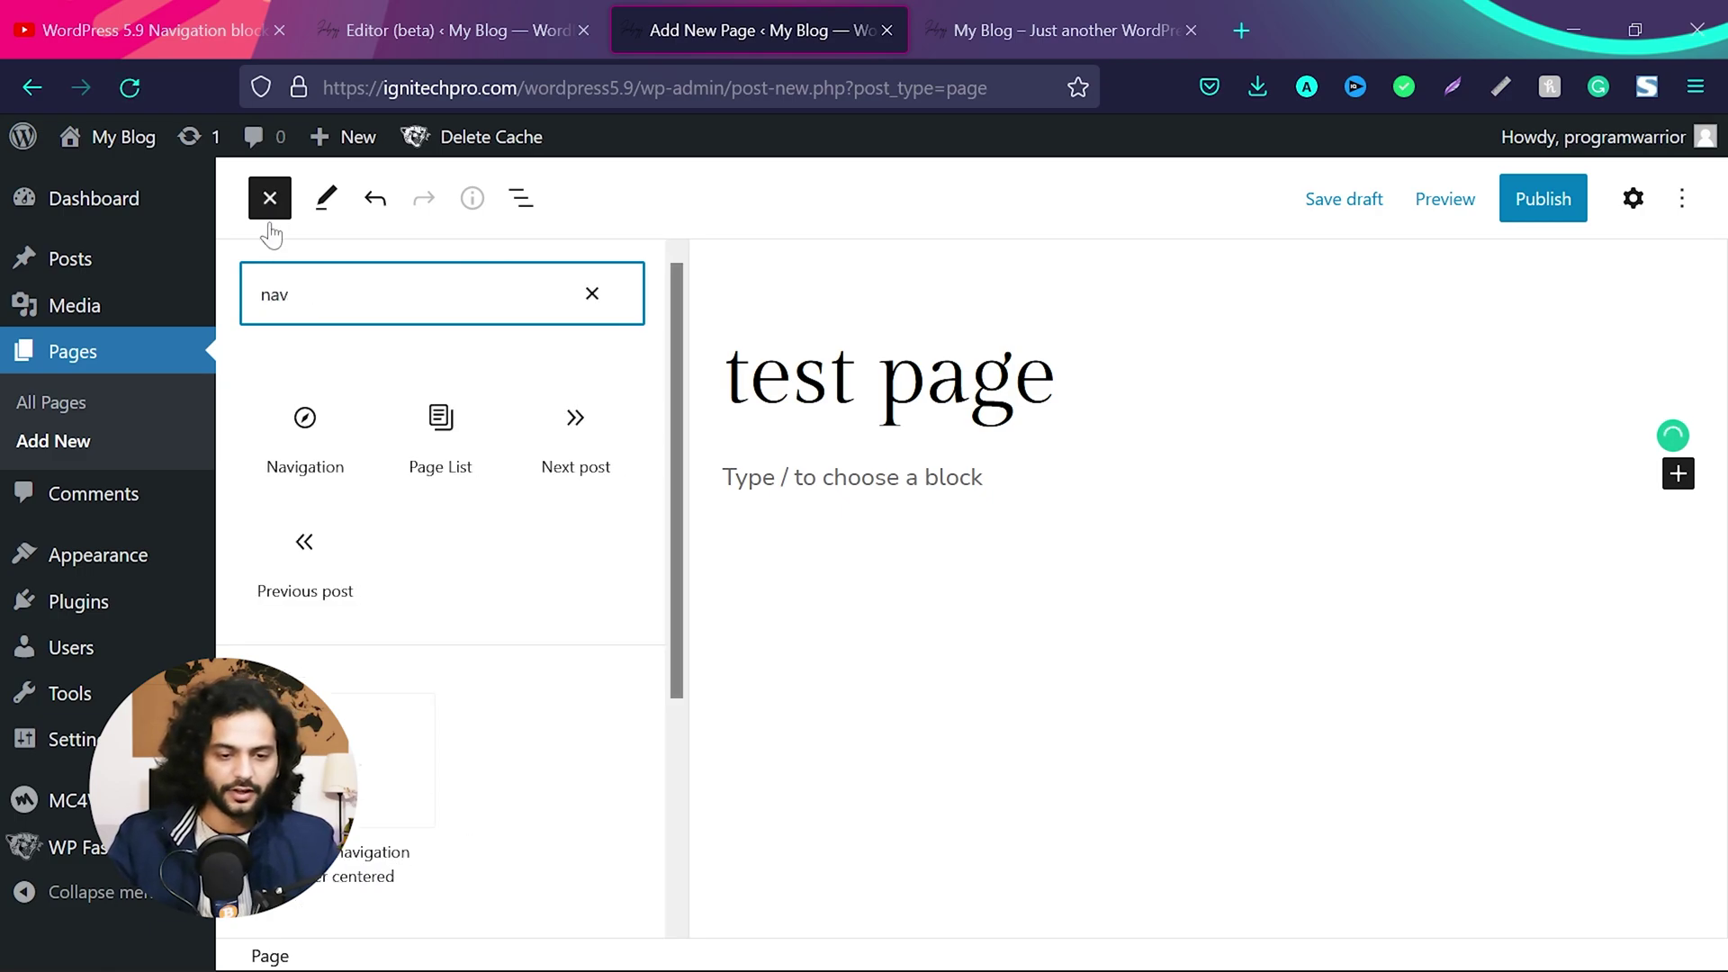
{"action": "left_click", "coordinate": [306, 430]}
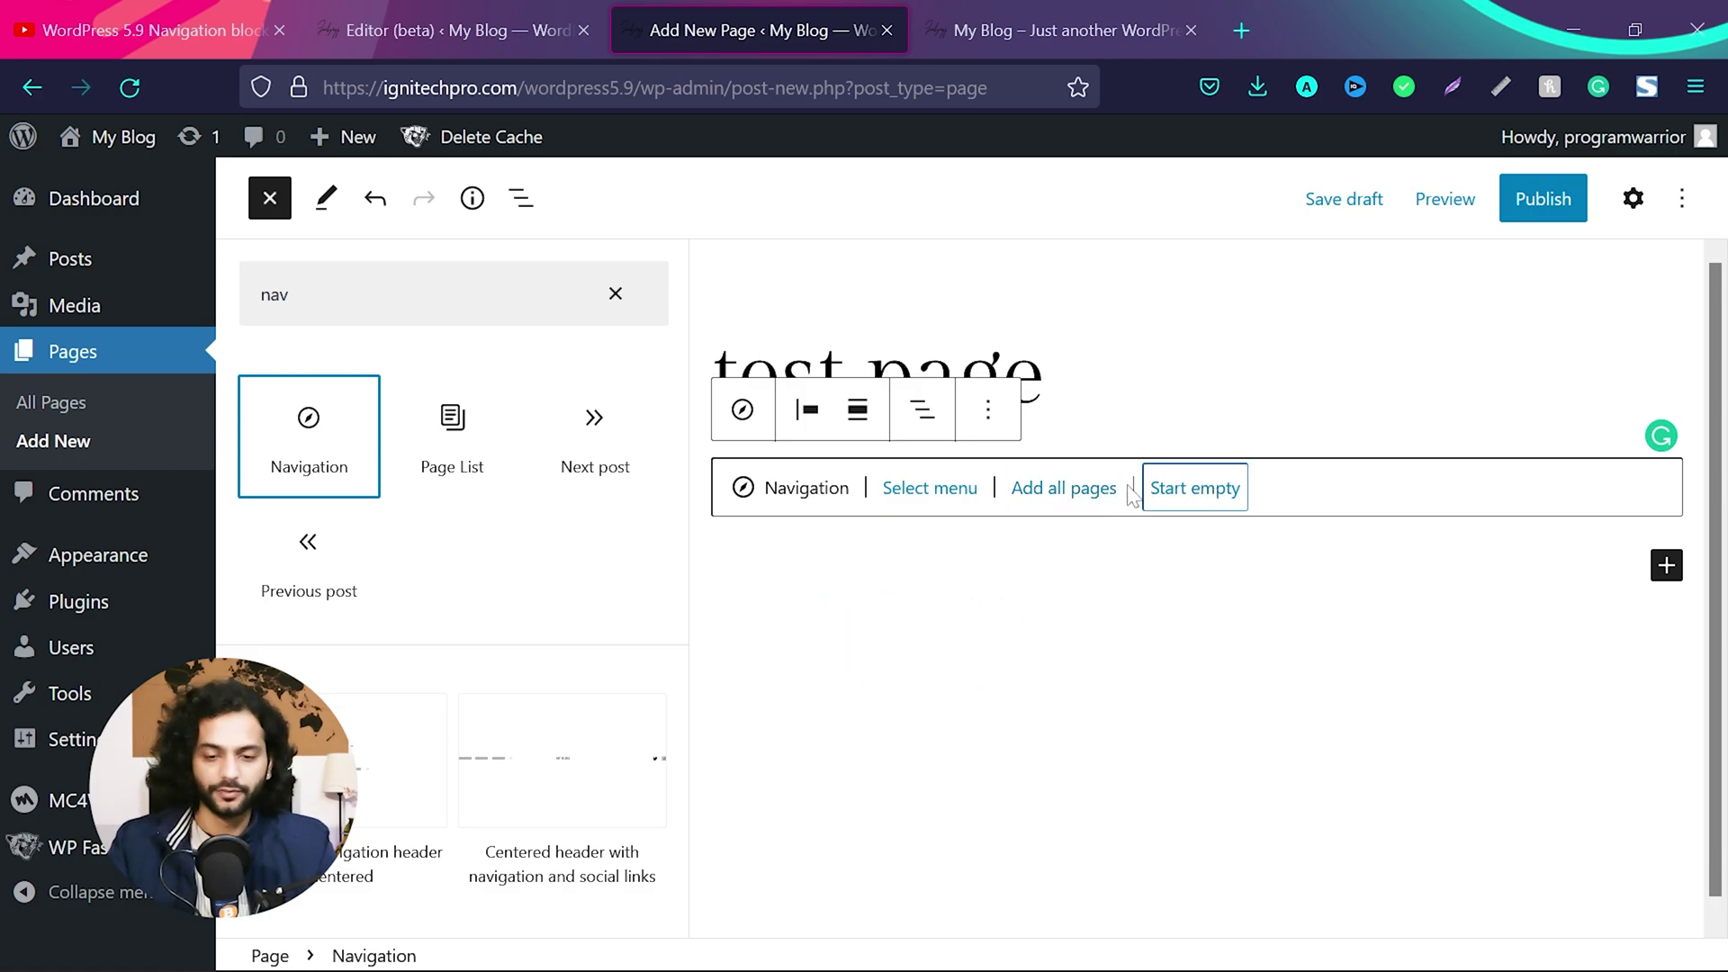
{"action": "left_click", "coordinate": [922, 499]}
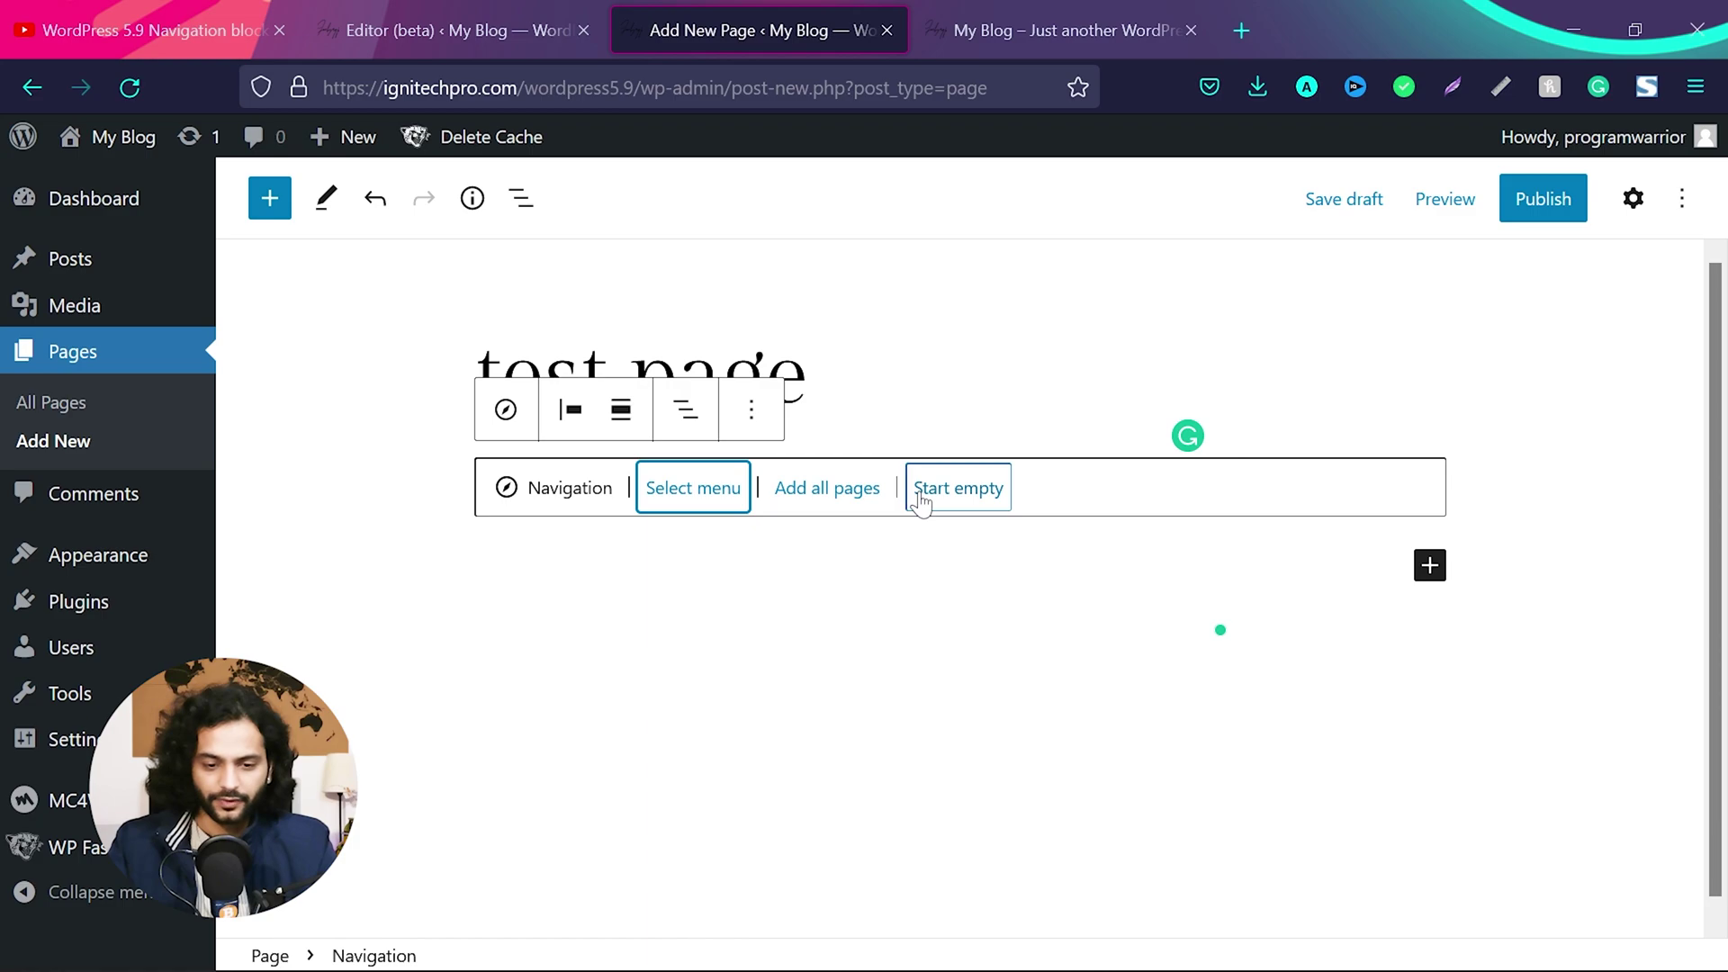
{"action": "left_click", "coordinate": [695, 500]}
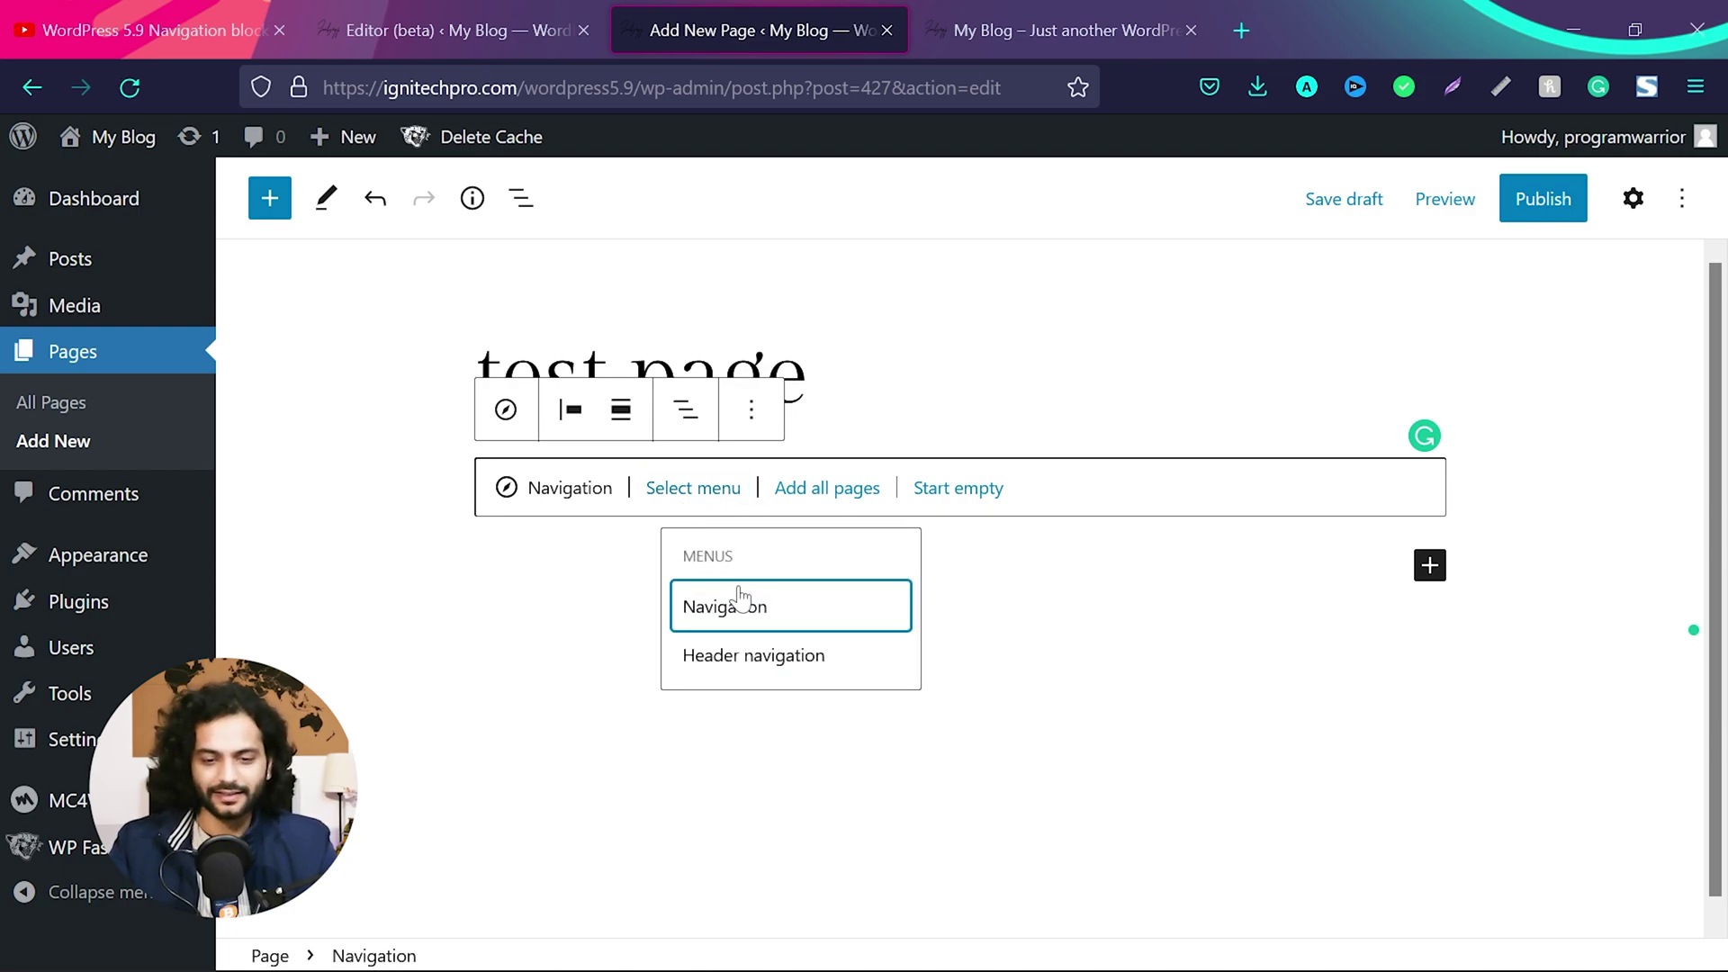
{"action": "left_click", "coordinate": [757, 657]}
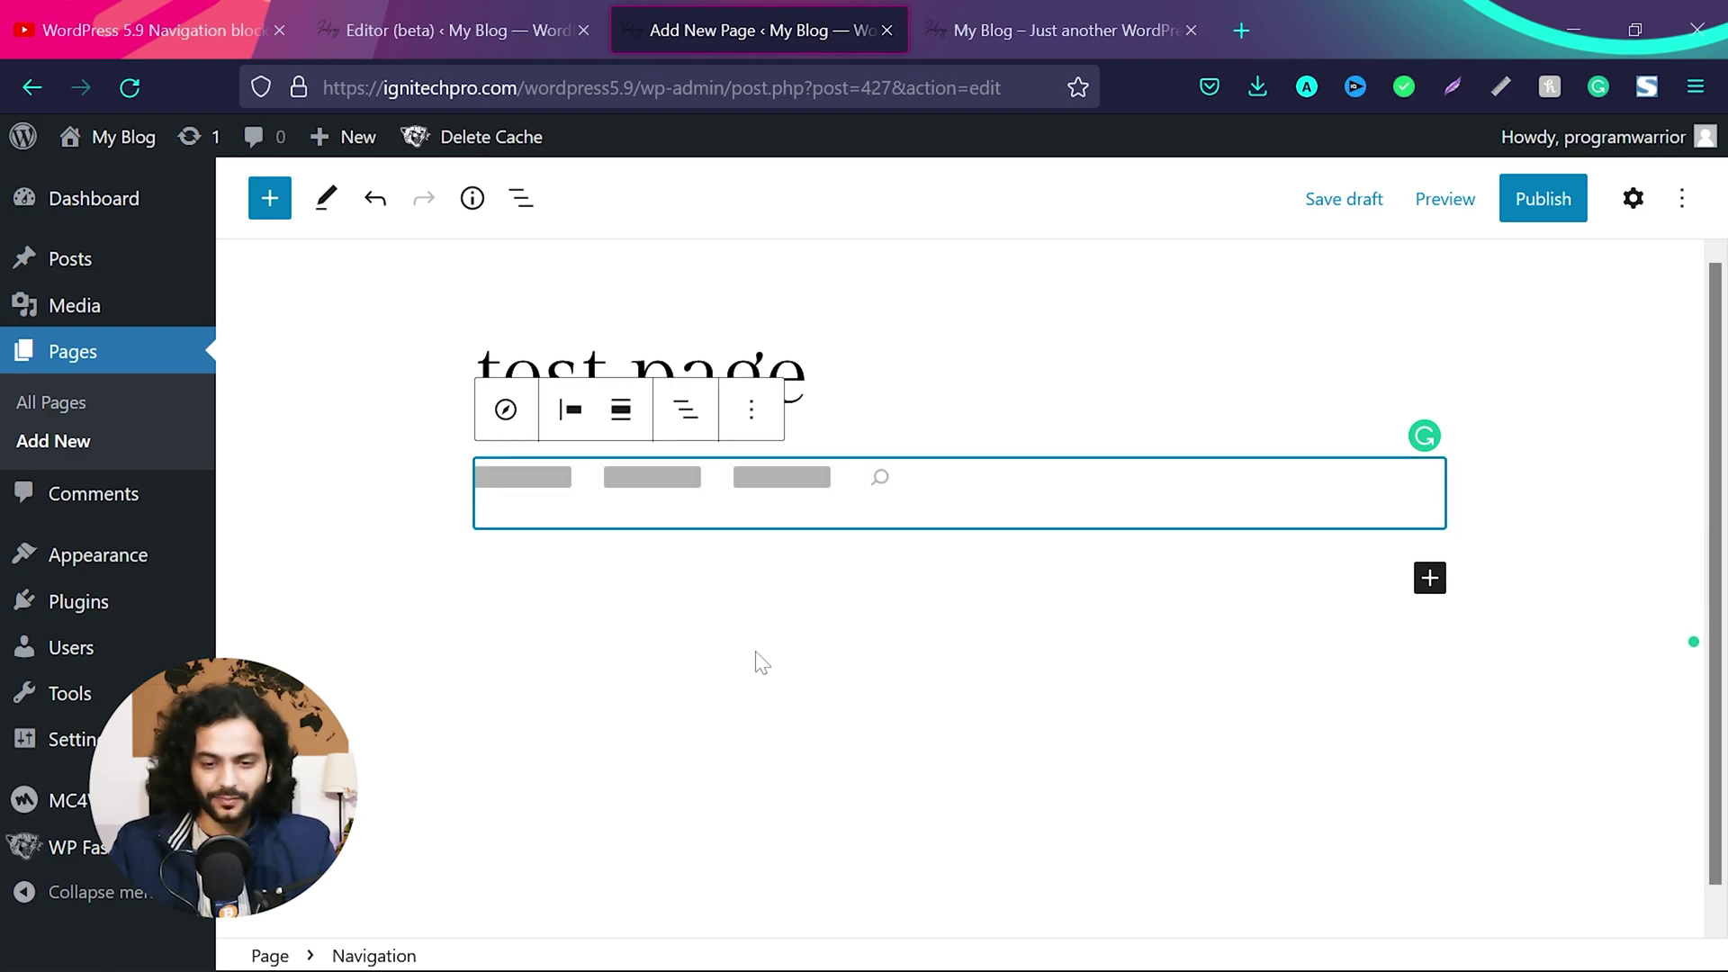
Publish the test page and view it on the site, checking the Contact submenu in both navigation menus.
{"action": "left_click", "coordinate": [1541, 204]}
{"action": "left_click", "coordinate": [1476, 205]}
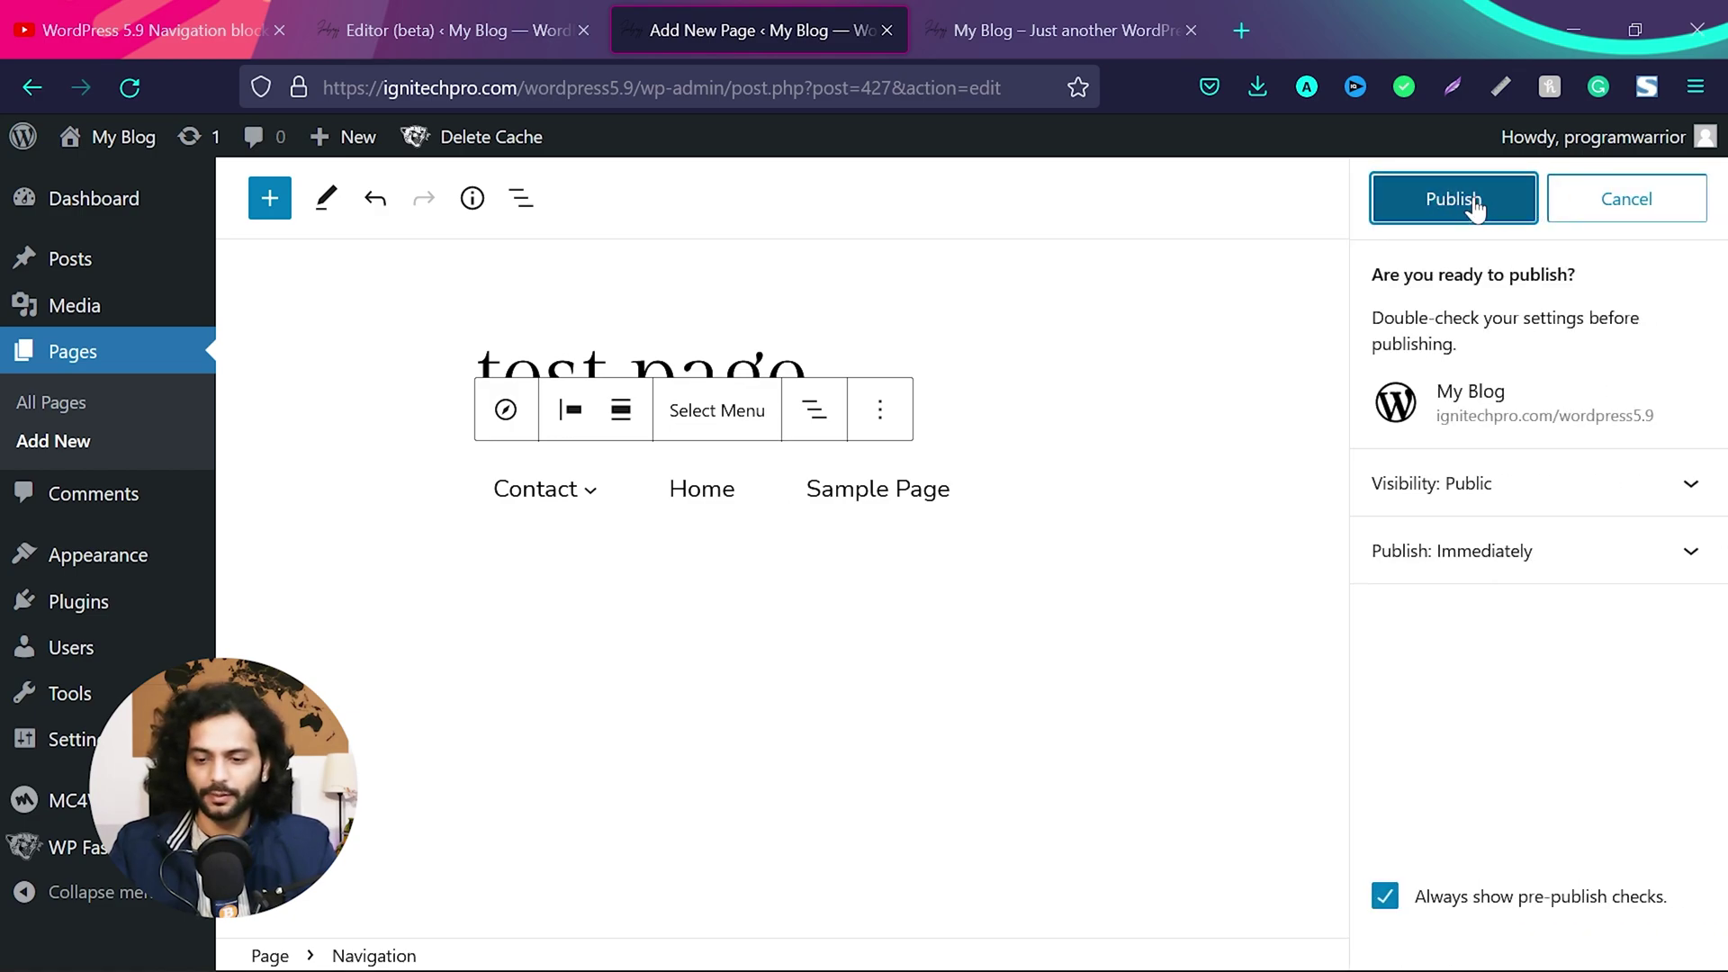
{"action": "left_click", "coordinate": [1454, 498]}
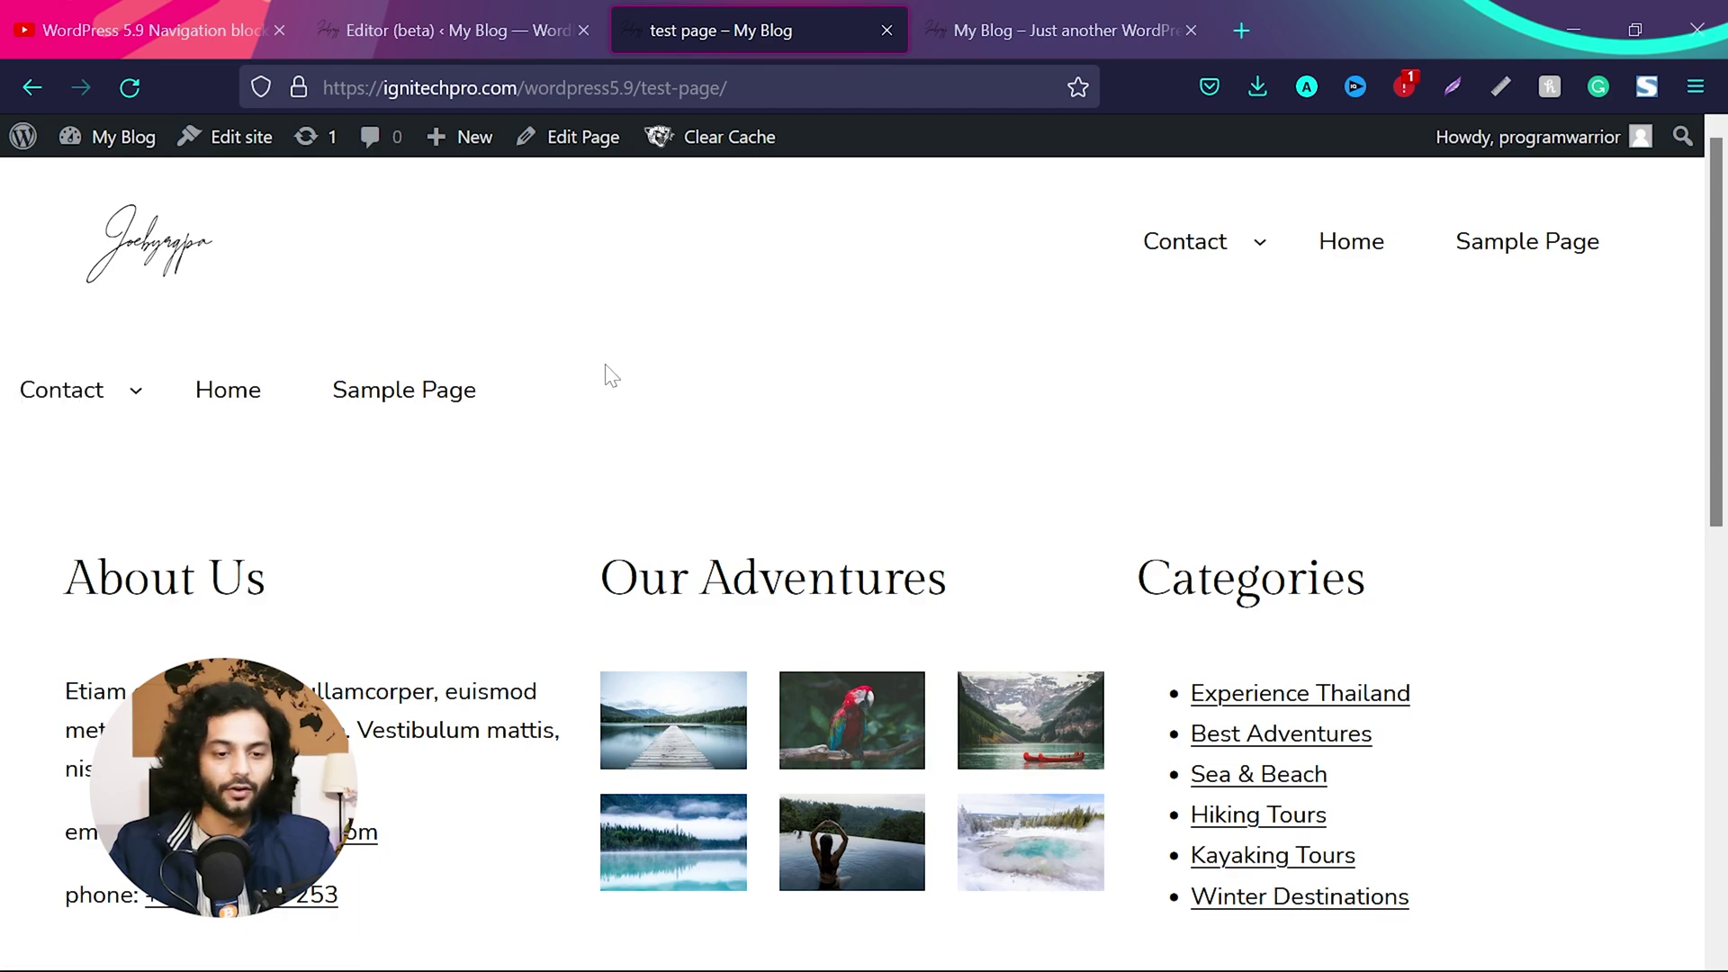
{"action": "left_click", "coordinate": [1255, 245]}
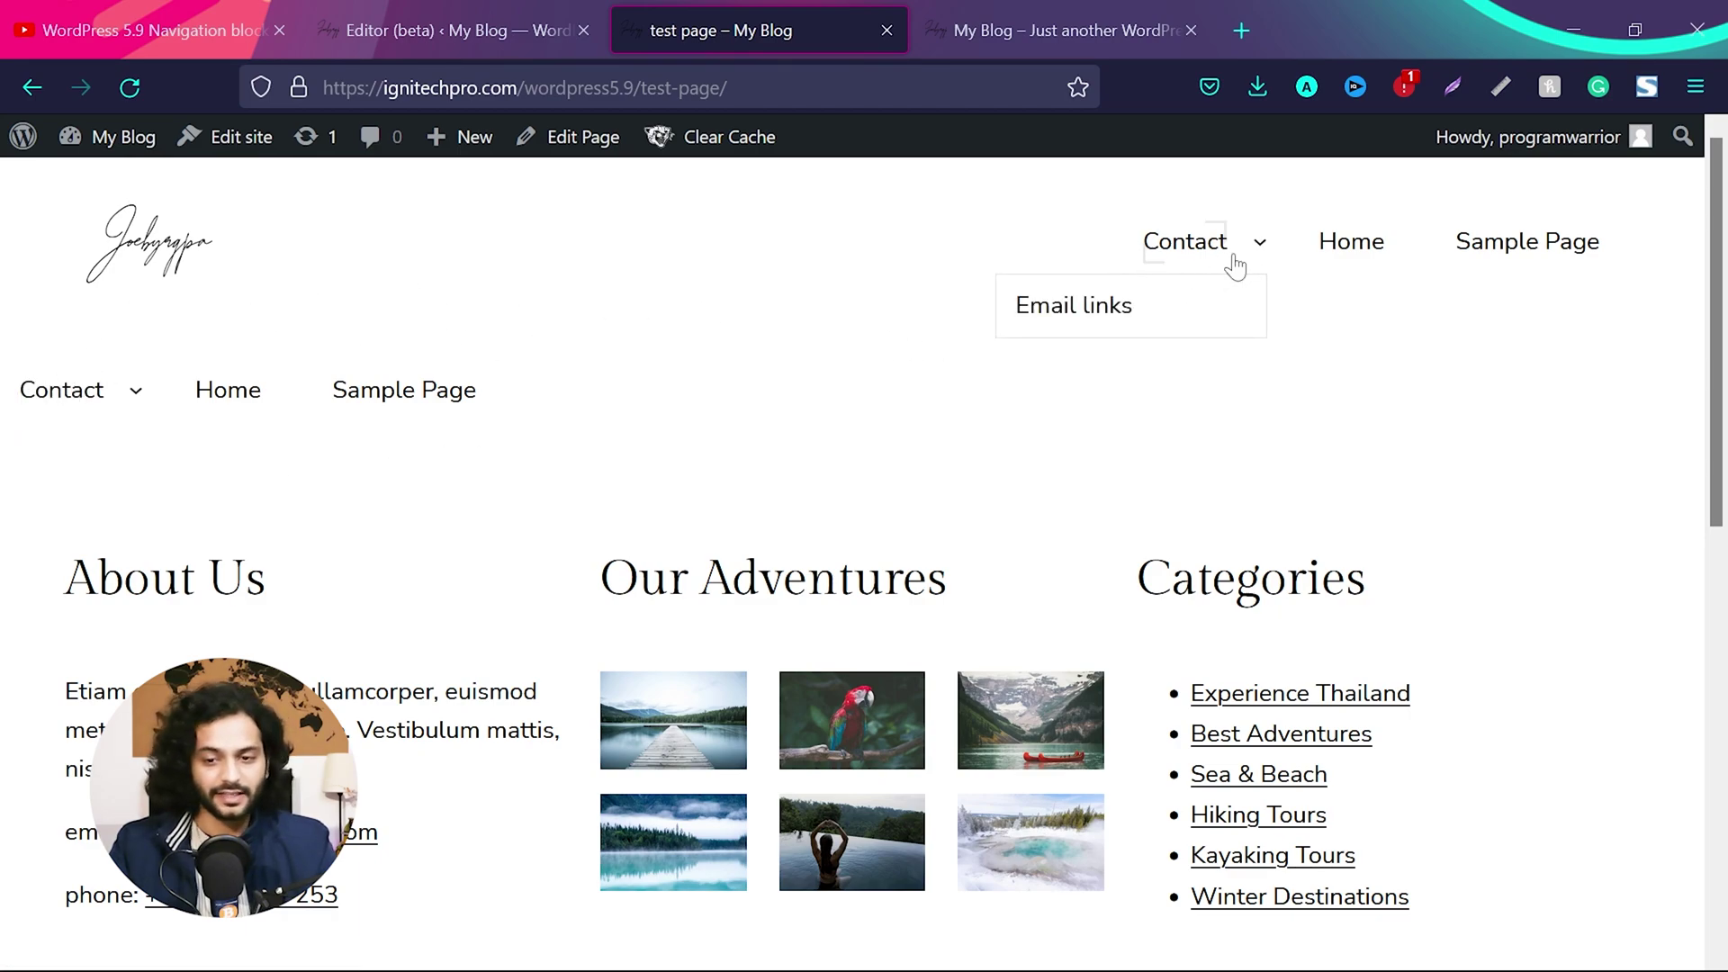
{"action": "left_click", "coordinate": [78, 396]}
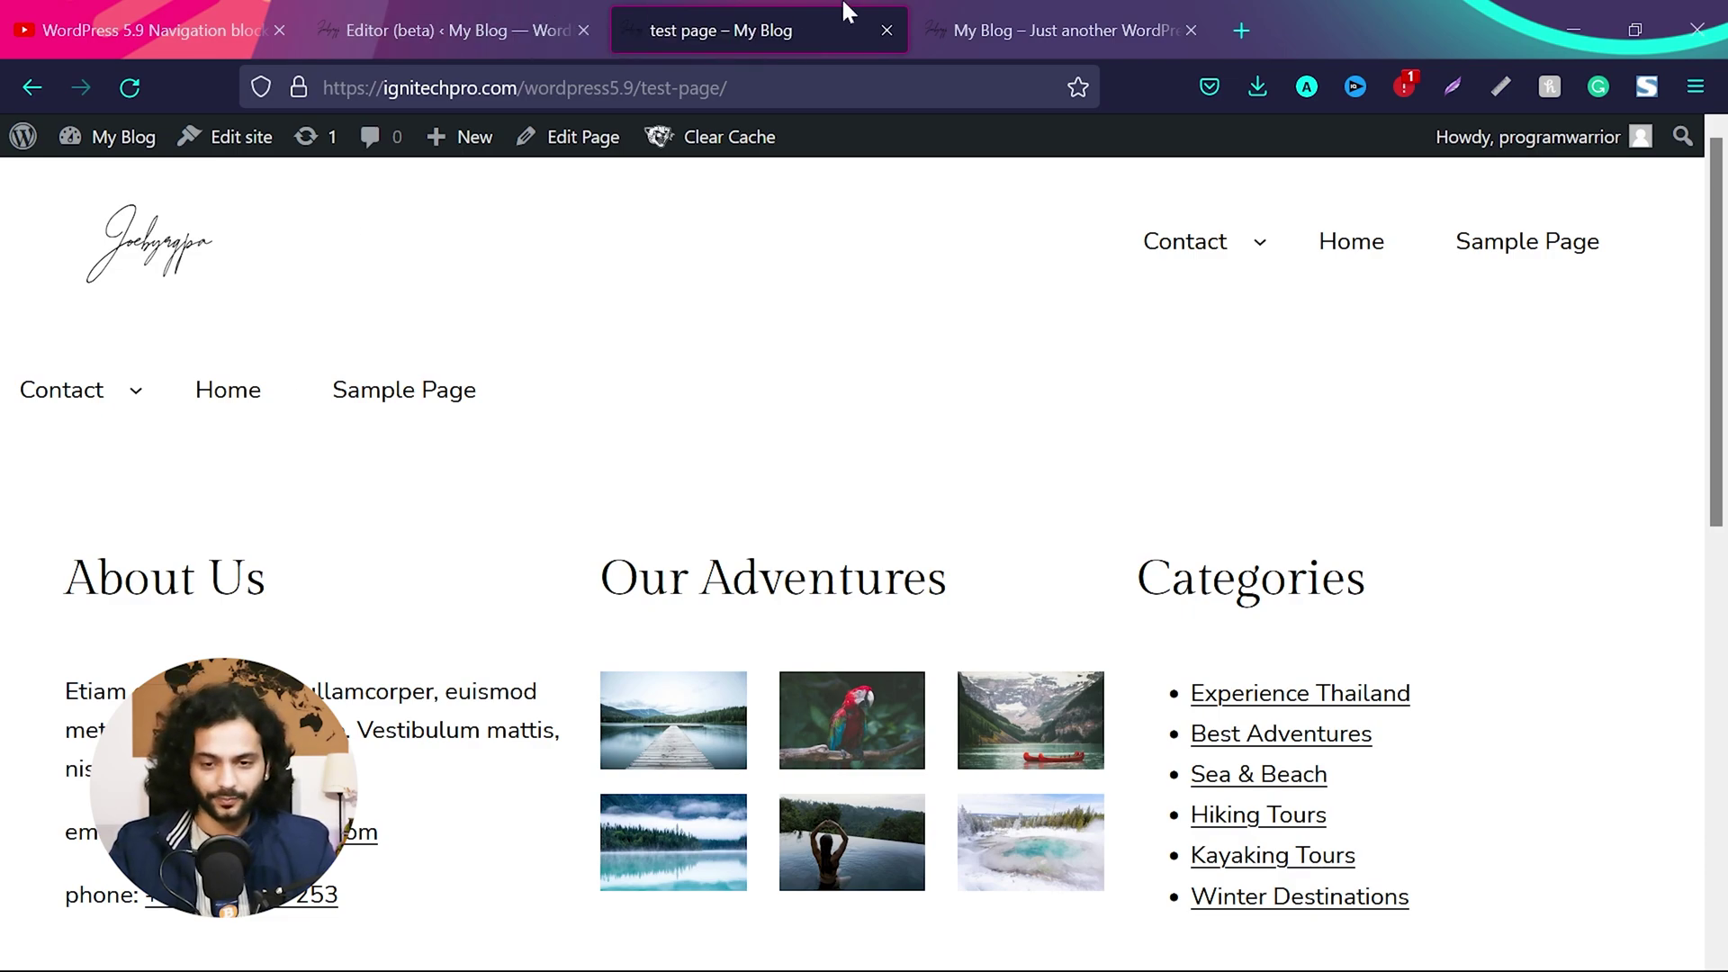
Reopen the test page for editing and set its Navigation block's orientation to vertical.
{"action": "left_click", "coordinate": [564, 140]}
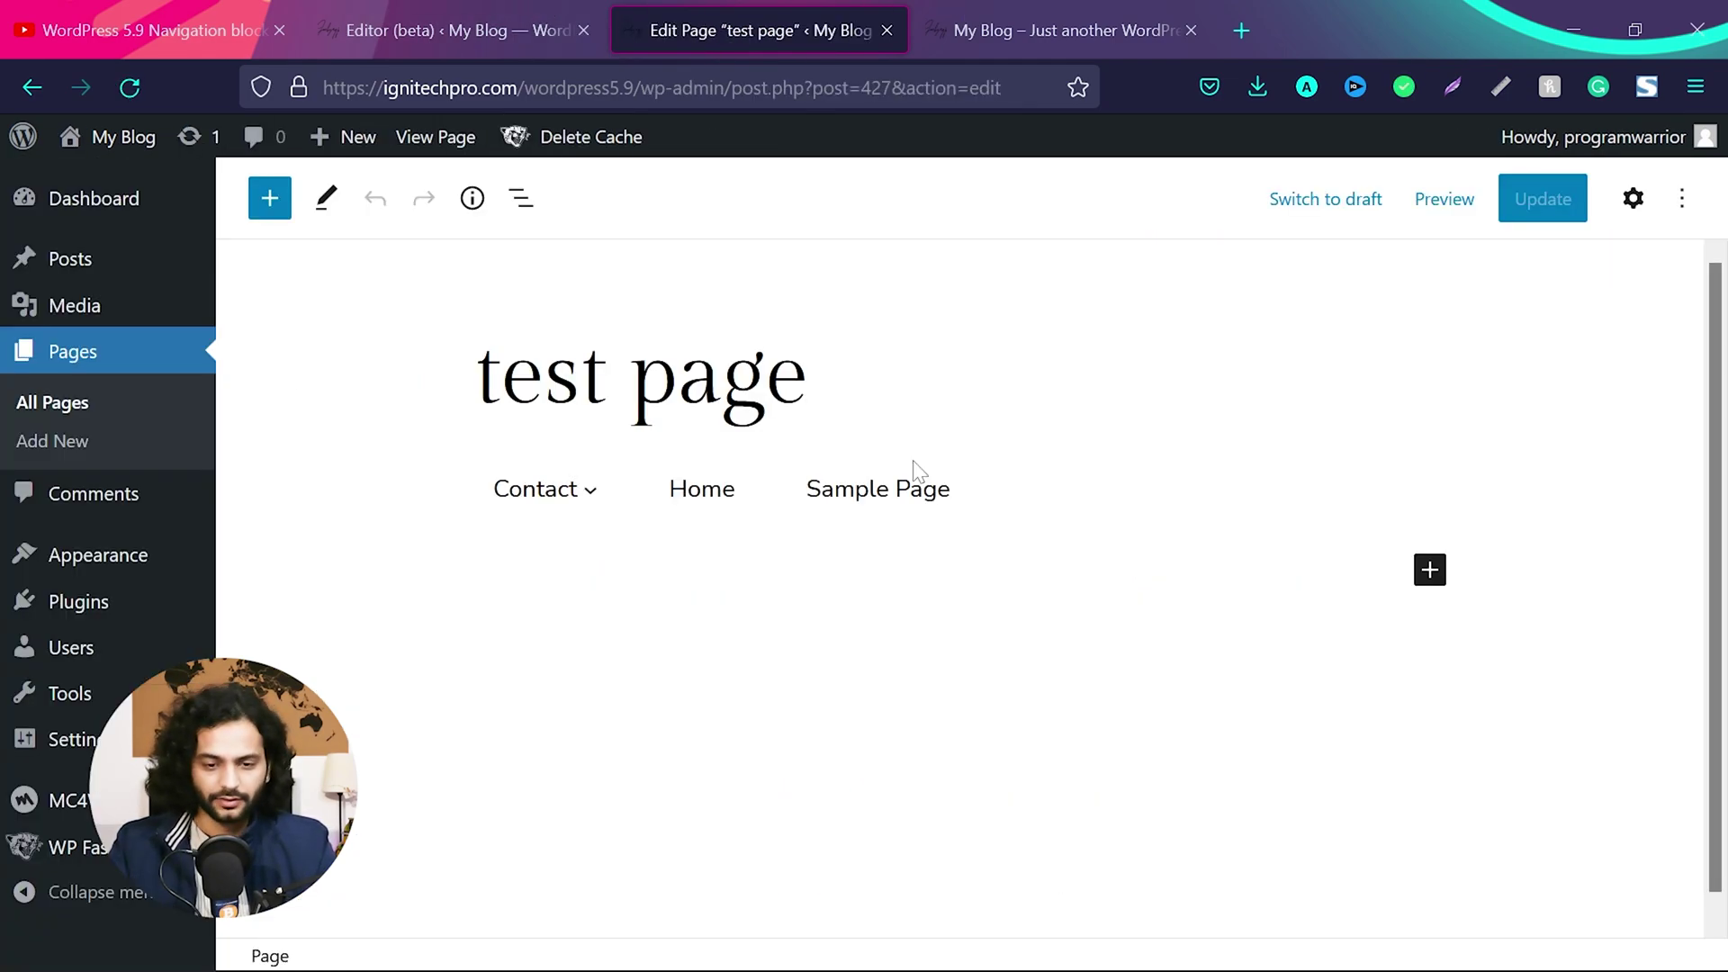
{"action": "left_click", "coordinate": [702, 499]}
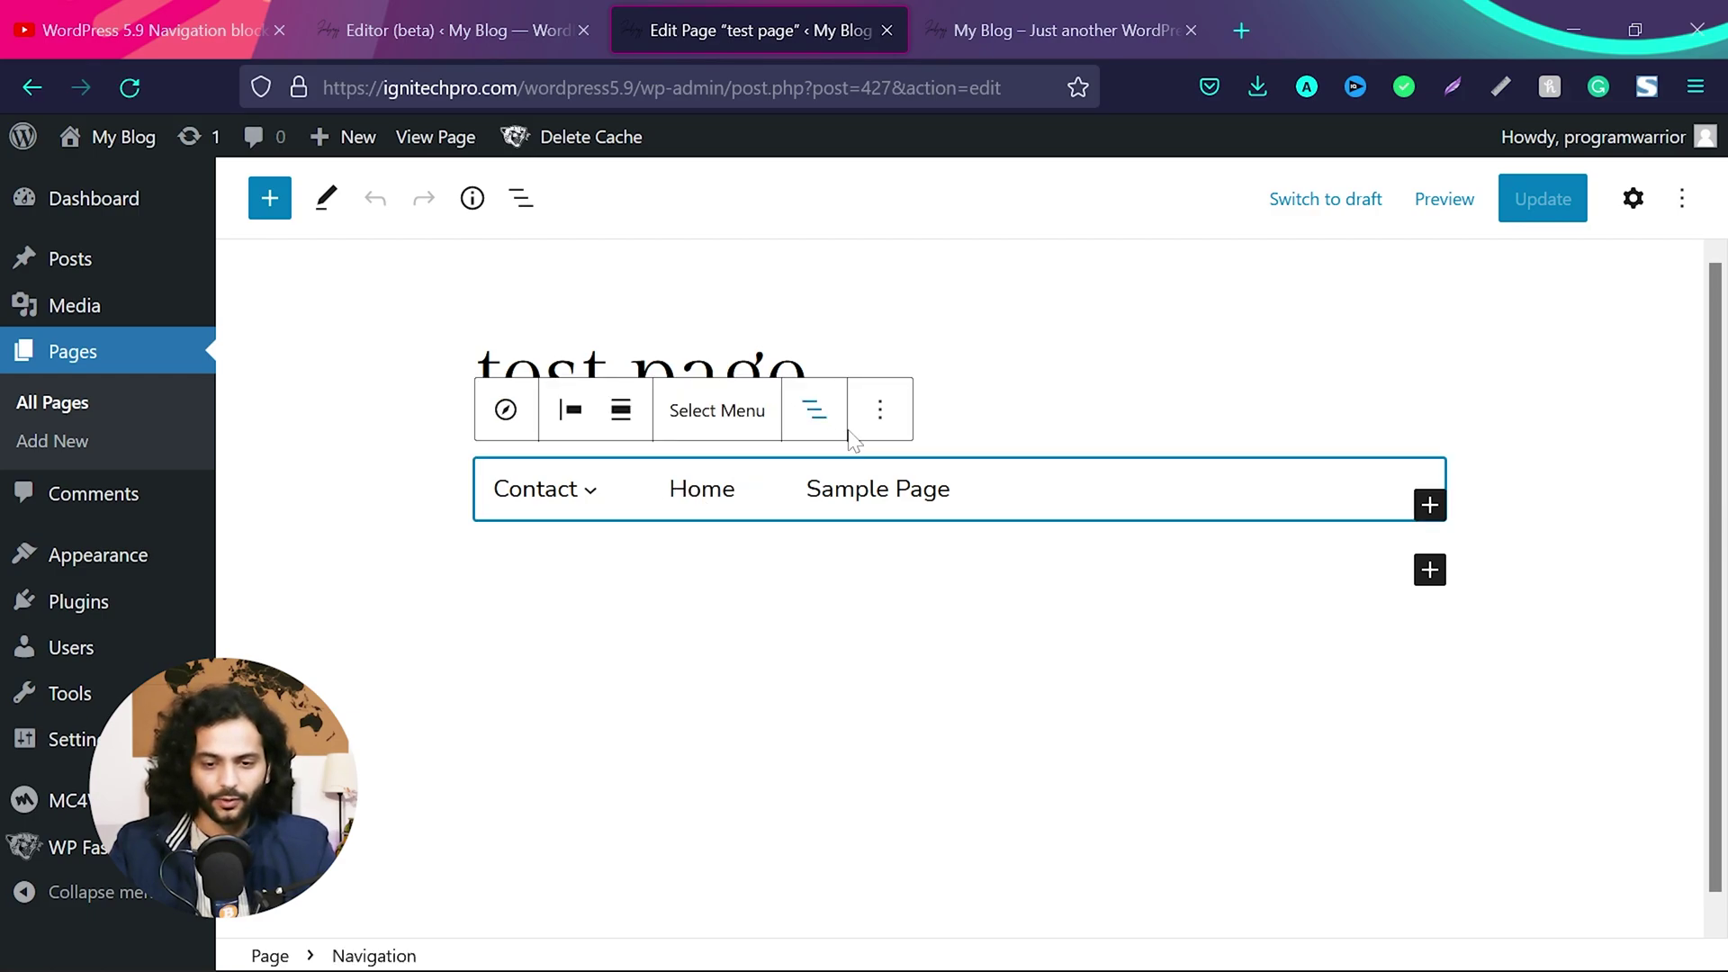
{"action": "left_click", "coordinate": [1632, 199]}
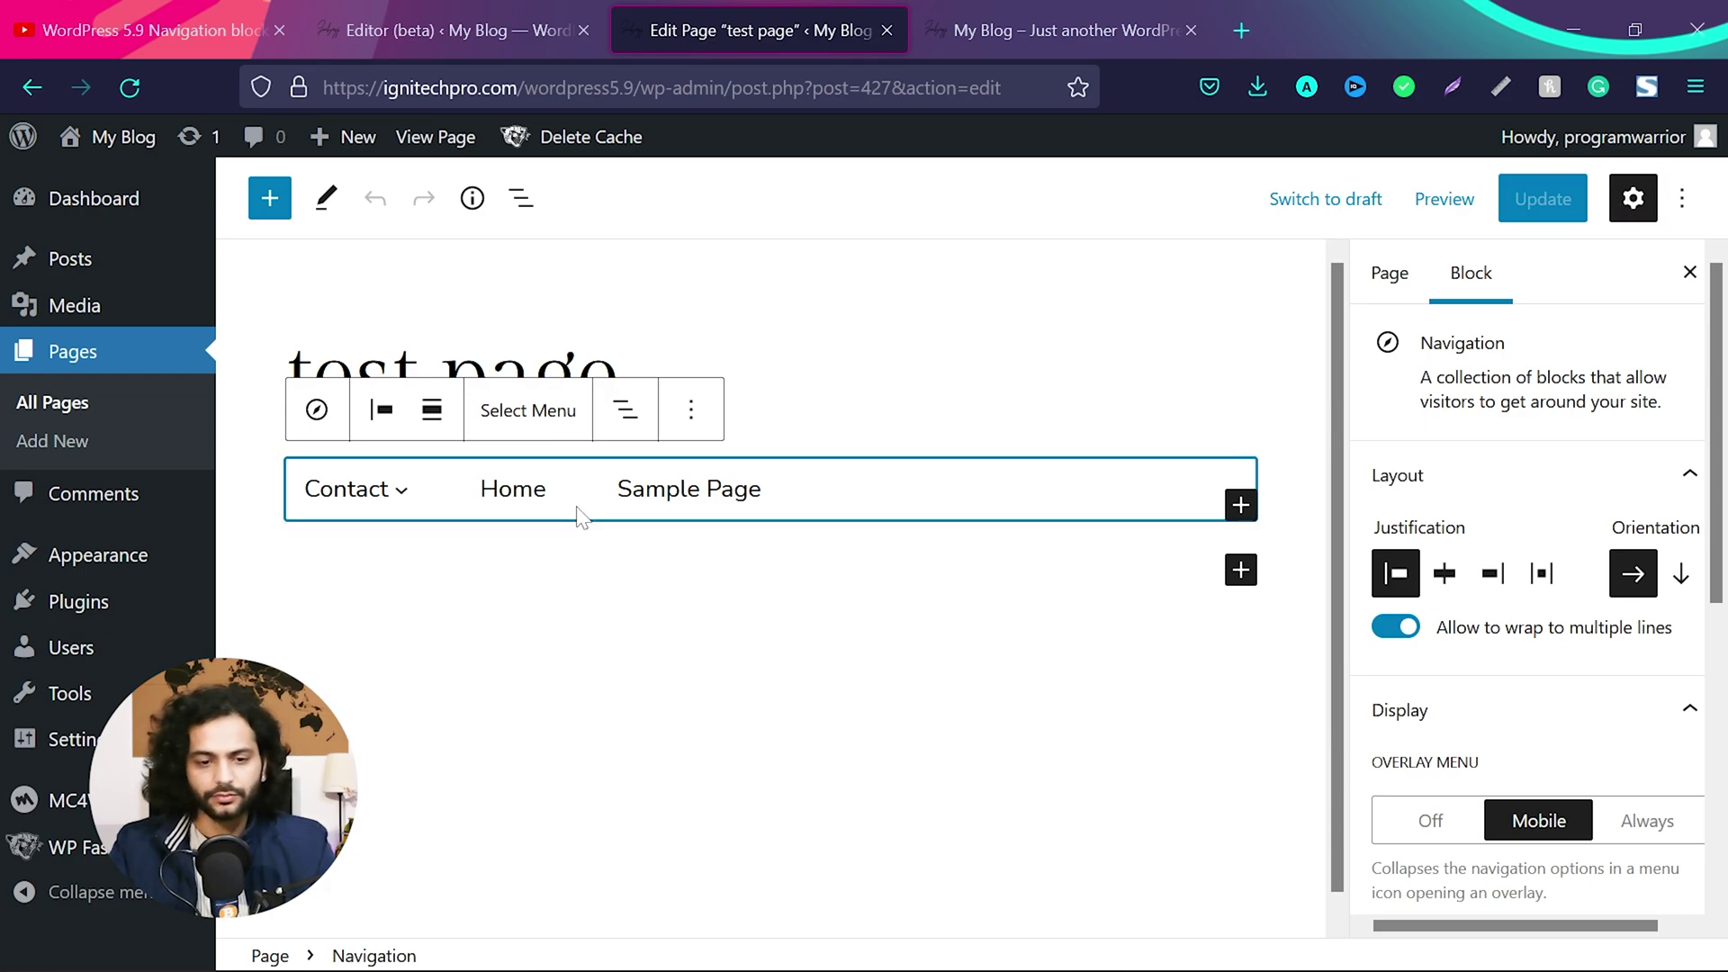
{"action": "left_click", "coordinate": [1681, 574]}
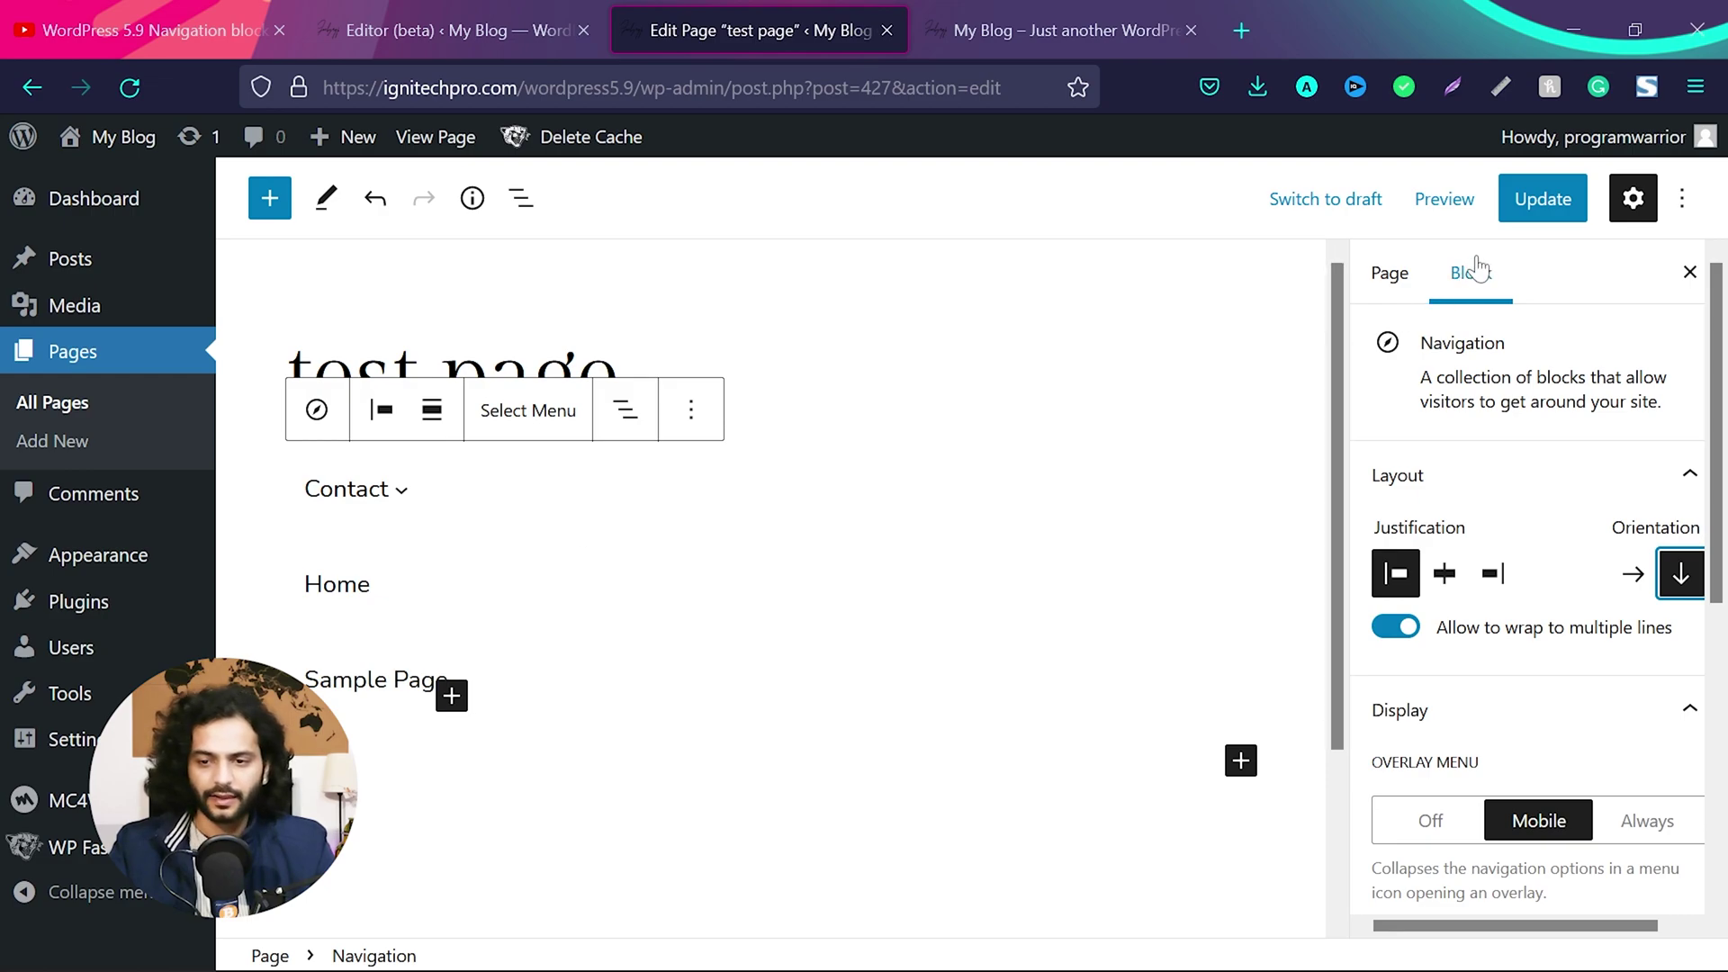
Update the test page and preview it in a new tab to compare its menu with the header's.
{"action": "left_click", "coordinate": [1542, 200]}
{"action": "left_click", "coordinate": [1444, 199]}
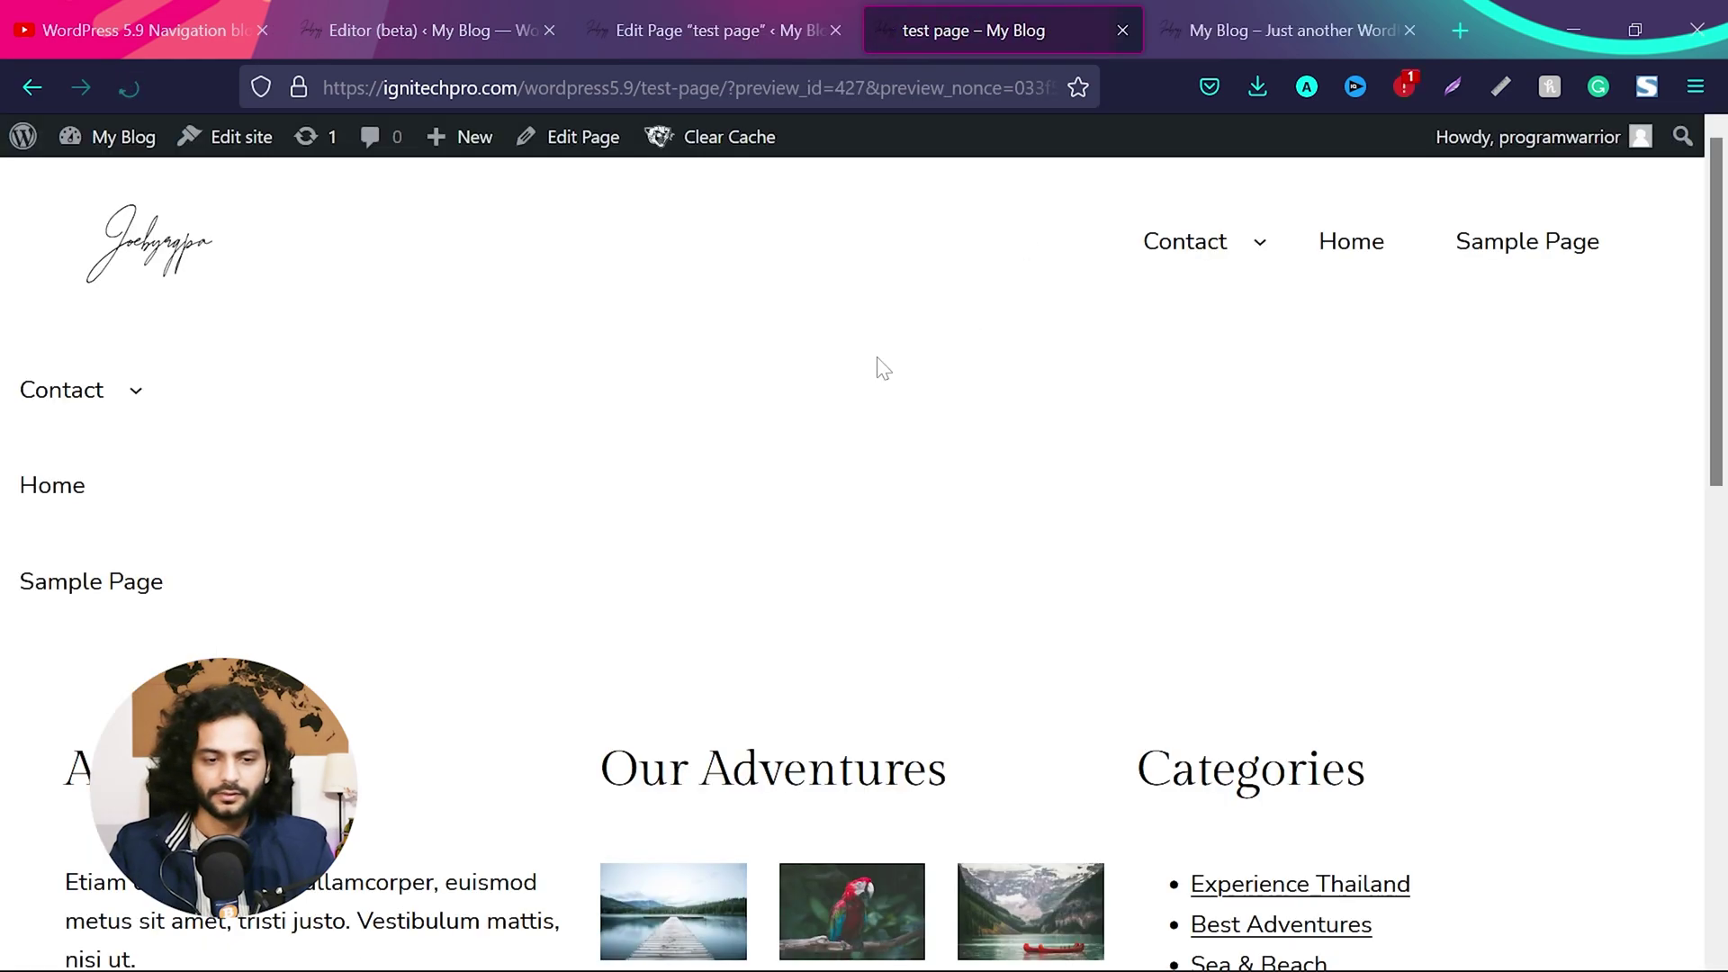
{"action": "mouse_move", "coordinate": [1139, 287]}
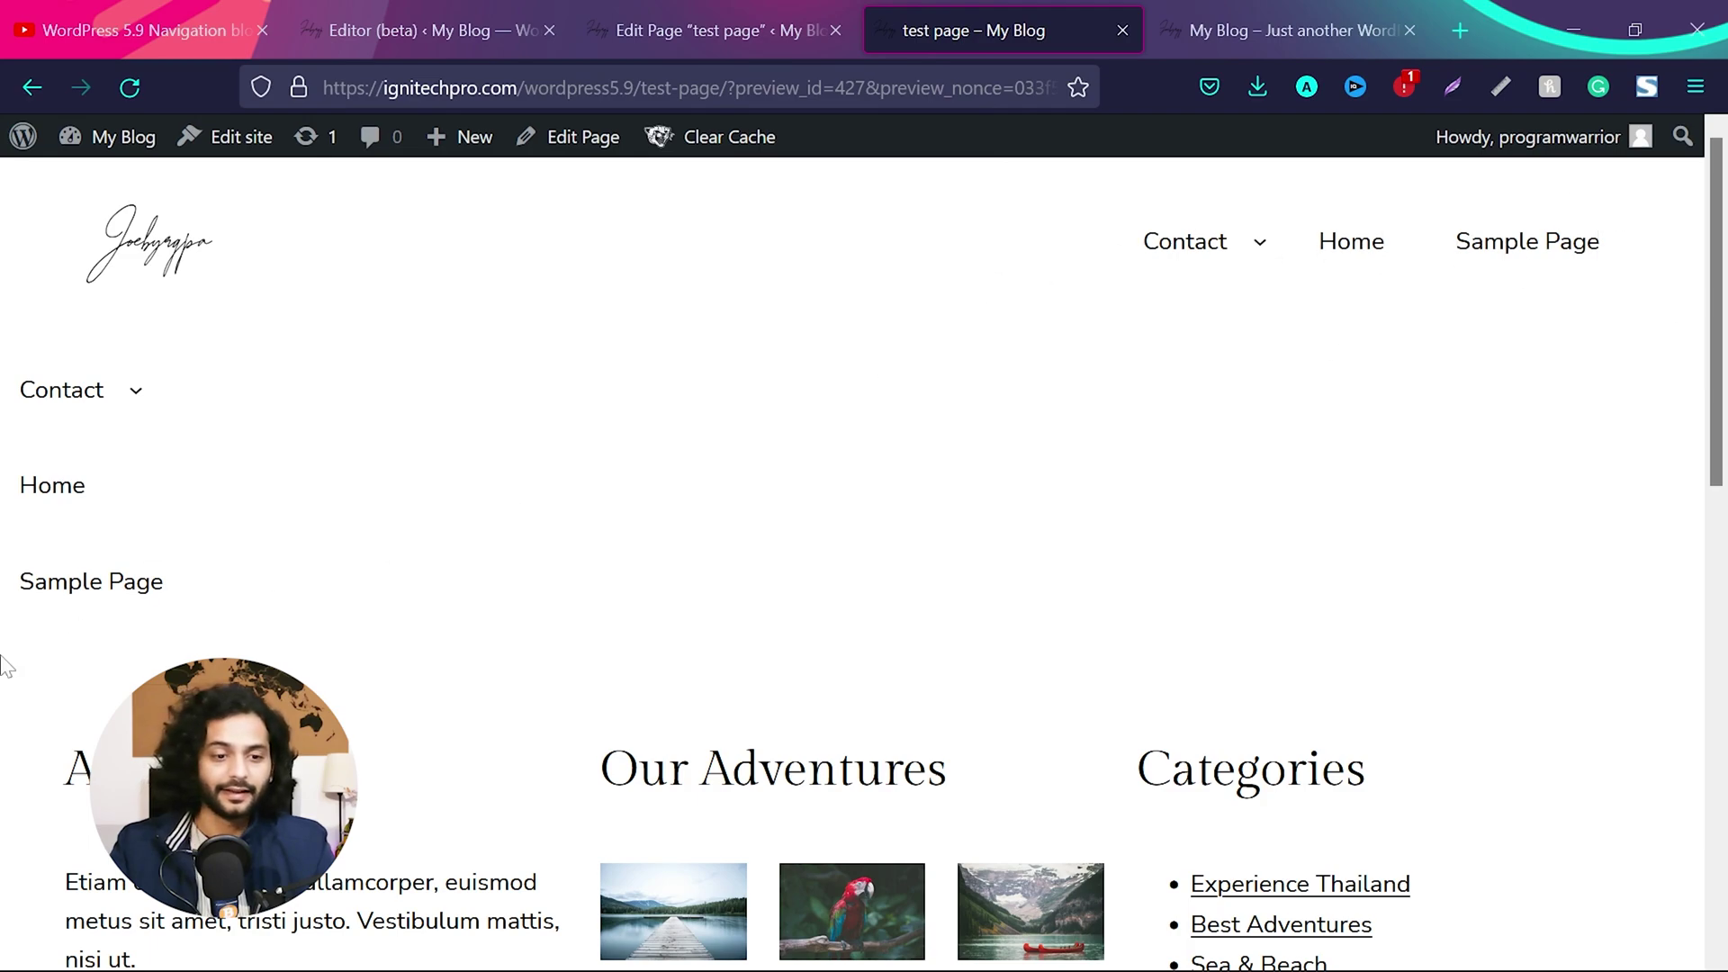
Return to editing the test page and set its Navigation block's orientation to horizontal.
{"action": "left_click", "coordinate": [720, 27]}
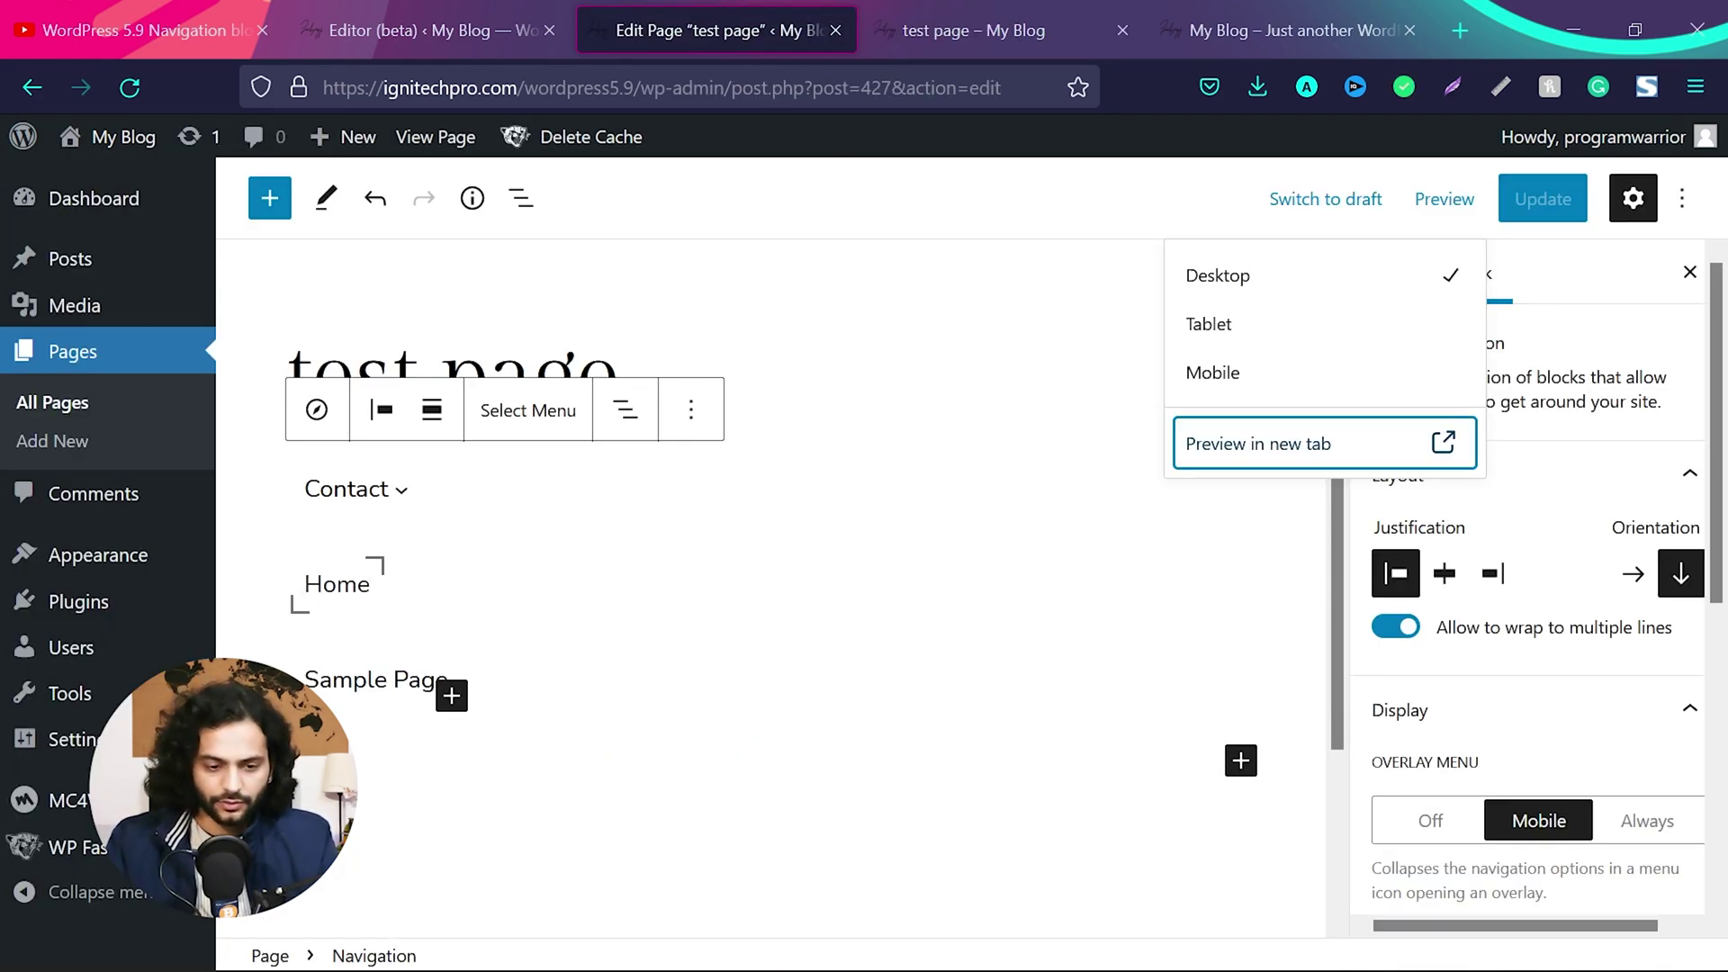
{"action": "left_click", "coordinate": [1648, 579]}
{"action": "left_click", "coordinate": [1638, 576]}
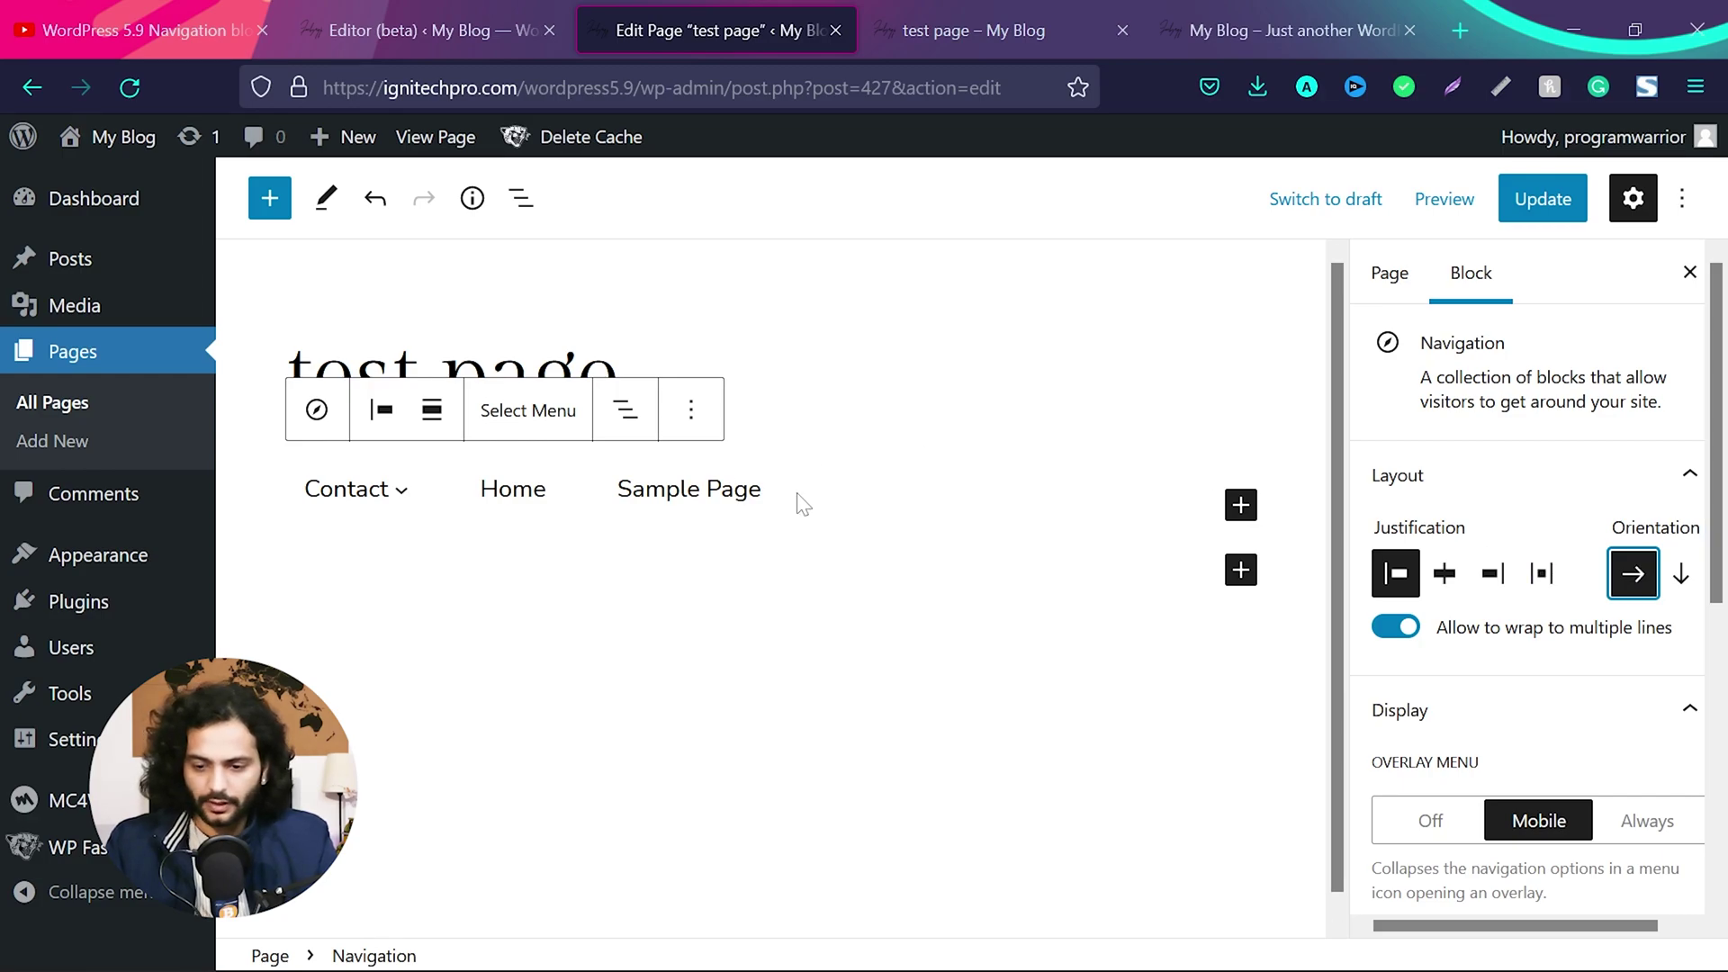
Give the Navigation block the theme's grayish-blue text color and its black Foreground color (#000000) as background.
{"action": "scroll", "coordinate": [1467, 522], "scroll_direction": "down", "scroll_amount": 5}
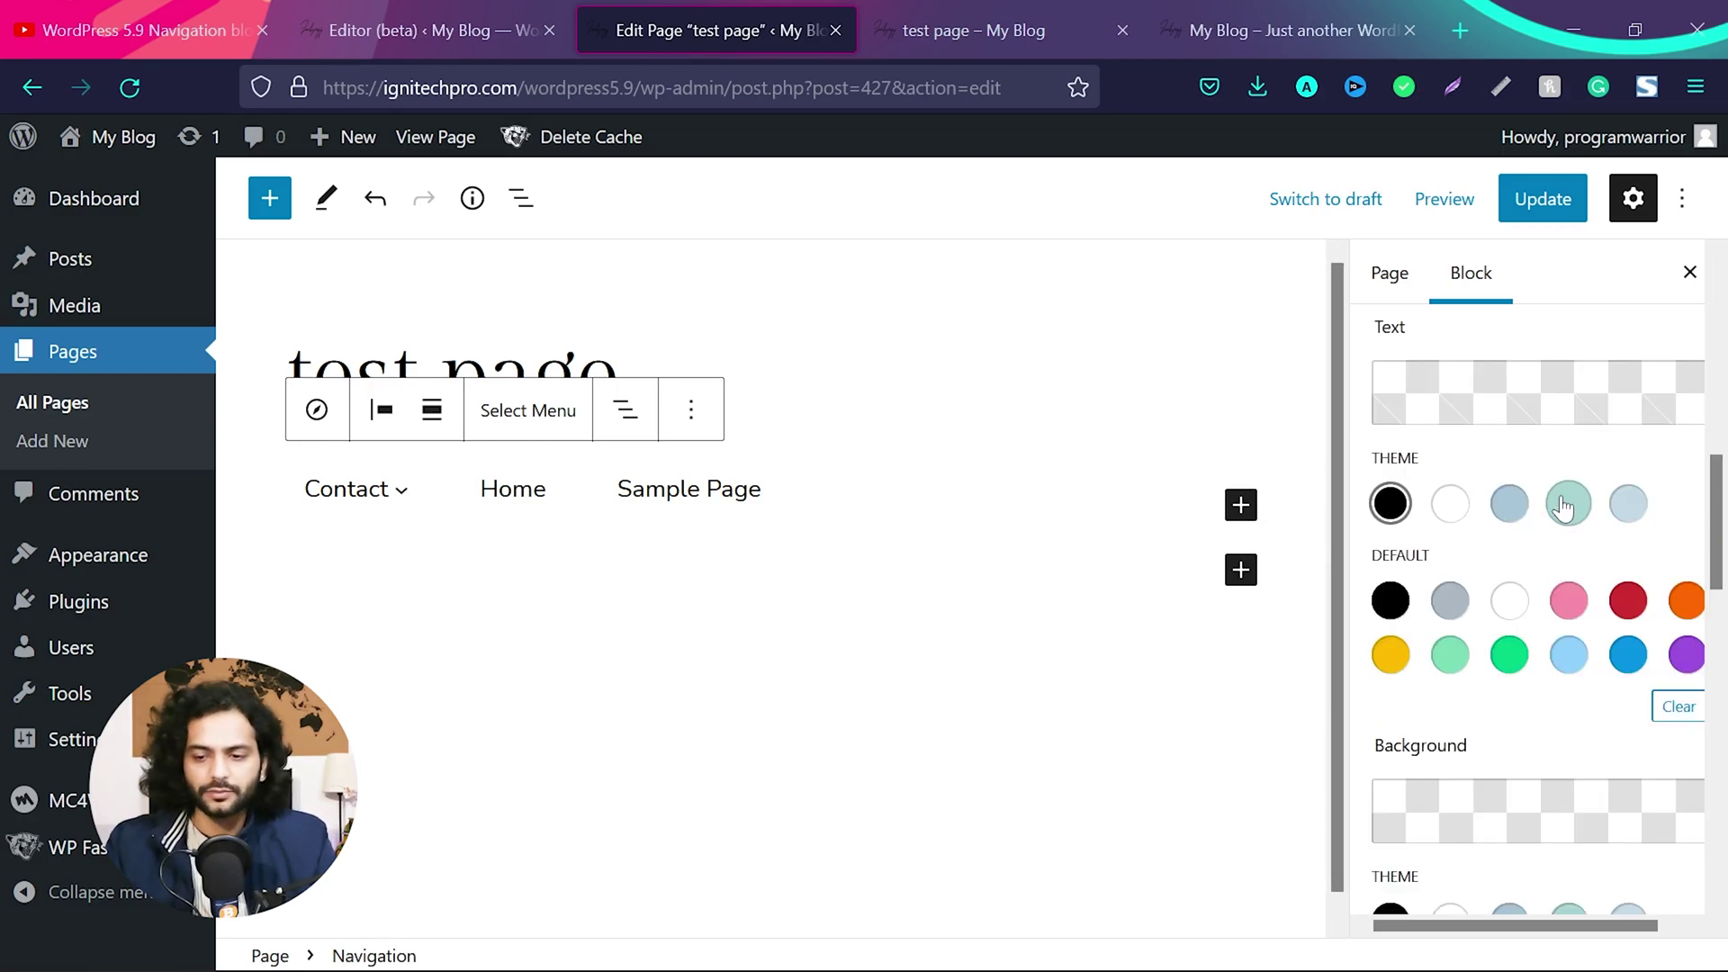
{"action": "left_click", "coordinate": [1509, 503]}
{"action": "scroll", "coordinate": [1471, 623], "scroll_direction": "down", "scroll_amount": 2}
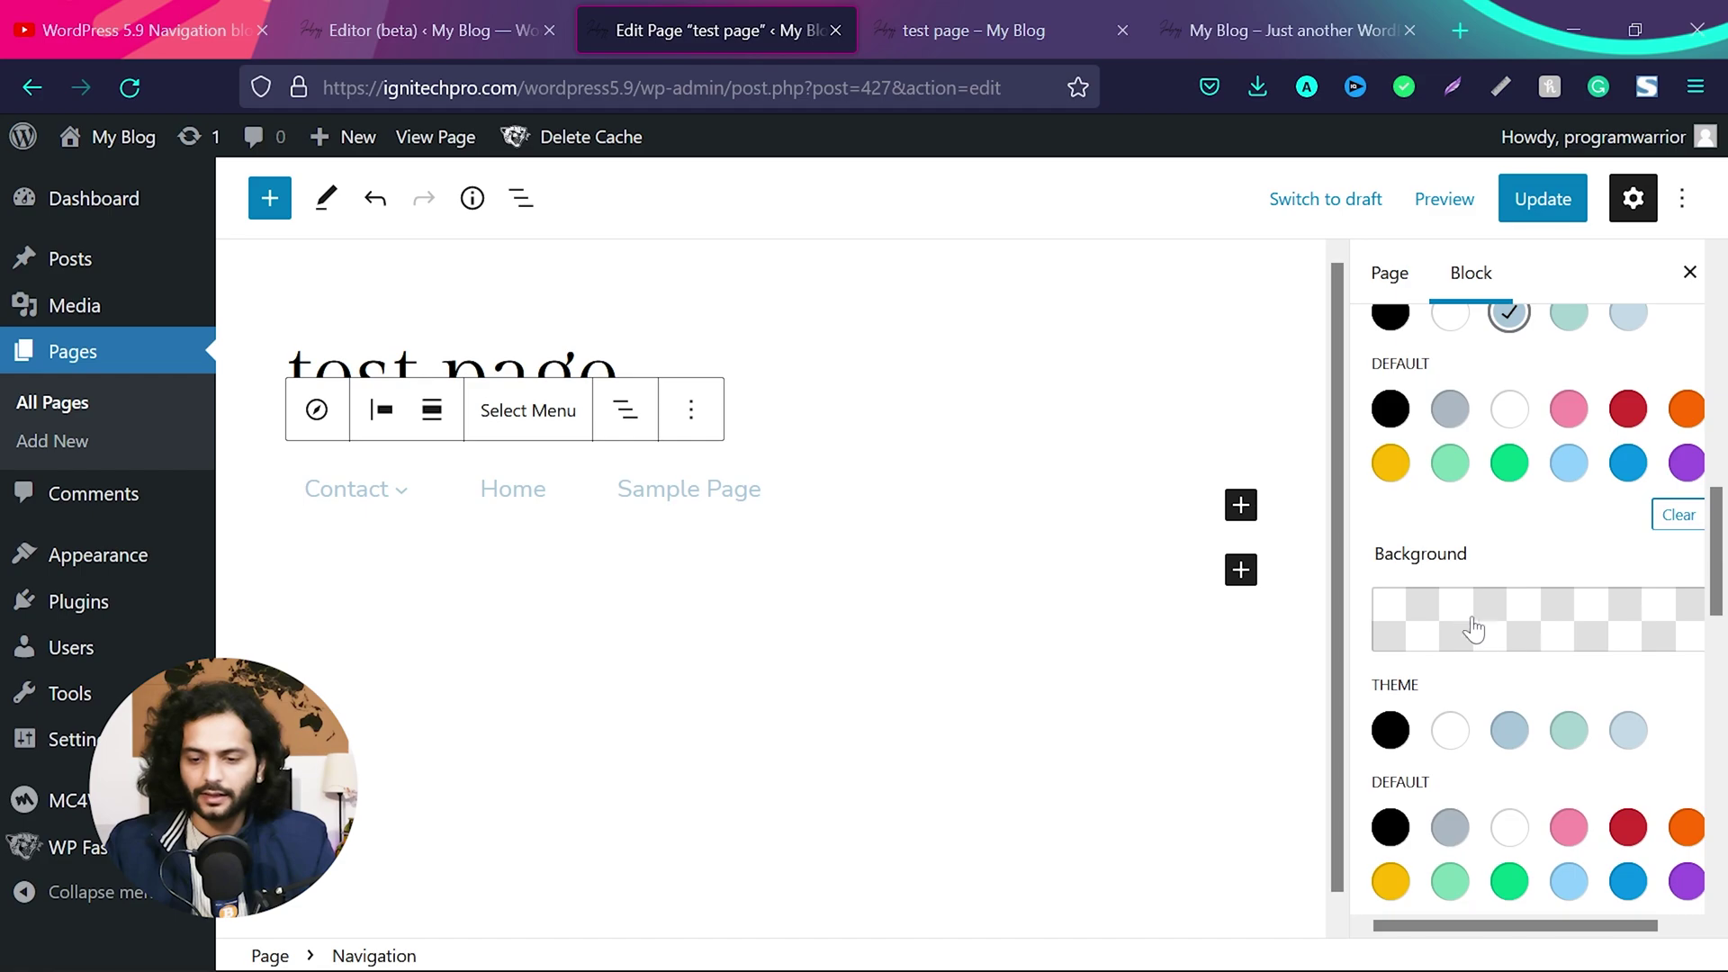
{"action": "left_click", "coordinate": [1388, 733]}
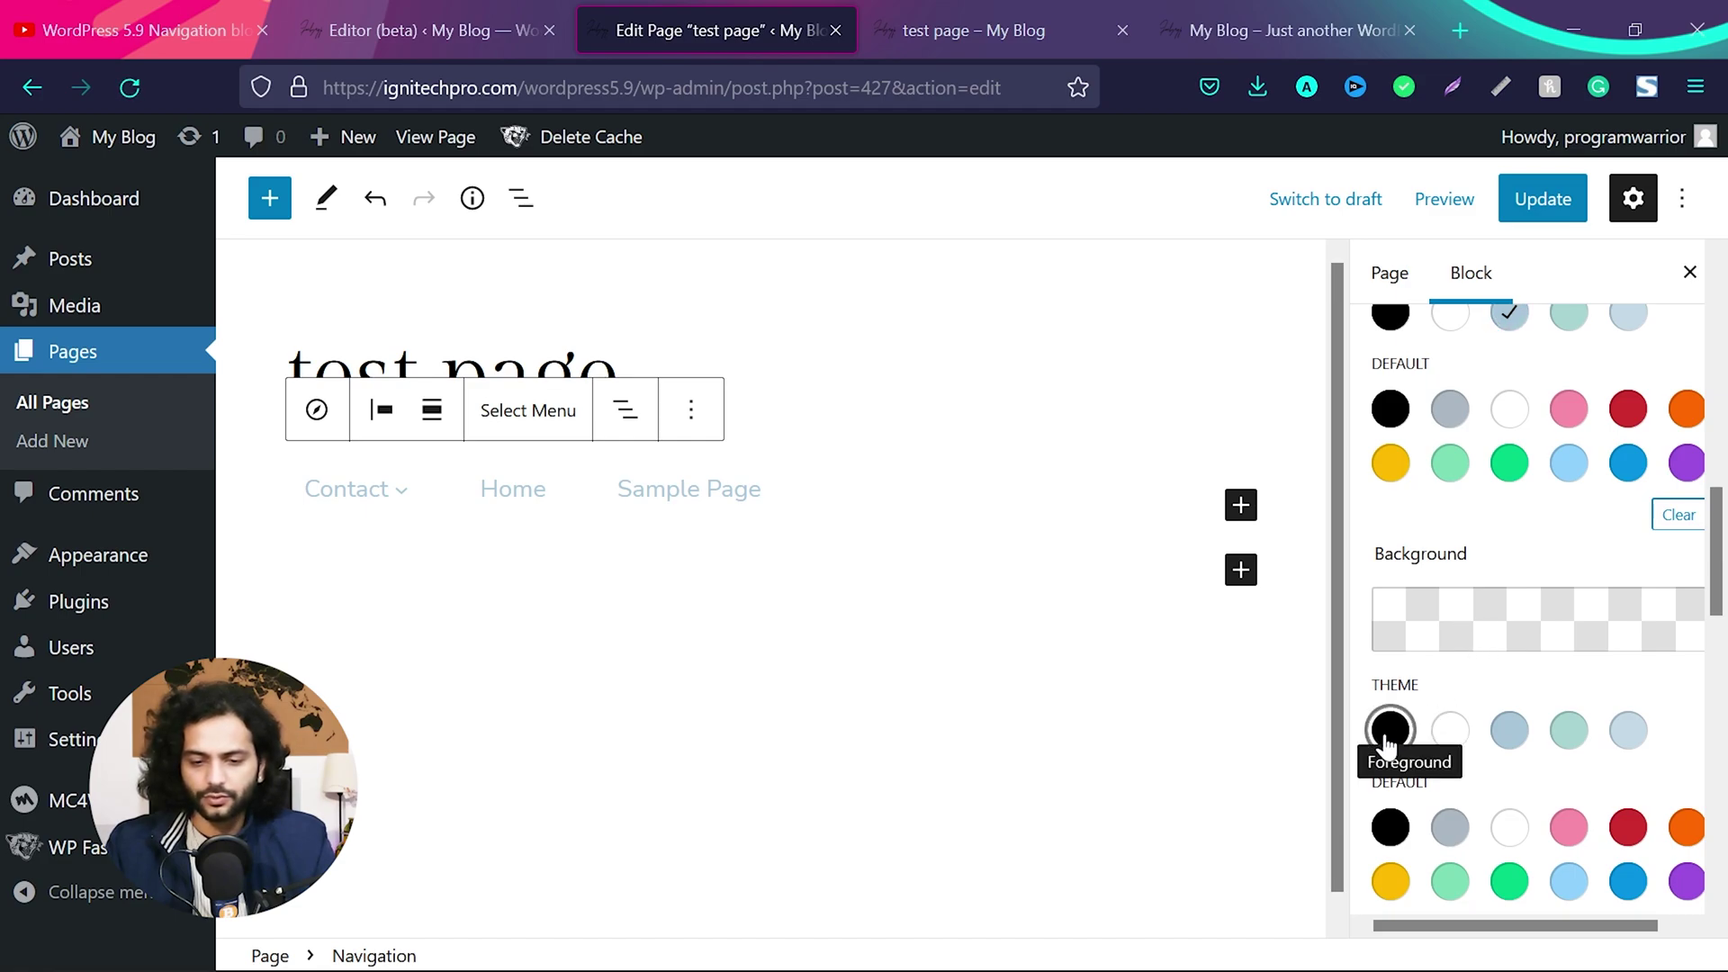
Update the test page and preview the recolored navigation in a new tab.
{"action": "left_click", "coordinate": [1541, 214]}
{"action": "left_click", "coordinate": [1438, 206]}
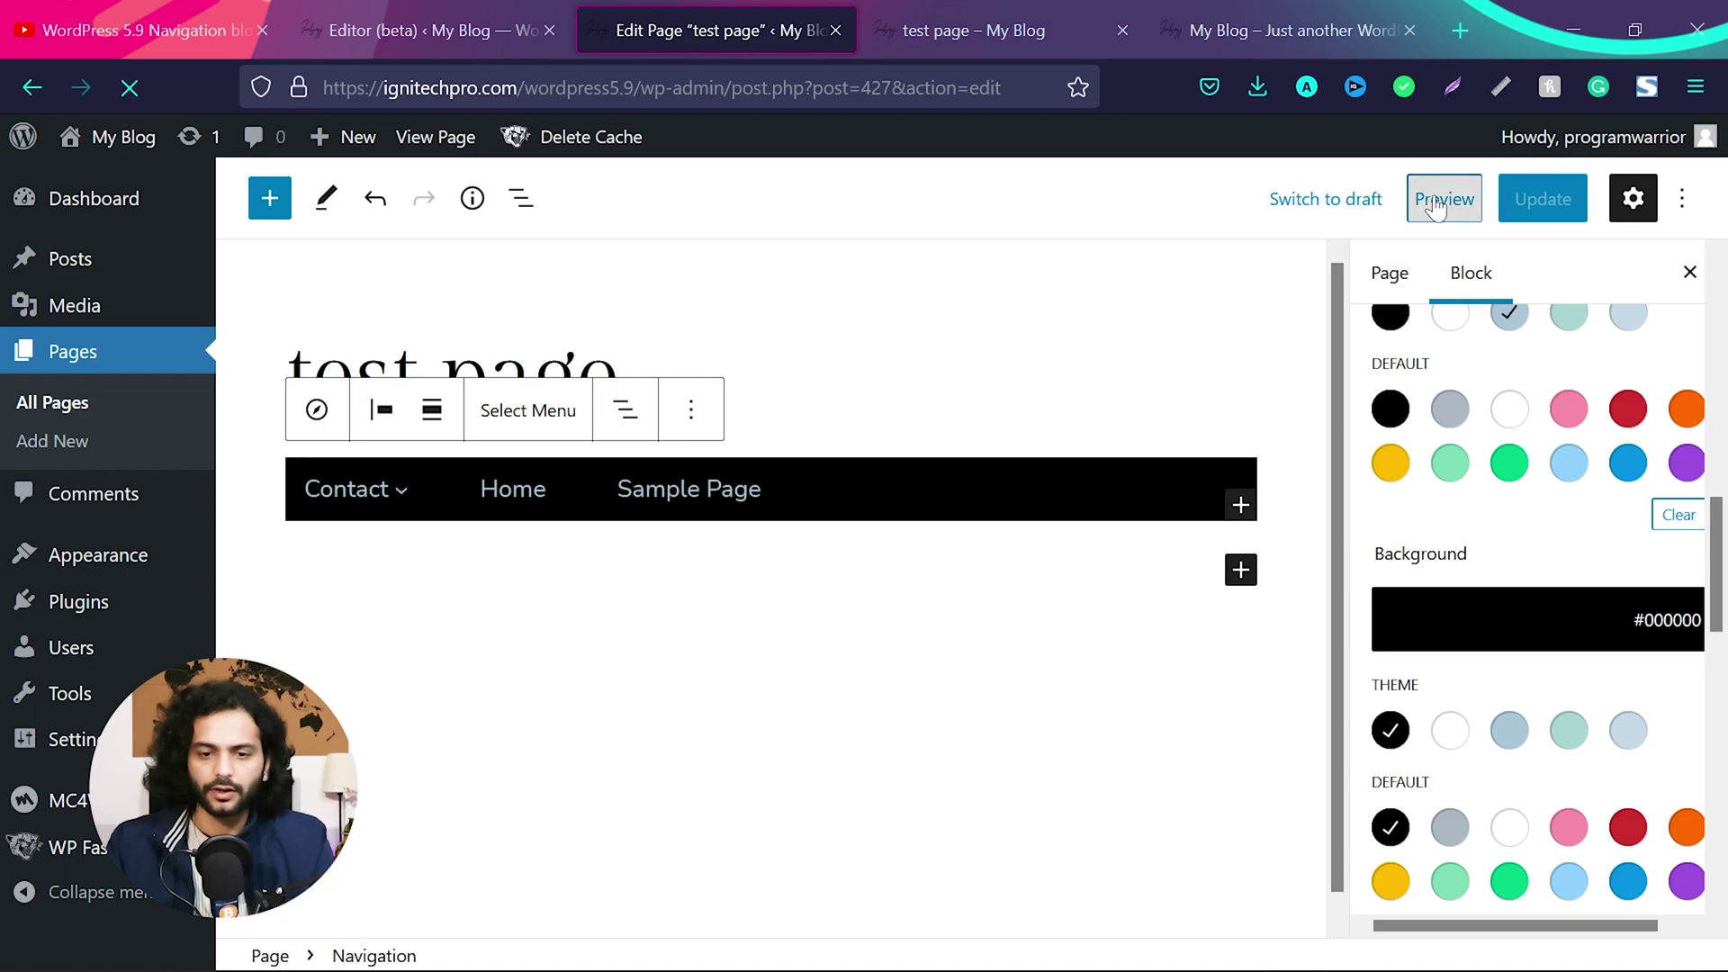
{"action": "left_click", "coordinate": [1204, 444]}
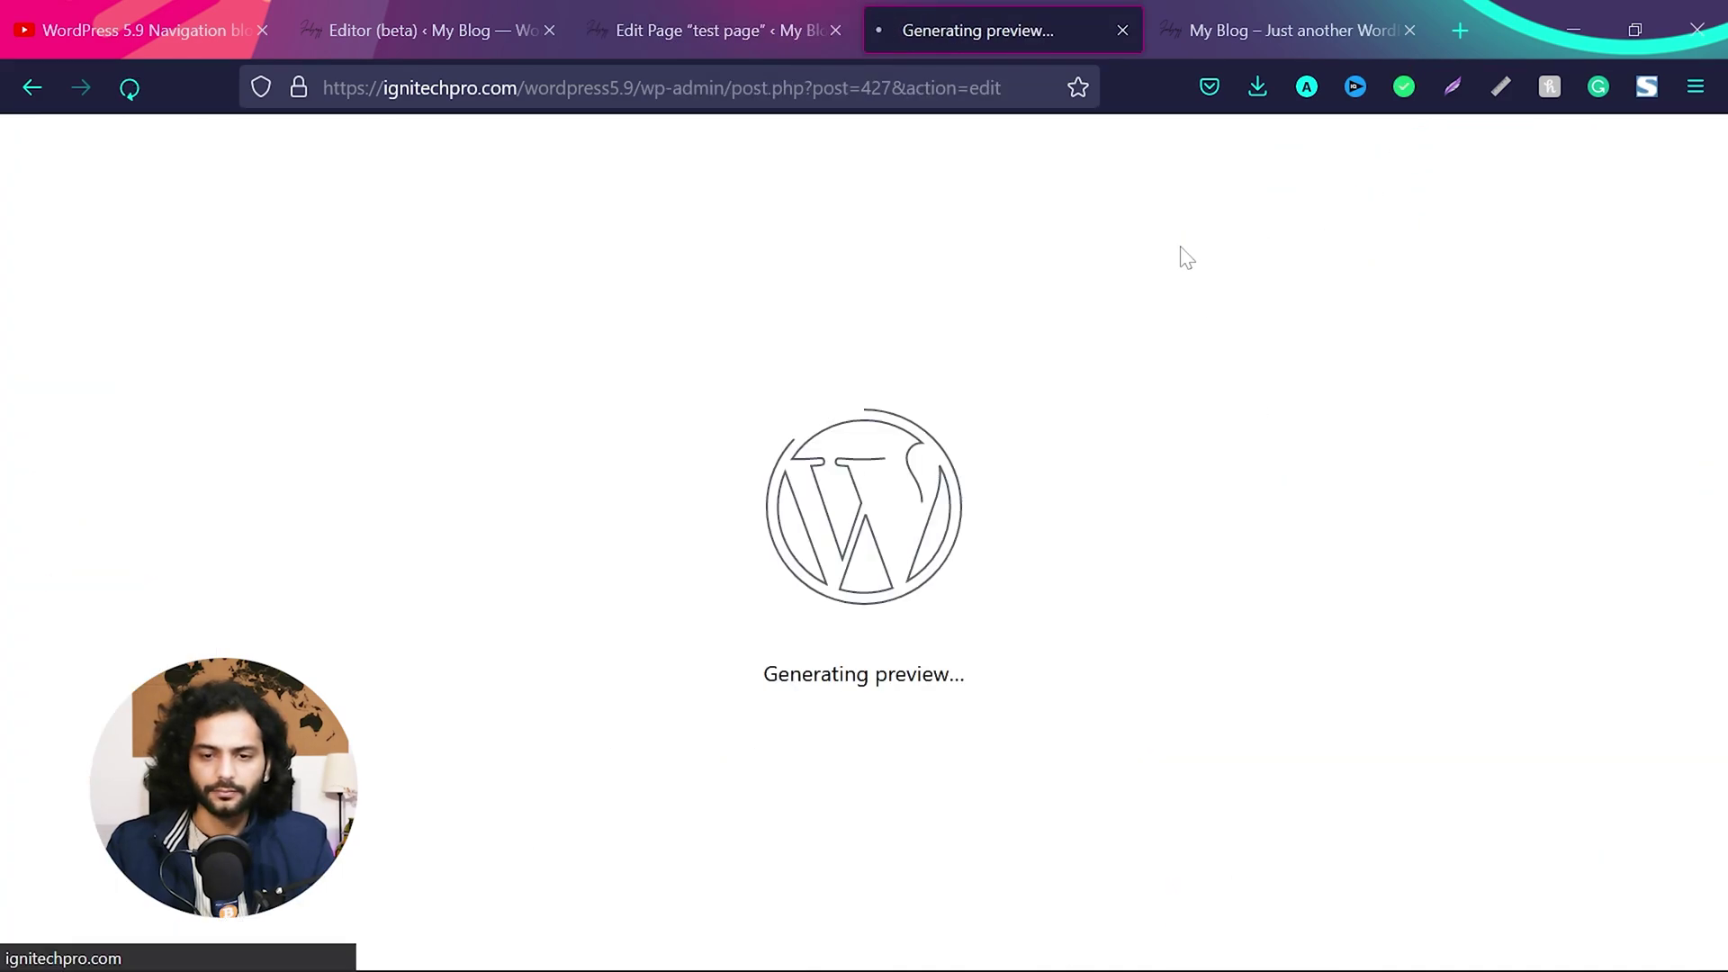